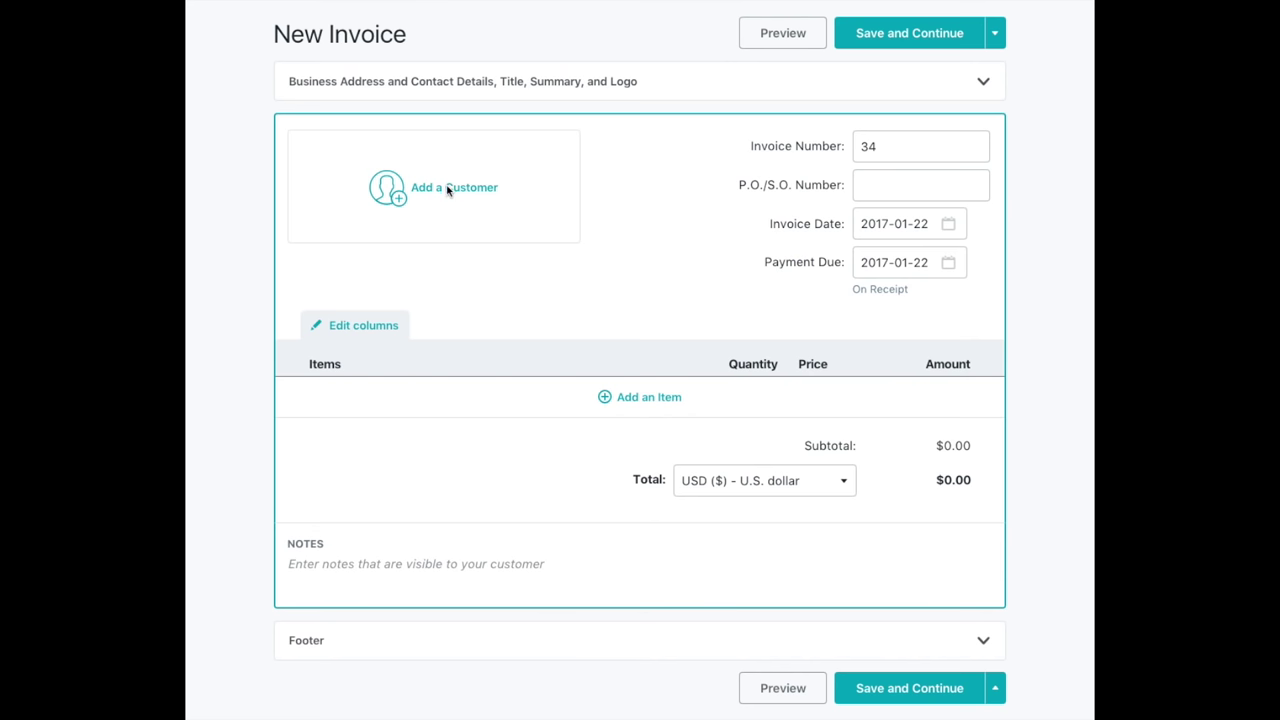
Create a new customer for the invoice with their full name, e-mail address and phone number.
click(449, 194)
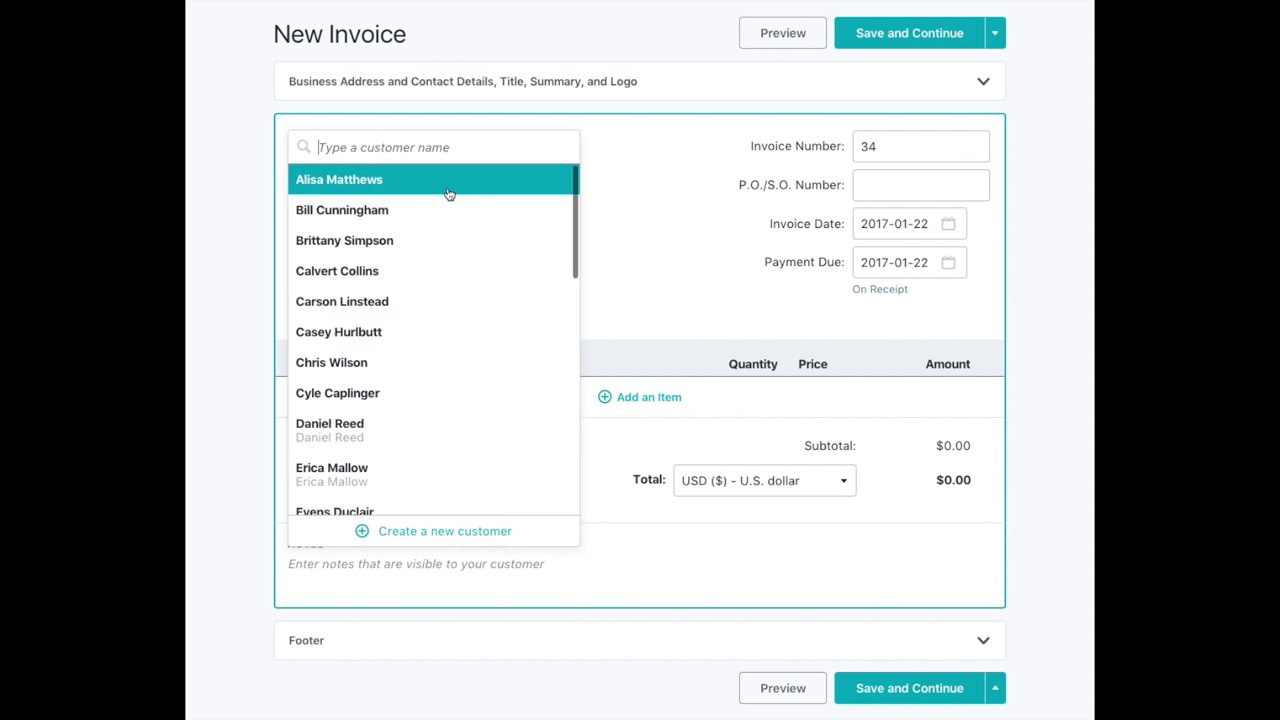
click(481, 531)
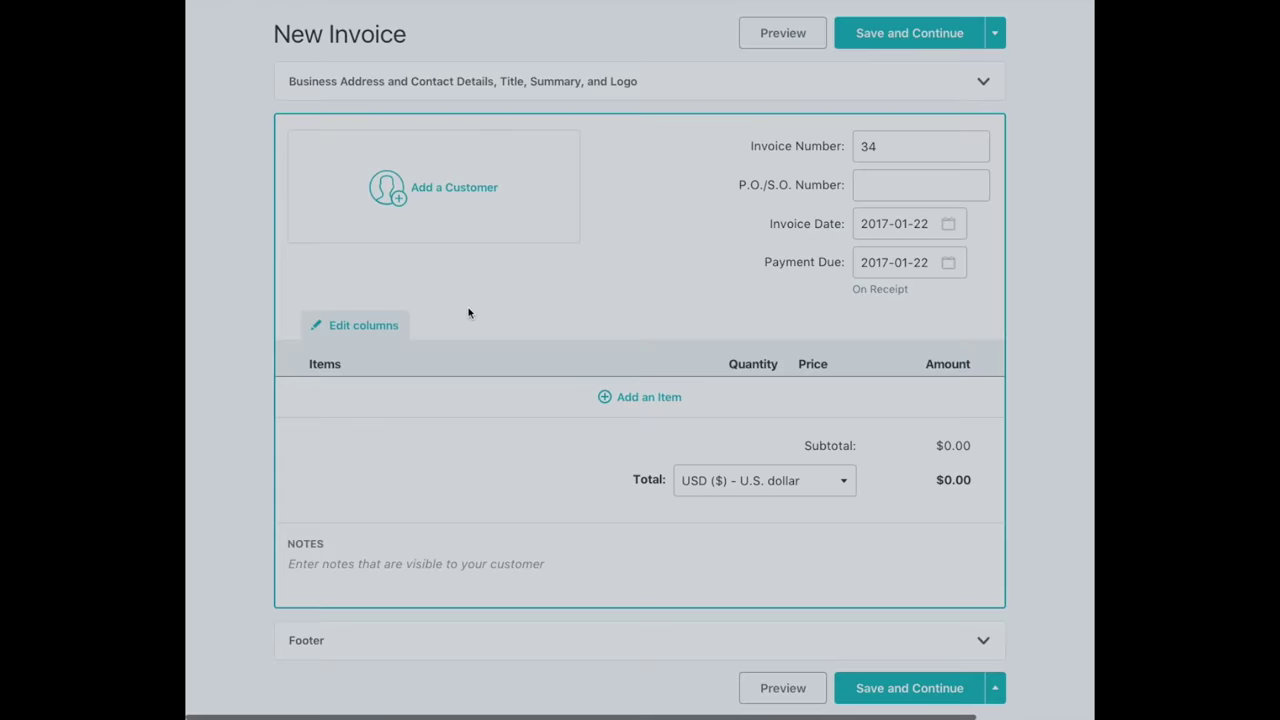
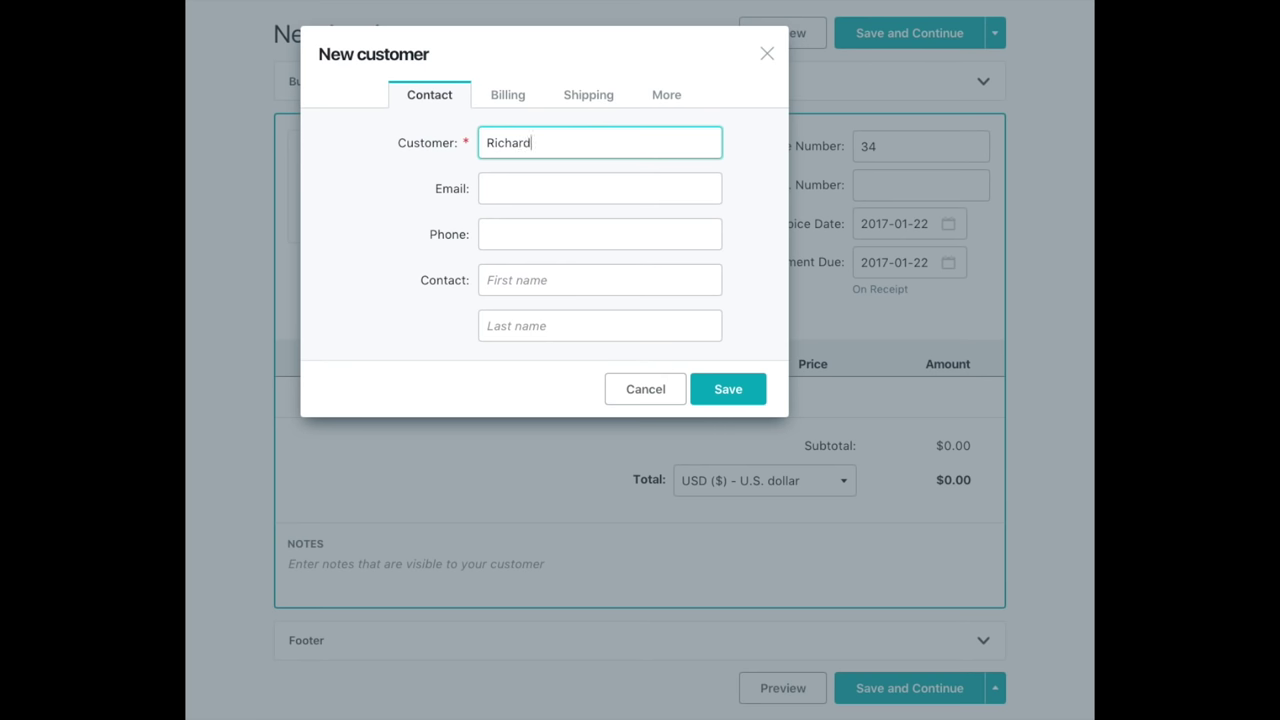
click(525, 190)
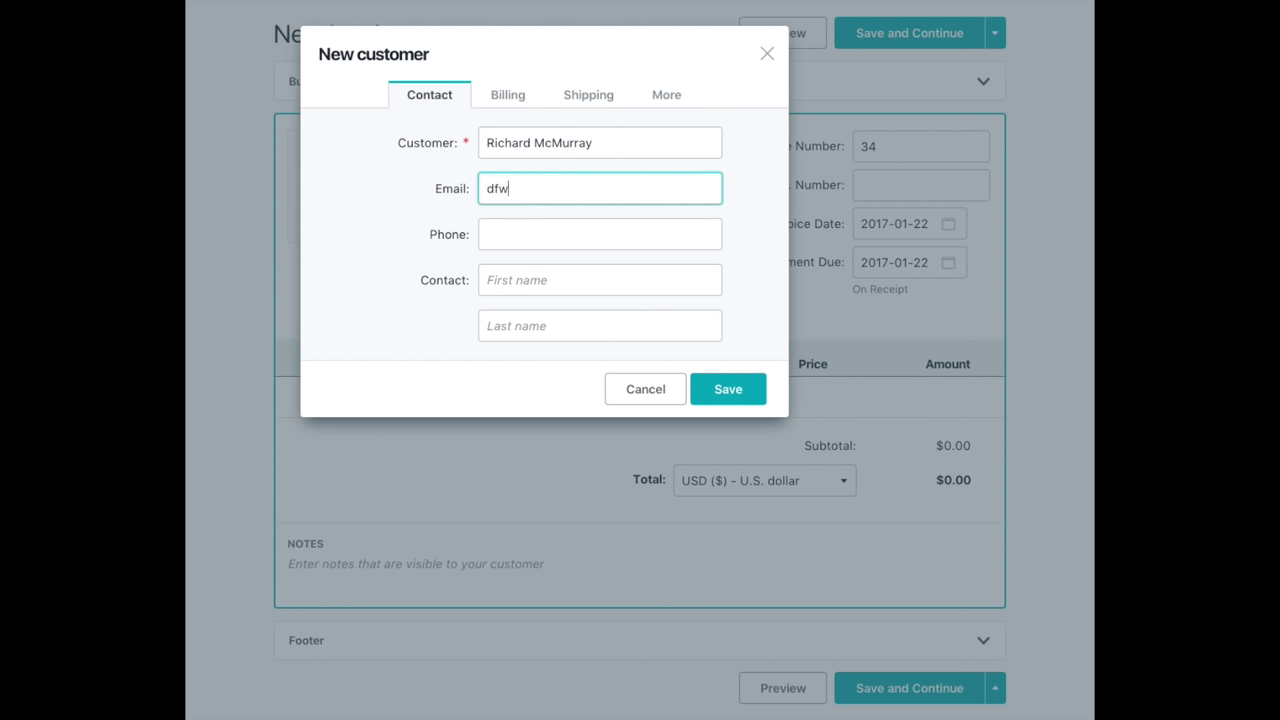
click(502, 233)
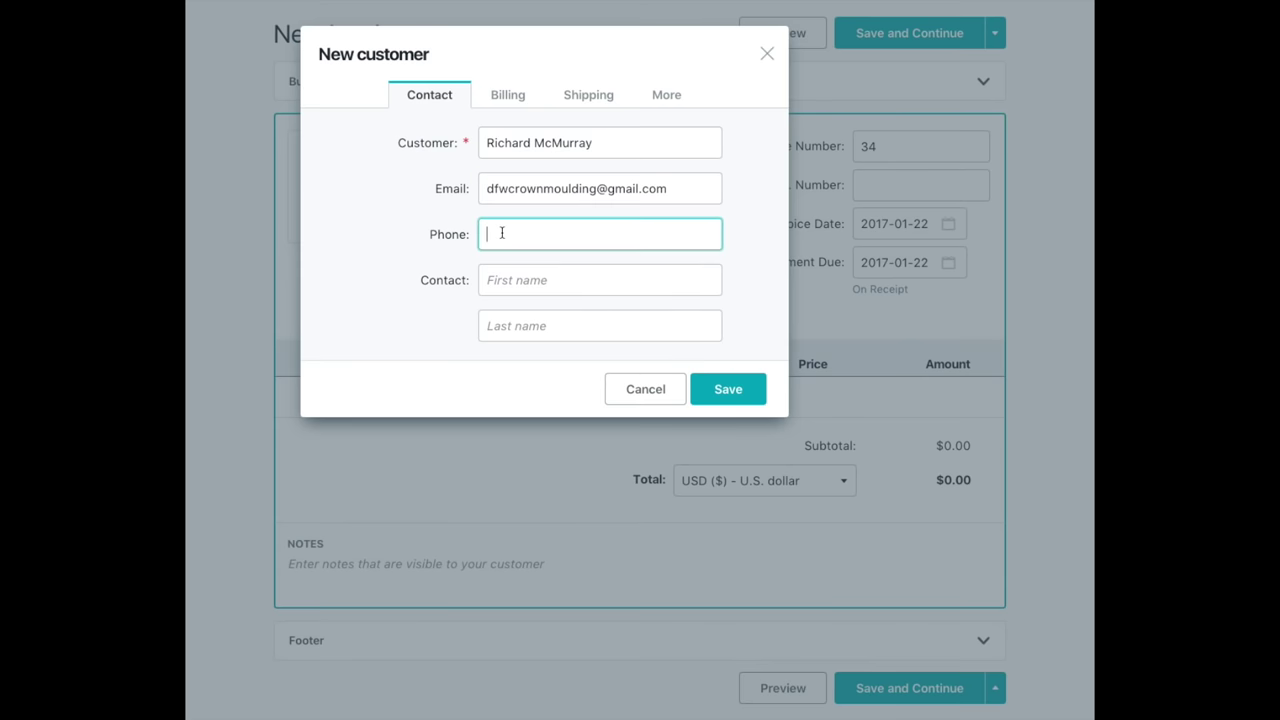
Fill in the customer's billing street address from the suggested match and save them onto invoice 34.
click(508, 95)
click(531, 236)
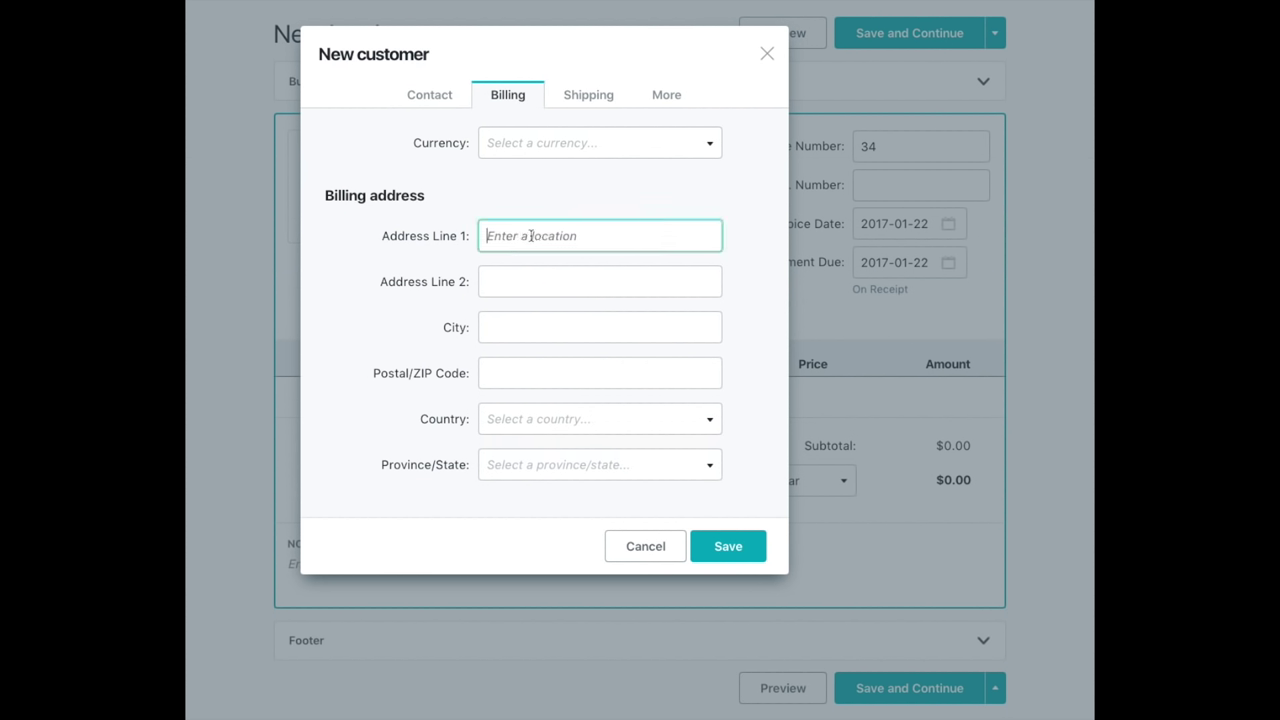
text(123 fake street)
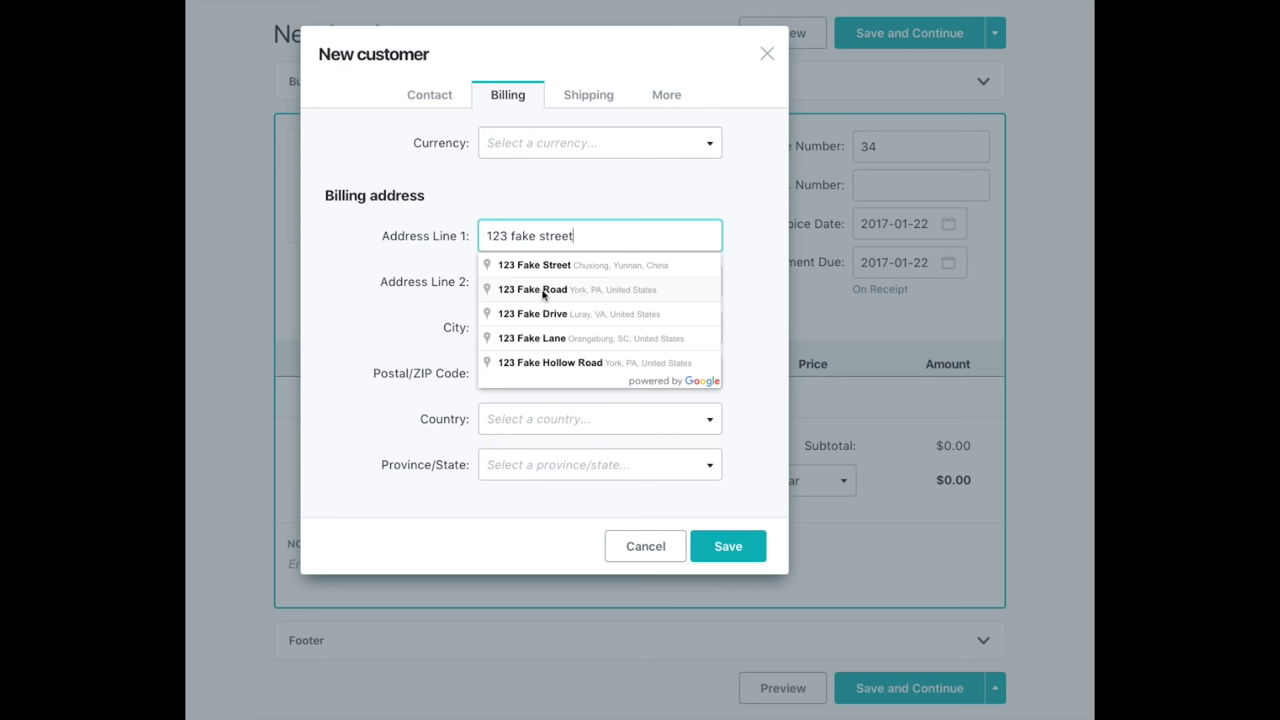
click(555, 362)
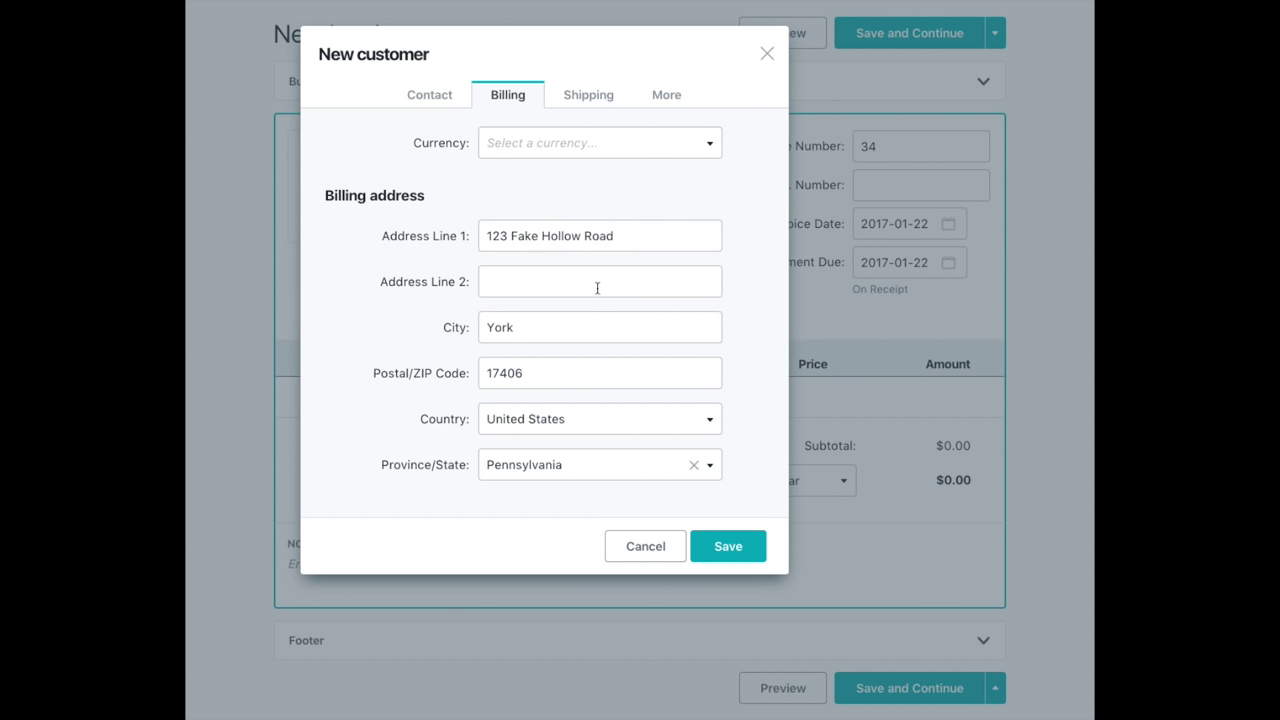
click(720, 548)
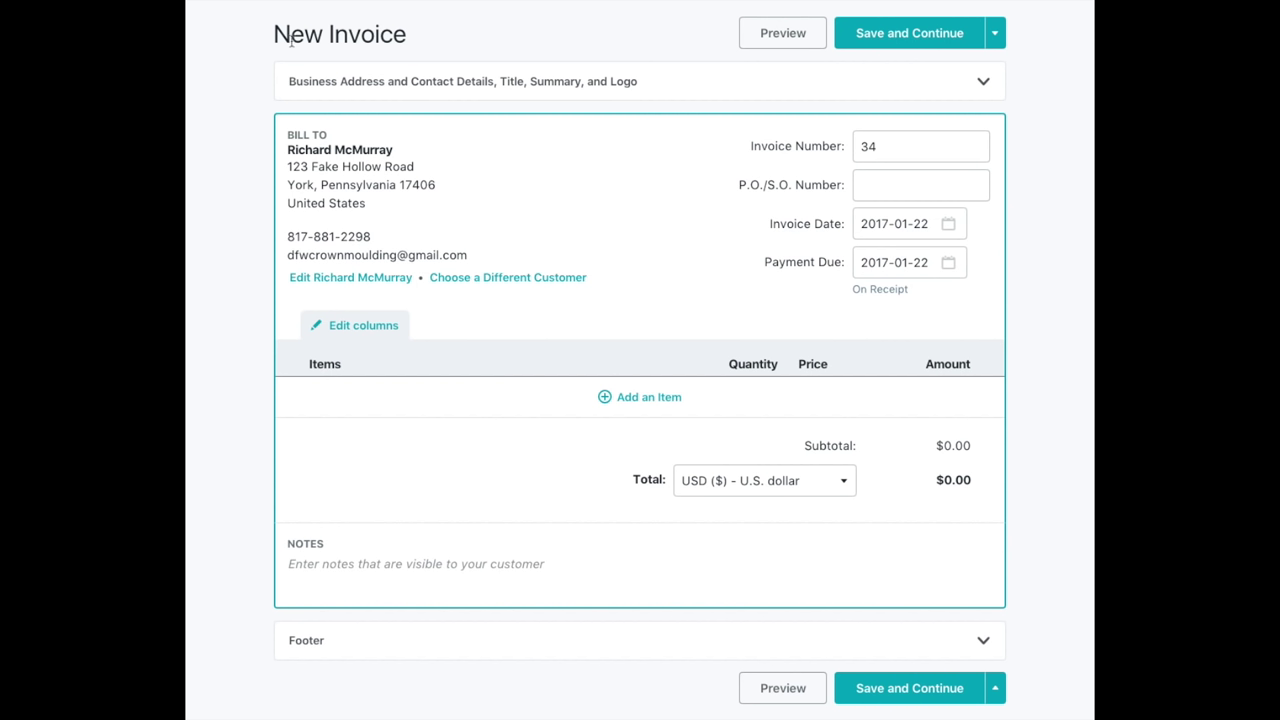
Add a new unnamed item line to invoice 34 at quantity 1 and price 0.
drag(271, 43, 410, 47)
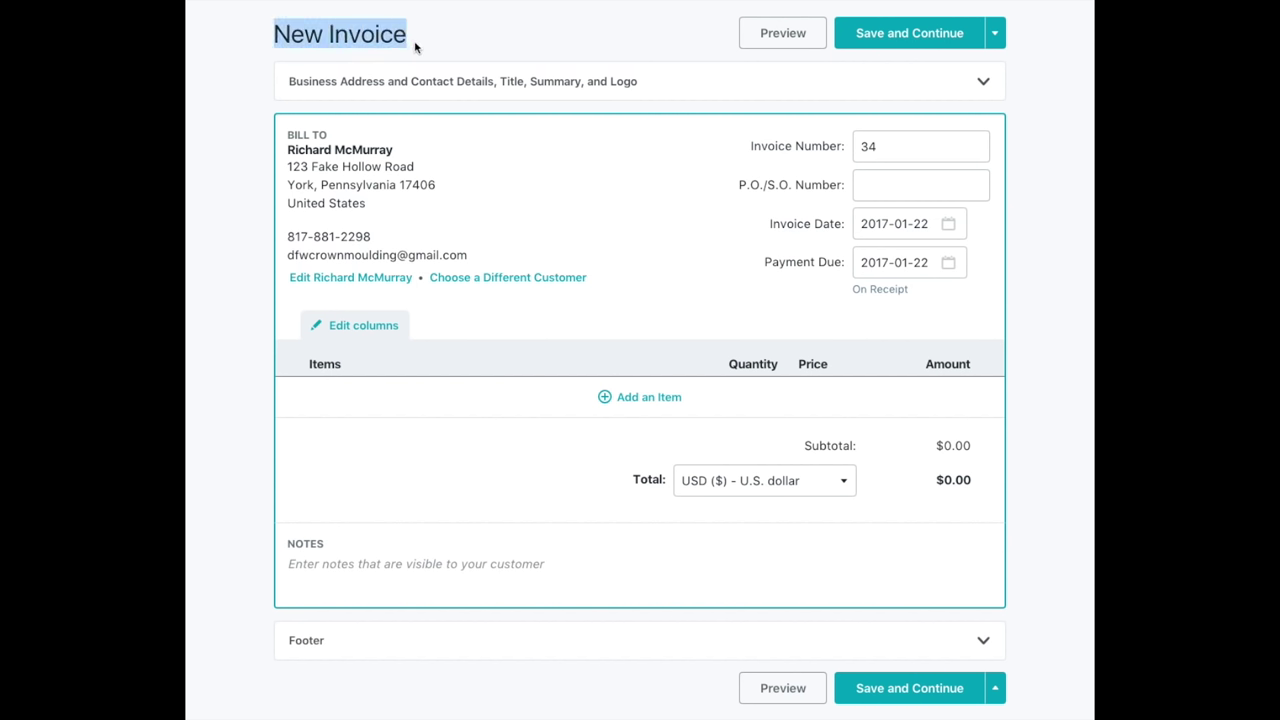
click(413, 42)
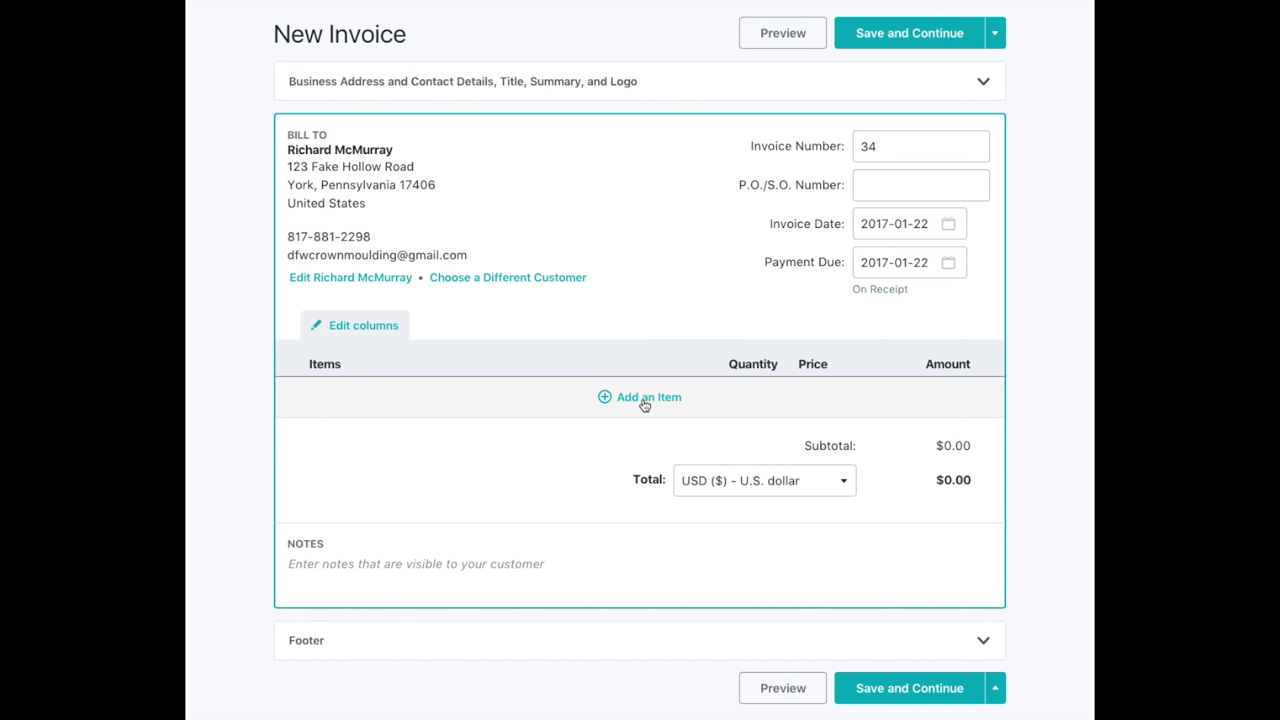
click(646, 400)
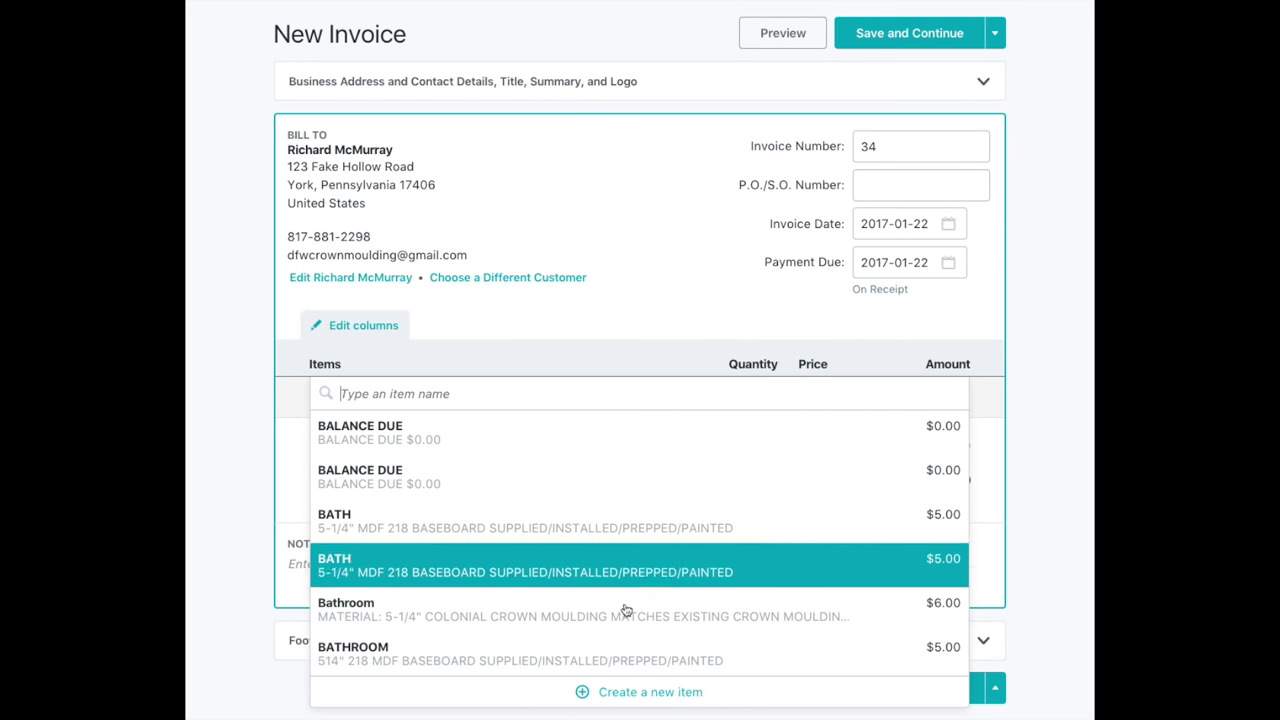
click(641, 692)
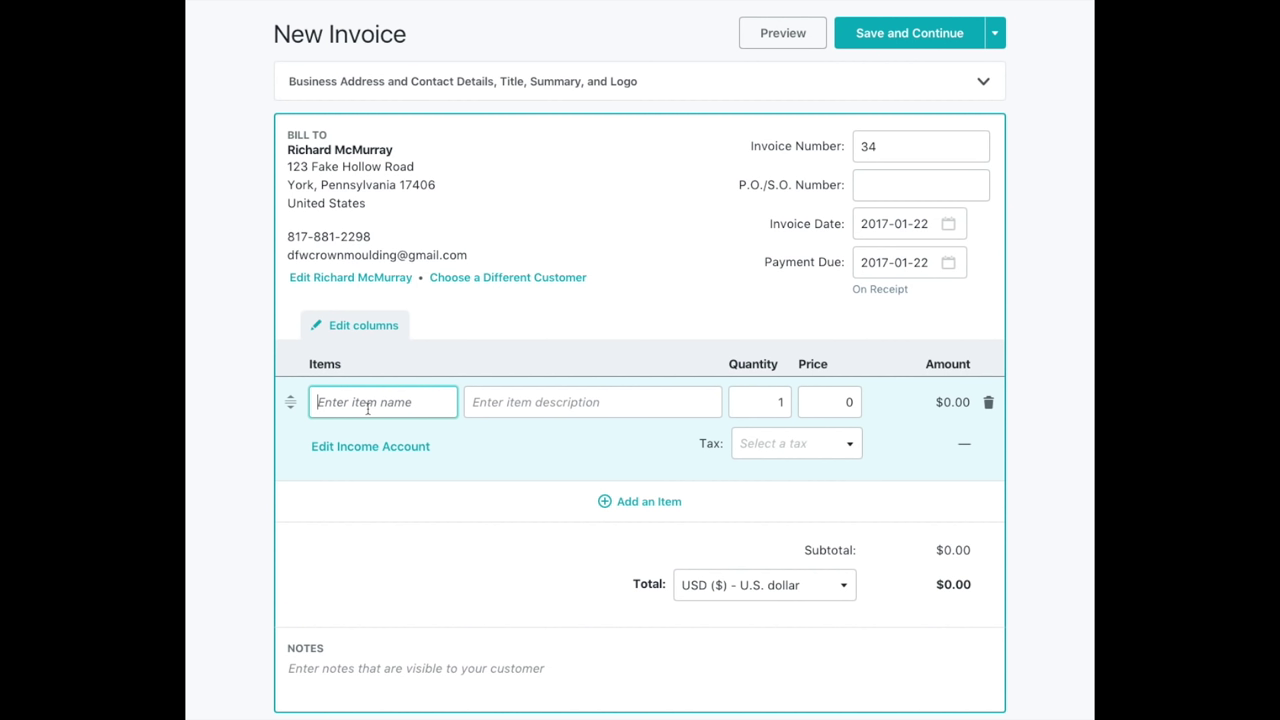
Name the item Master Bedroom with description 3-5/8" COLONIAL CROWN MOULDING.
text(Master Bedroom)
click(518, 402)
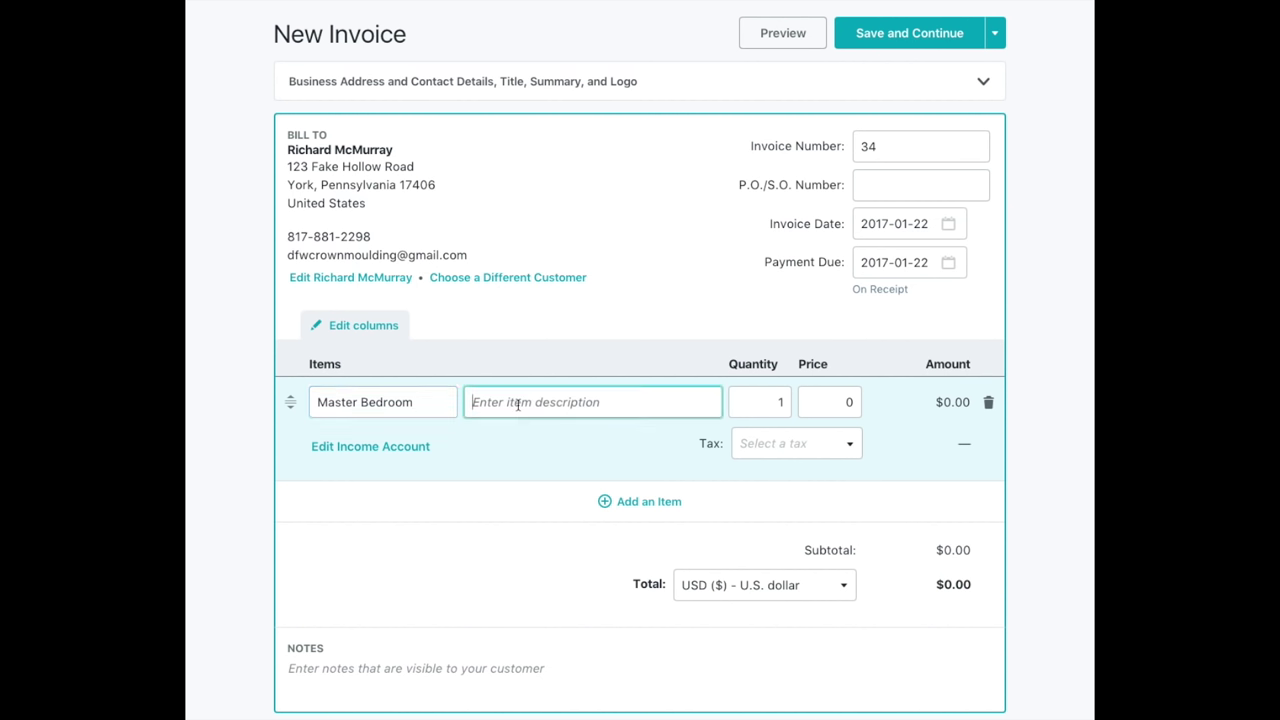
text(3-5)
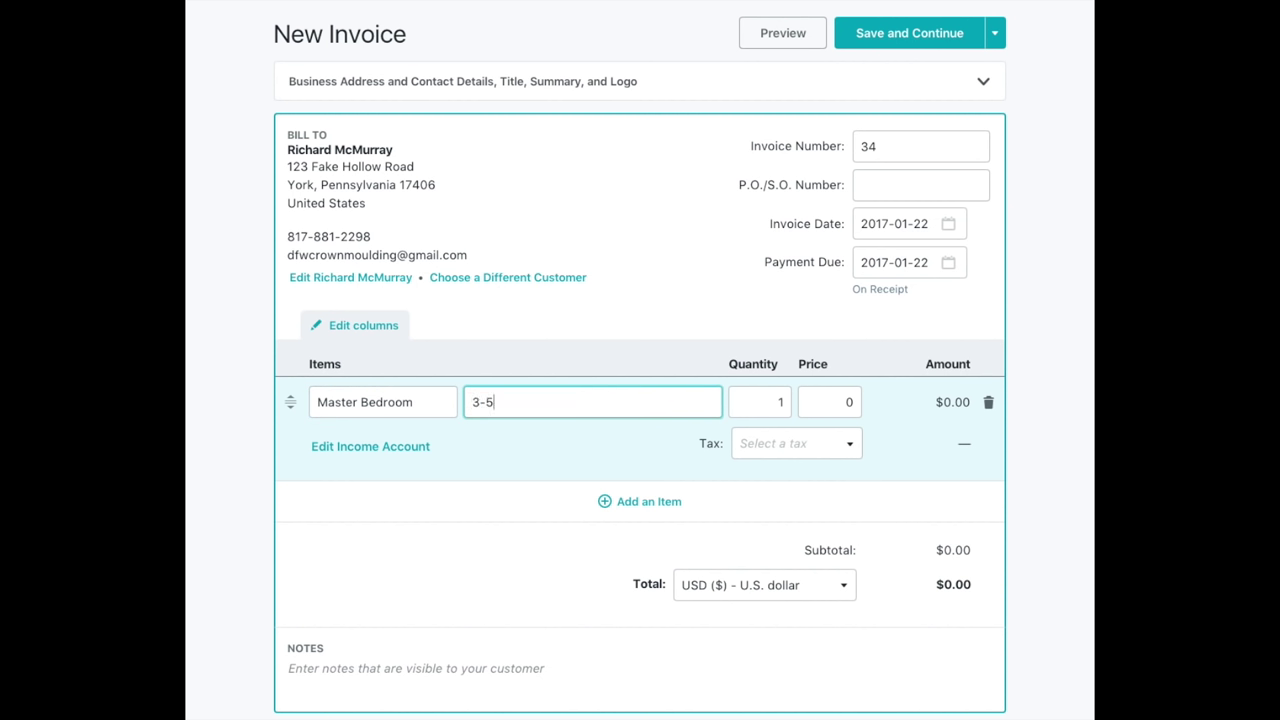
text(/8")
text( x)
key(BackSpace)
text(Colonial)
key(BackSpace)
key(BackSpace)
key(BackSpace)
key(BackSpace)
key(BackSpace)
key(BackSpace)
key(BackSpace)
key(BackSpace)
key(BackSpace)
text(co)
key(BackSpace)
key(BackSpace)
text(COLONIAL CROWN)
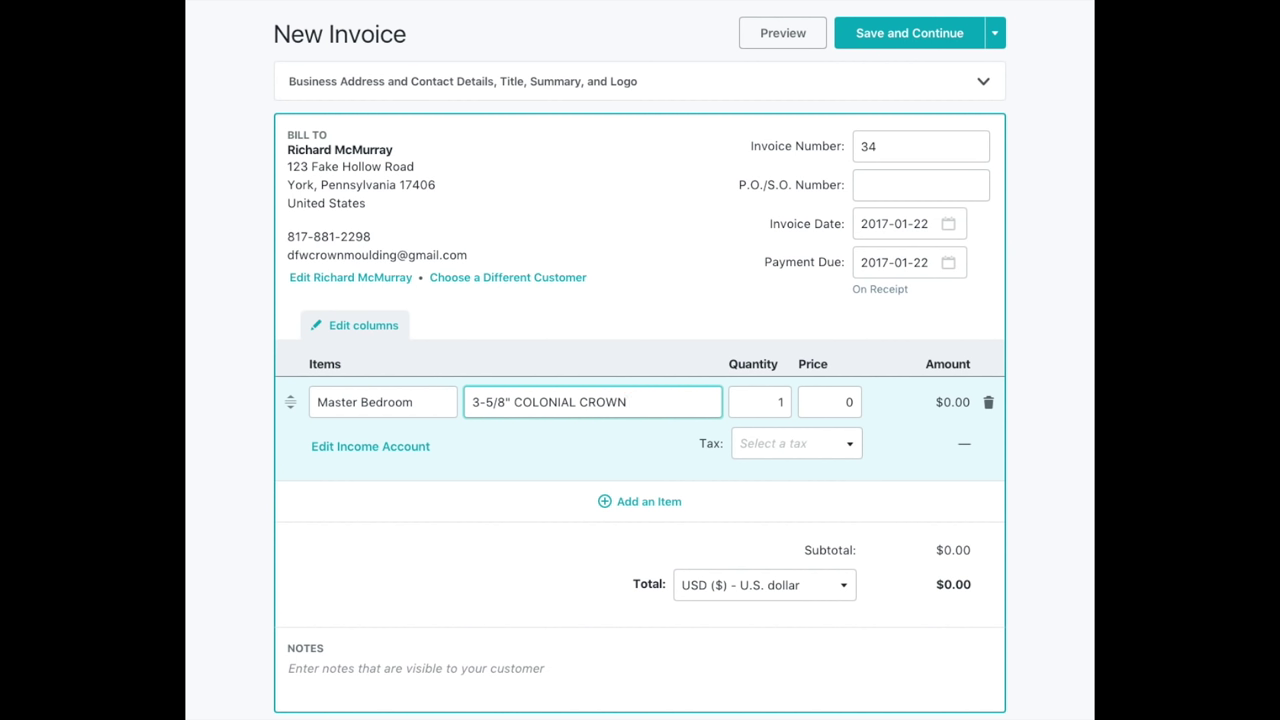
text(MOULDINGF)
key(BackSpace)
key(Return)
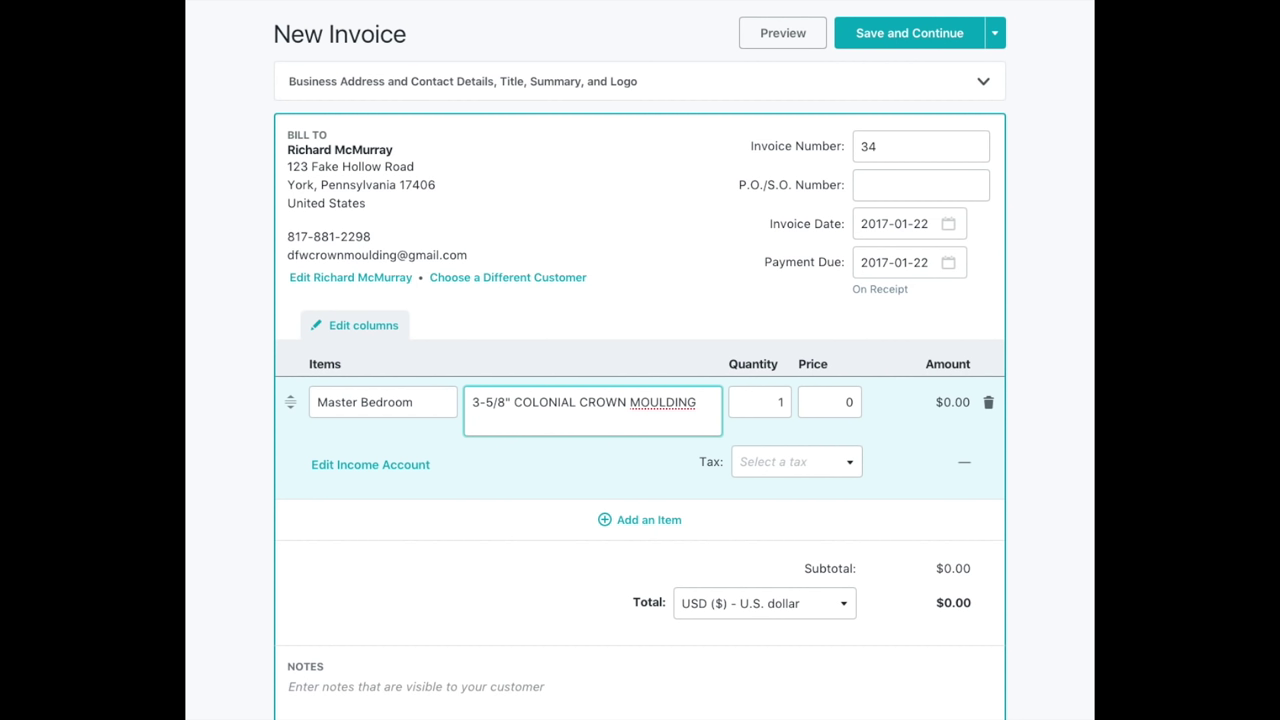
Add a MATERIAL: heading above the moulding line and a SERVICE heading below it.
text(SERVICE)
key(Left)
key(Left)
key(Left)
key(Return)
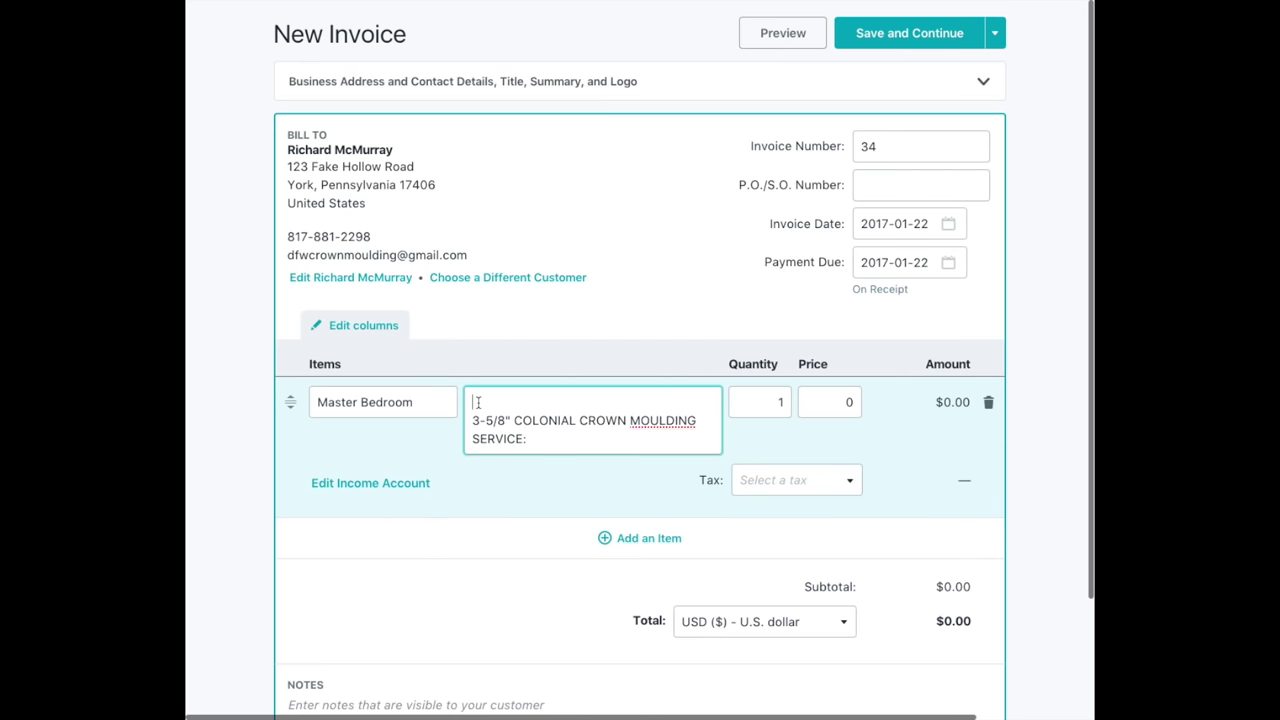
text(MATER)
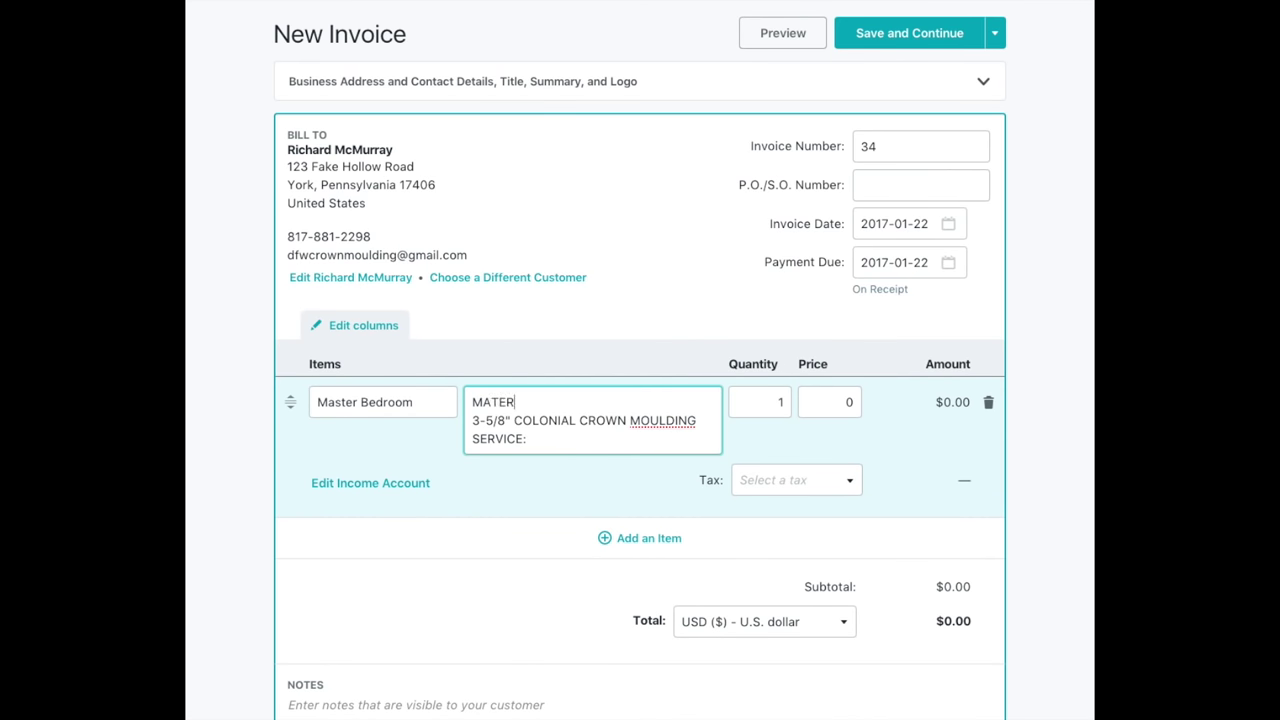
text(IAL:)
key(Down)
key(End)
key(Return)
List SUPPLIED/INSTALL/PREP/PAINT on its own line under SERVICE:.
click(586, 462)
key(Return)
text(SUPPL)
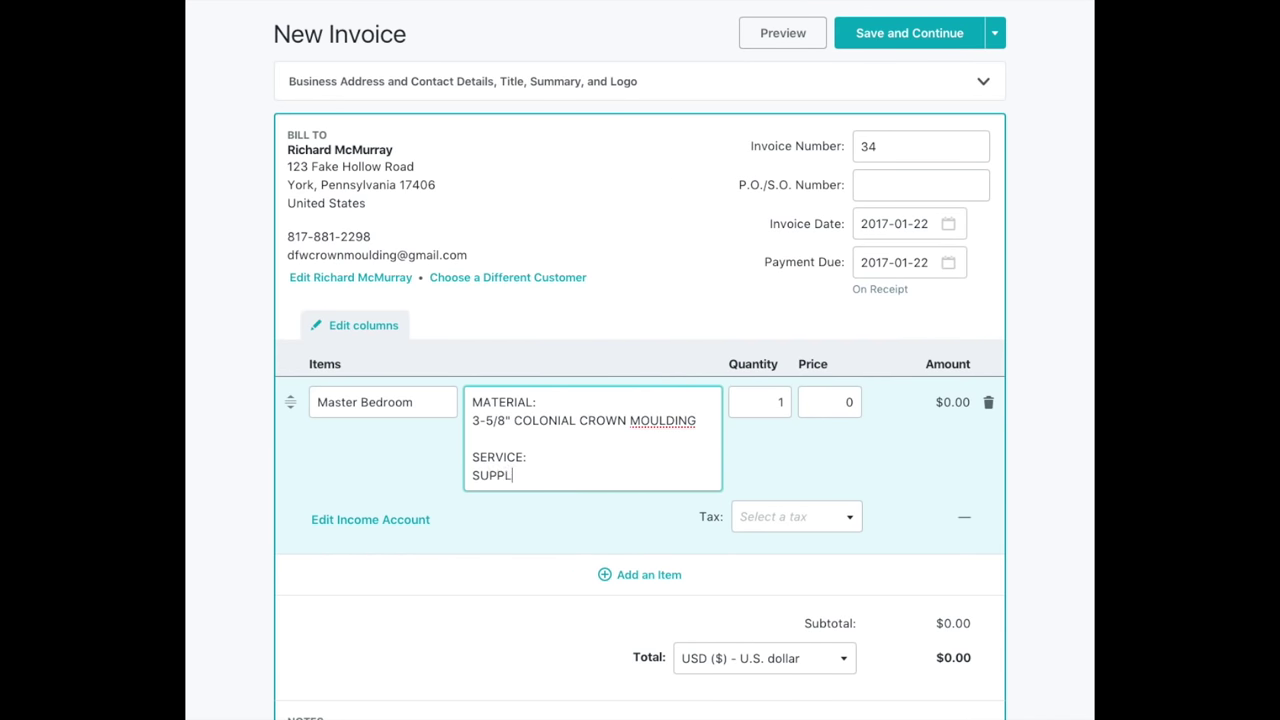
text(IED/INSTALL/PREP/)
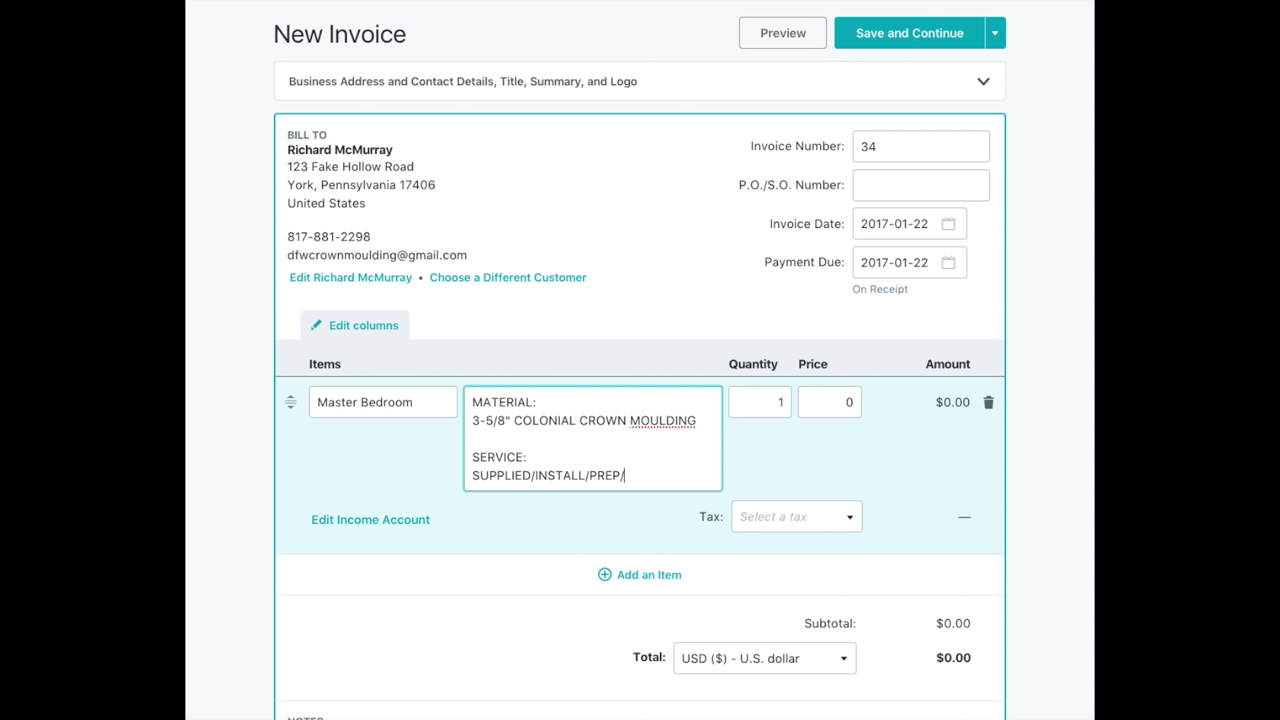
text(PAIINT)
key(BackSpace)
key(BackSpace)
key(BackSpace)
key(BackSpace)
text(INT)
drag(664, 478, 476, 396)
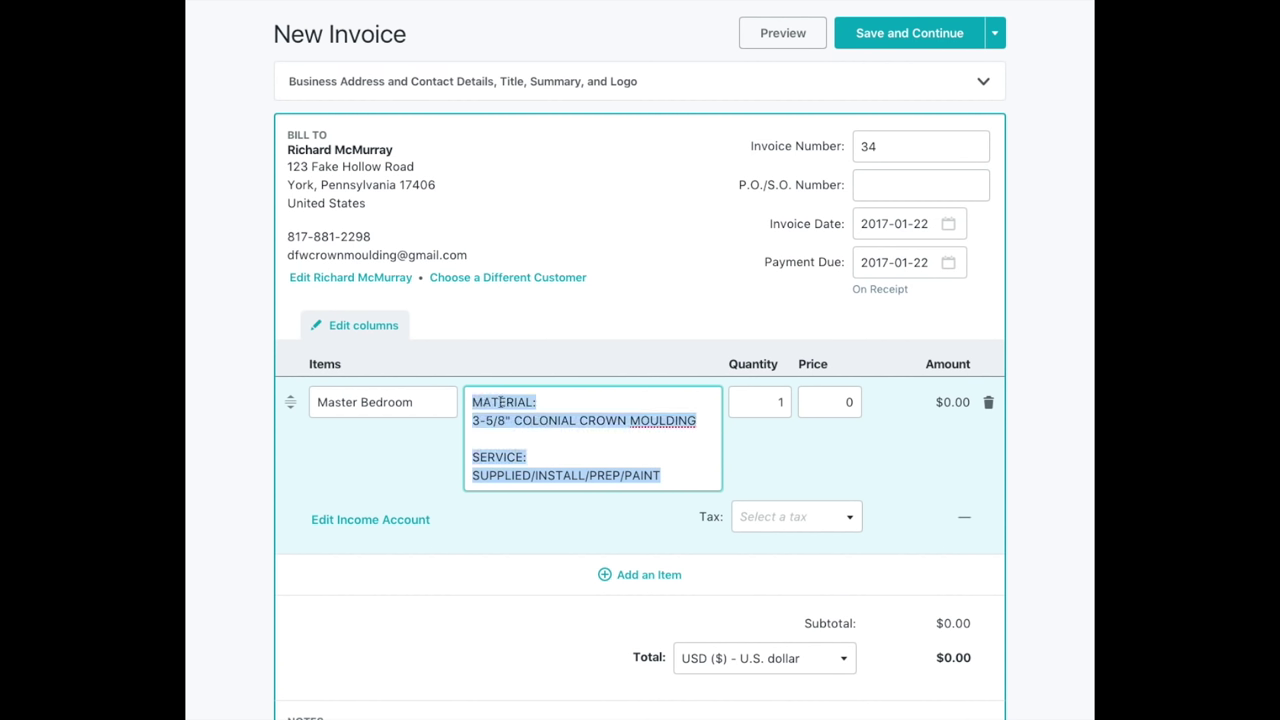
Enter quantity 60 and price 6 on the Master Bedroom line for $360.00.
click(783, 402)
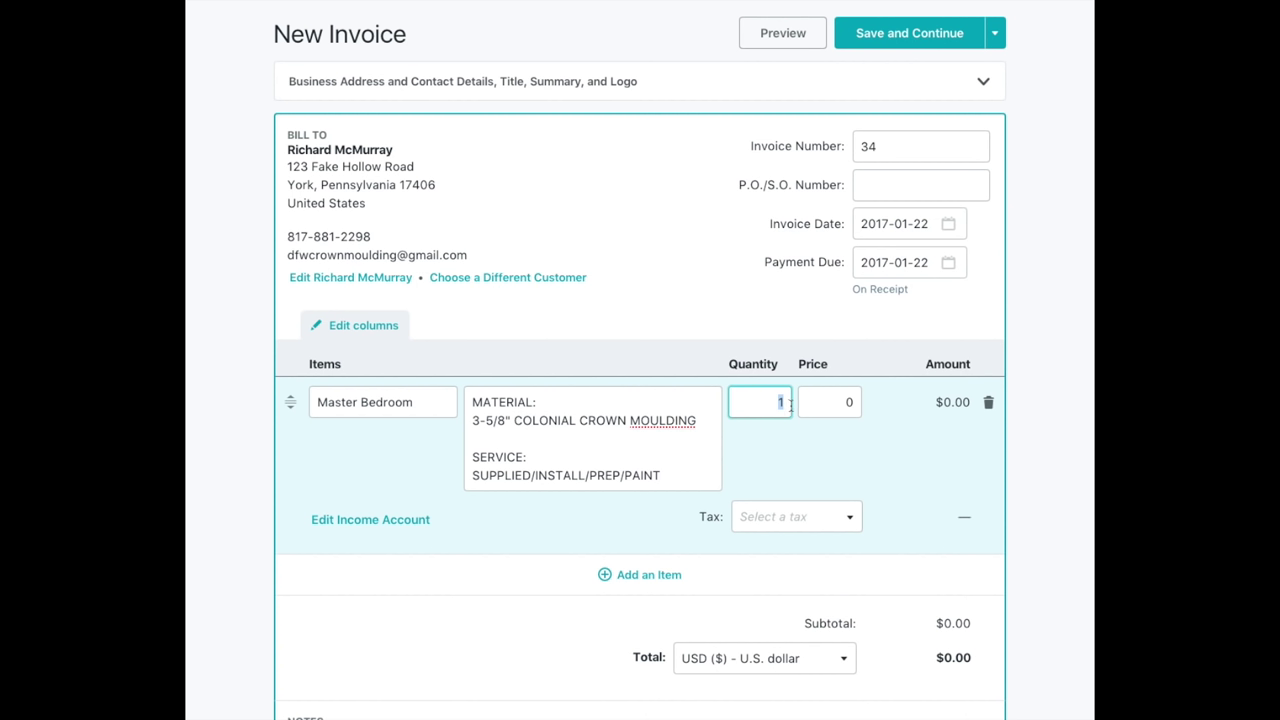
key(BackSpace)
text(60)
click(849, 401)
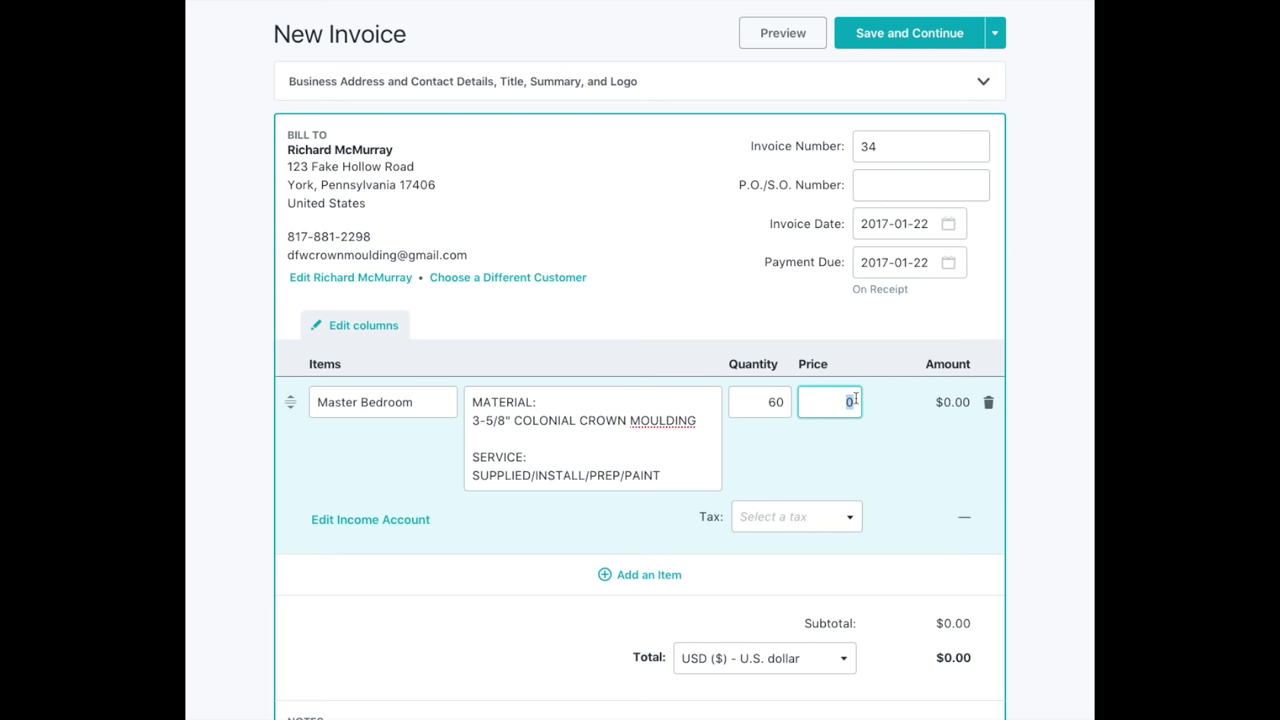
text(6)
click(838, 451)
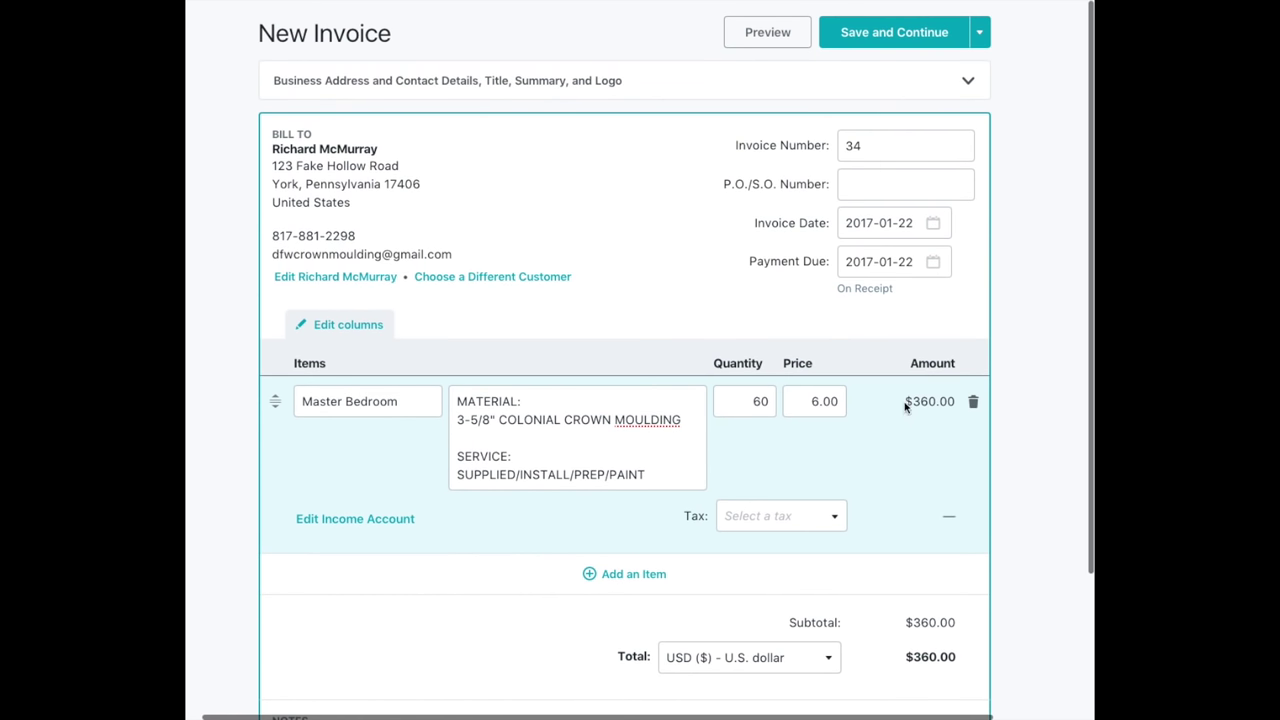
scroll(912, 405, right, 1)
scroll(912, 405, down, 1)
scroll(908, 404, left, 2)
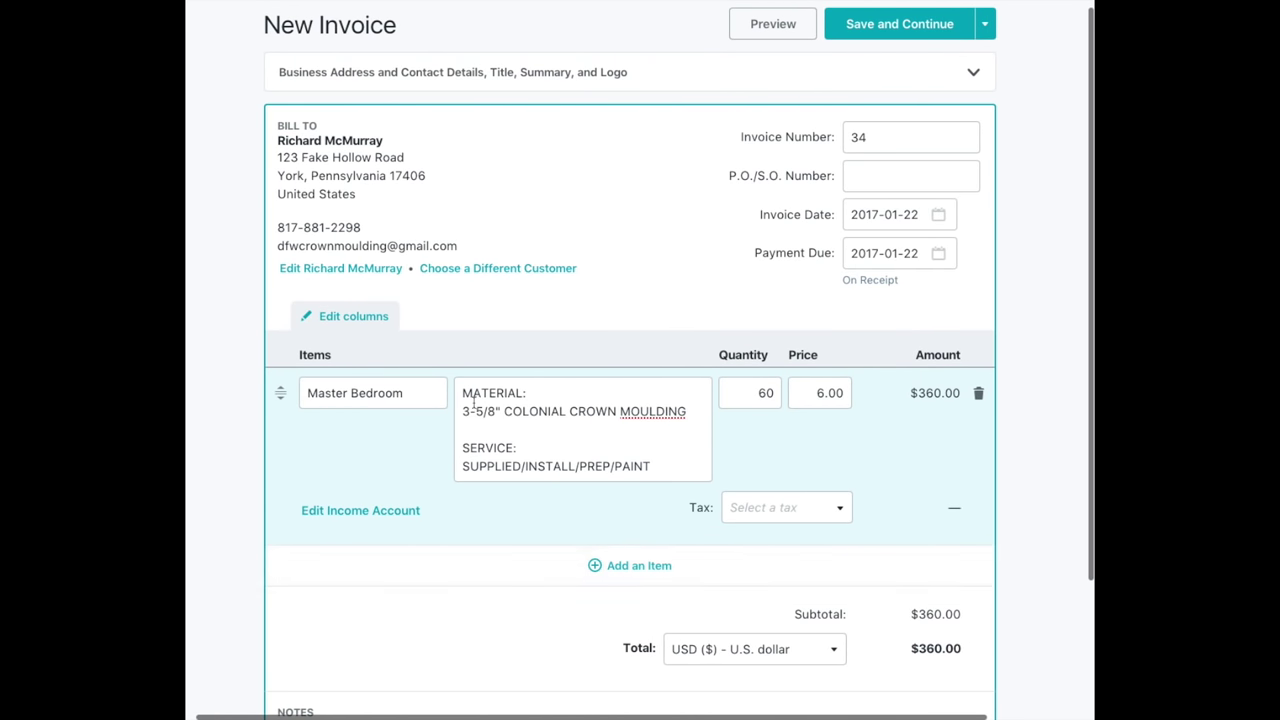
Copy the Master Bedroom description and bring up the item list for a second line.
drag(655, 467, 454, 387)
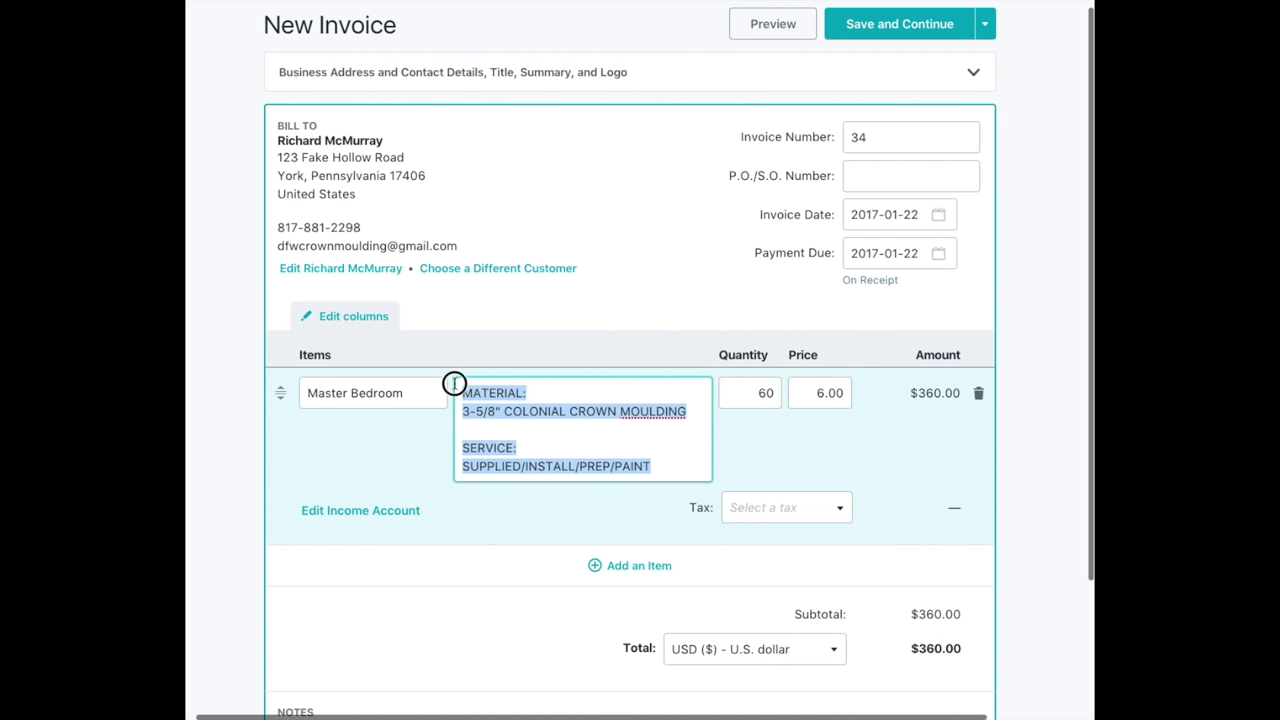
right_click(505, 390)
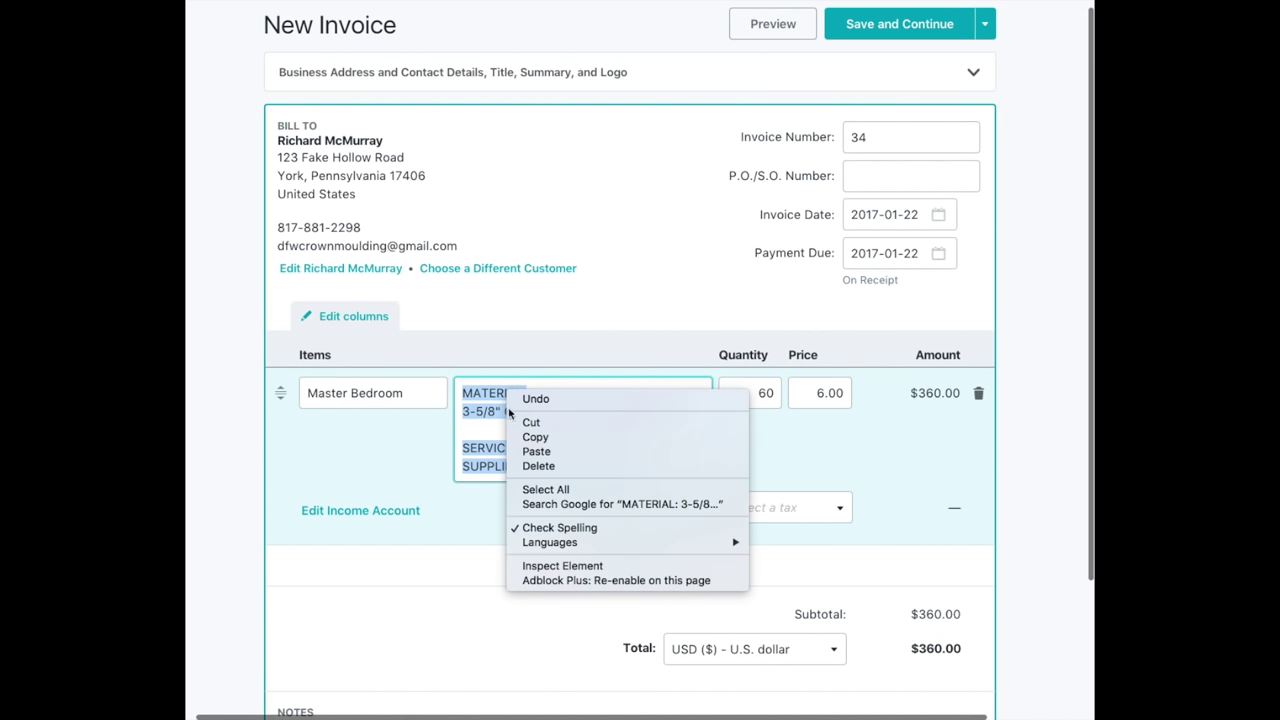
click(522, 436)
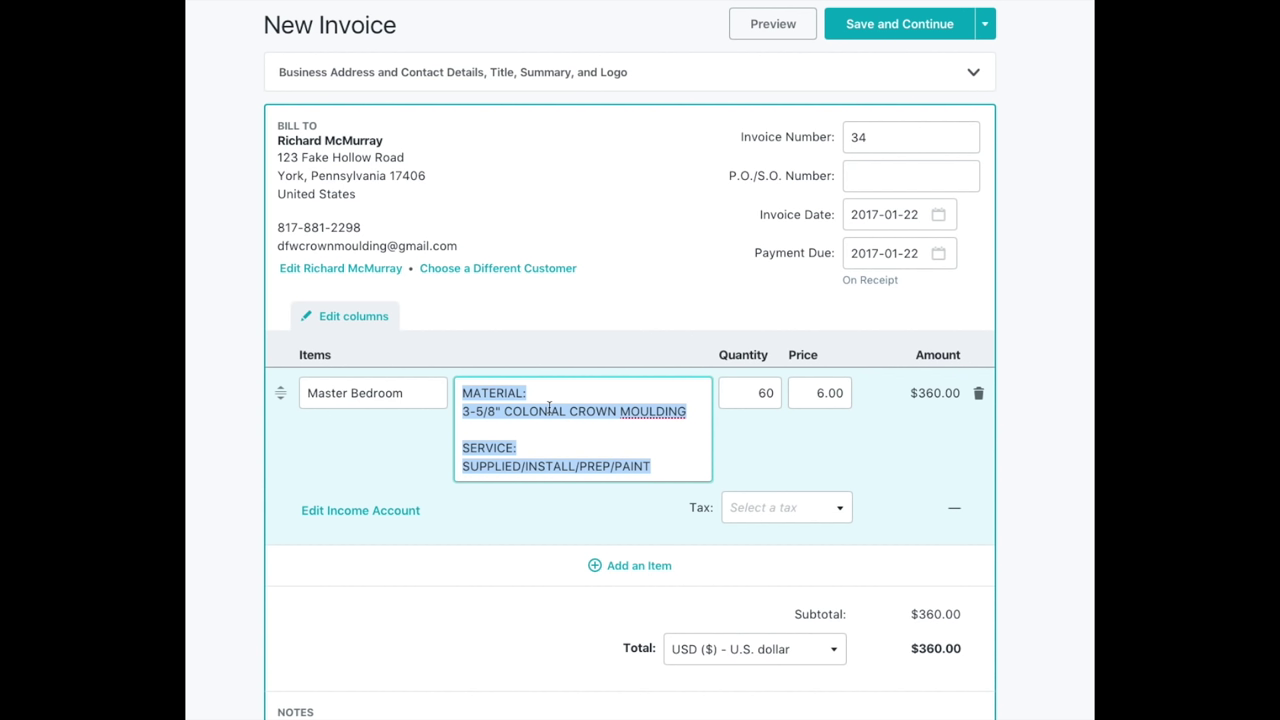
click(540, 446)
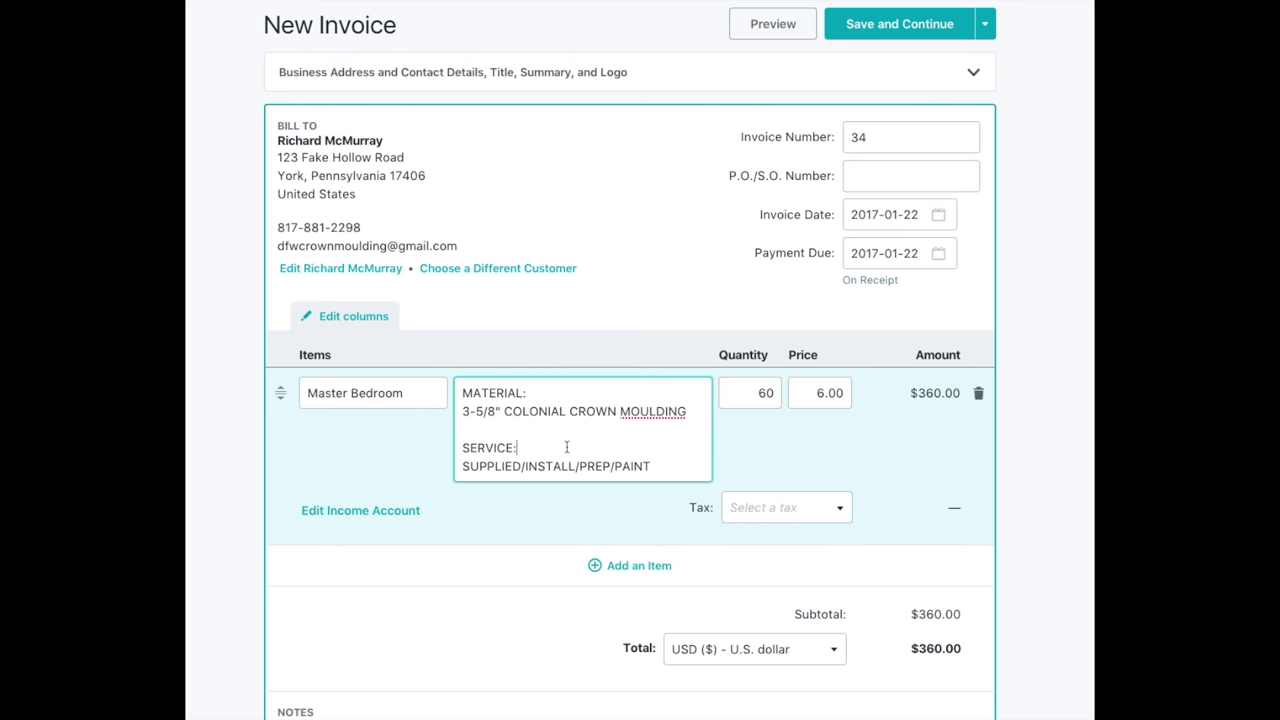
click(610, 567)
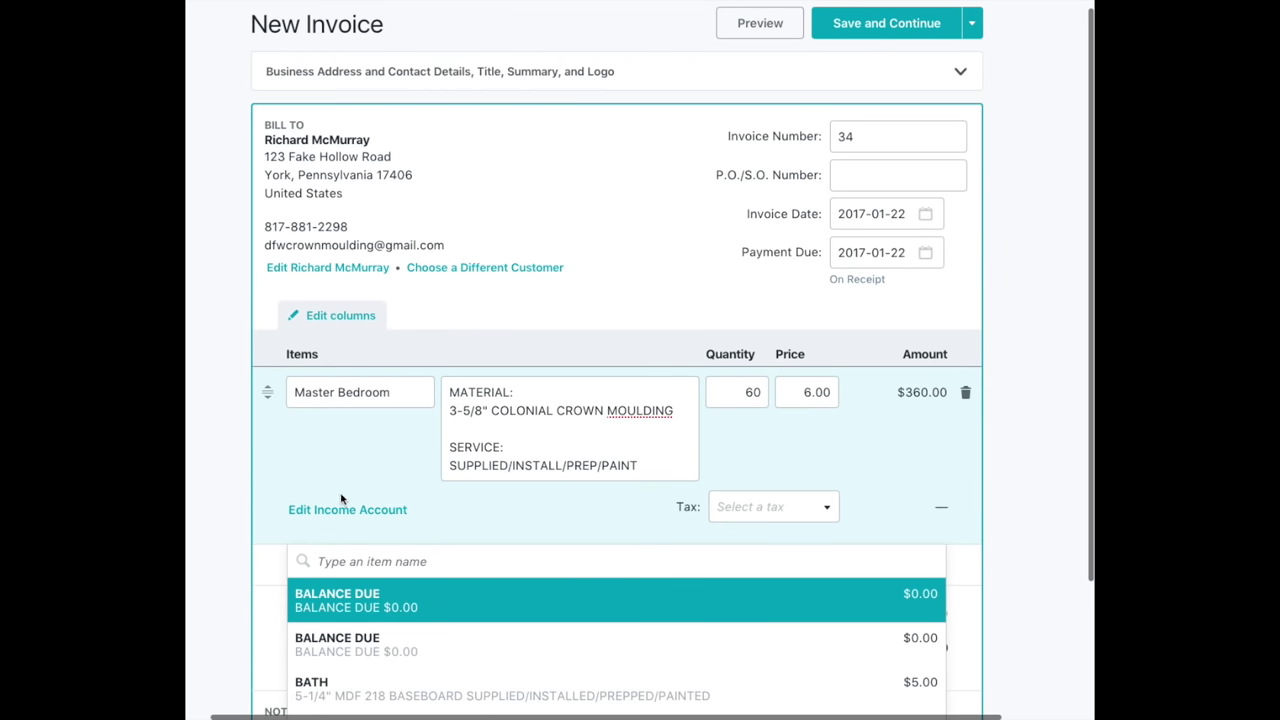
Create a second blank item line and name it Hallway.
scroll(325, 495, down, 3)
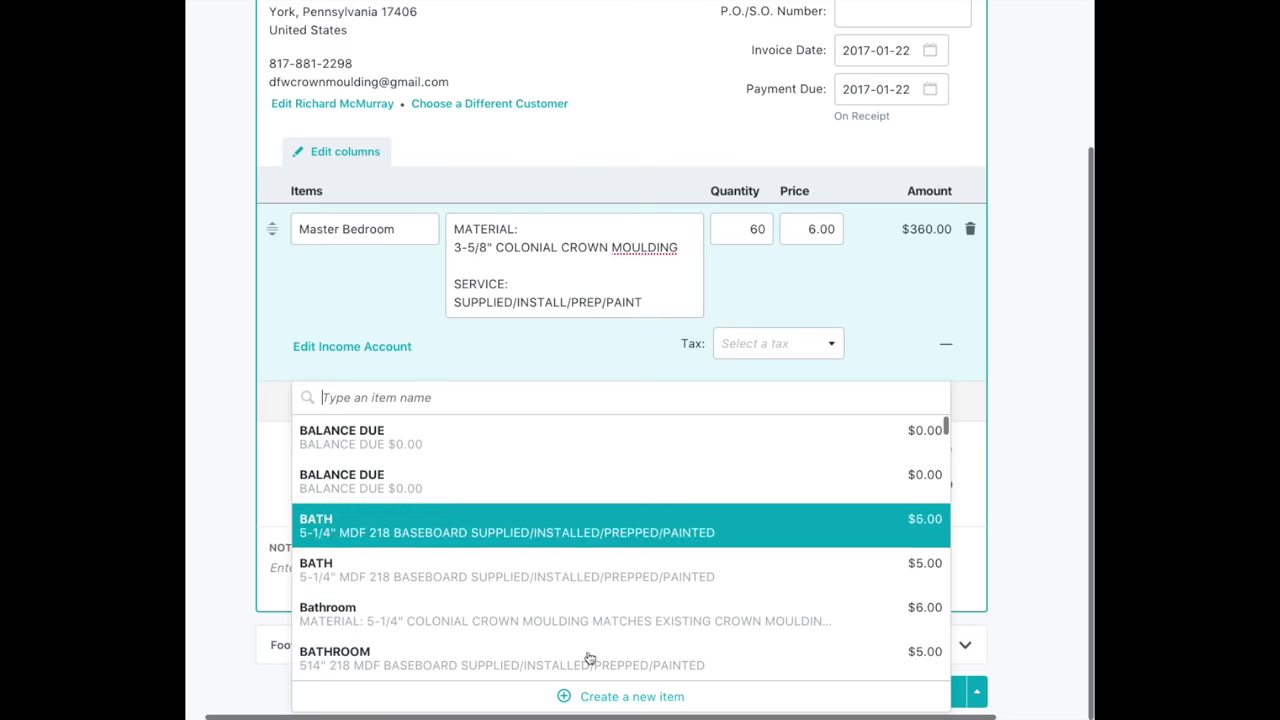
click(389, 351)
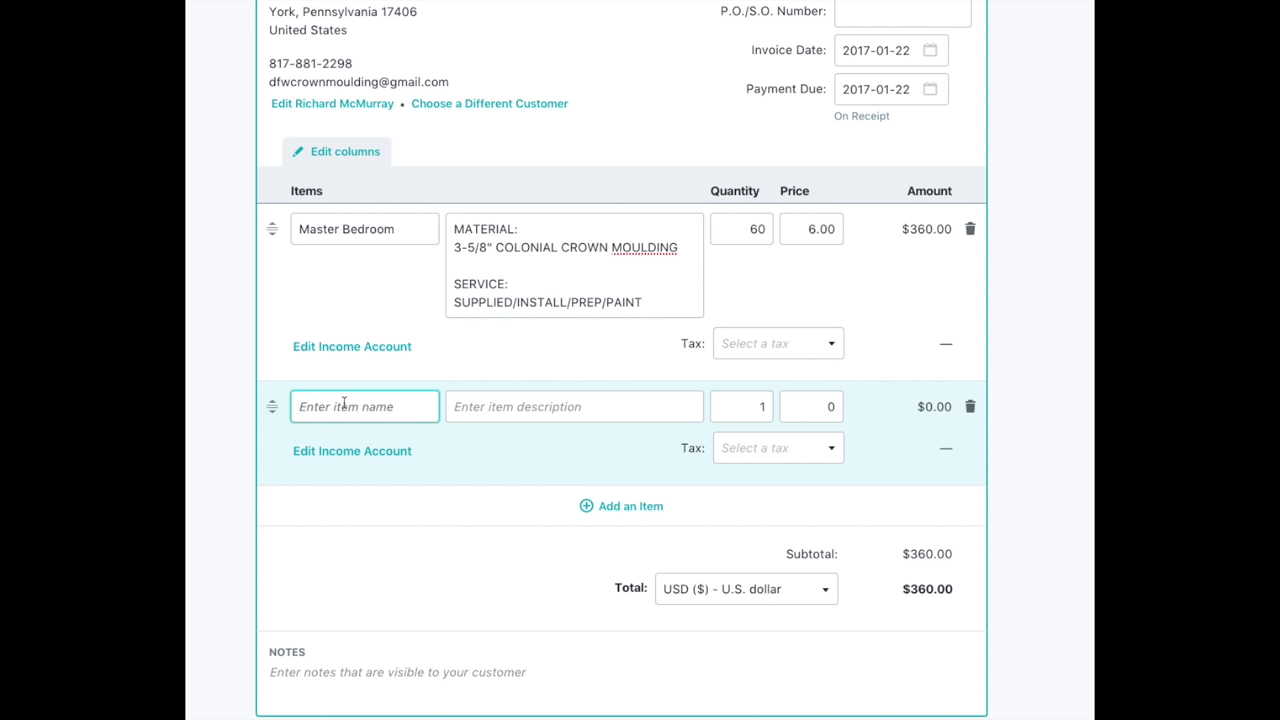
text(G)
key(BackSpace)
text(Hallway)
Copy the Master Bedroom crown moulding description and paste it into the Hallway description.
drag(644, 301, 455, 221)
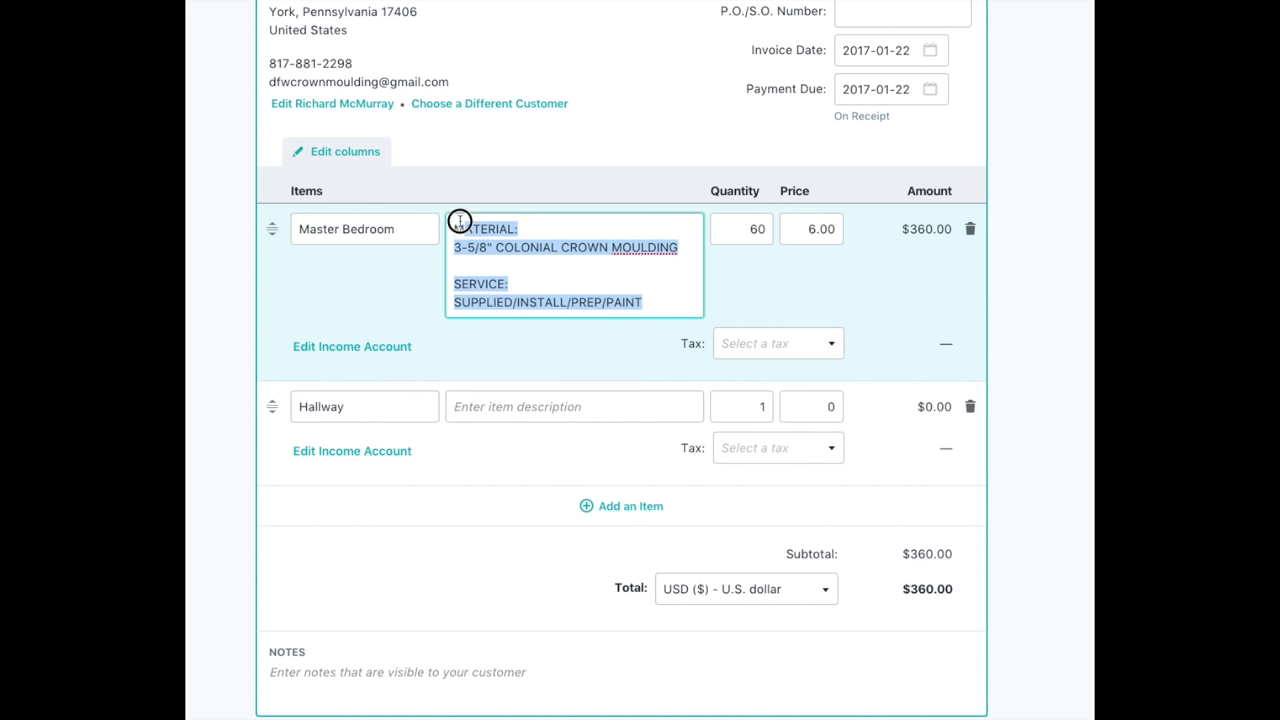
right_click(476, 234)
click(521, 273)
click(486, 406)
right_click(487, 406)
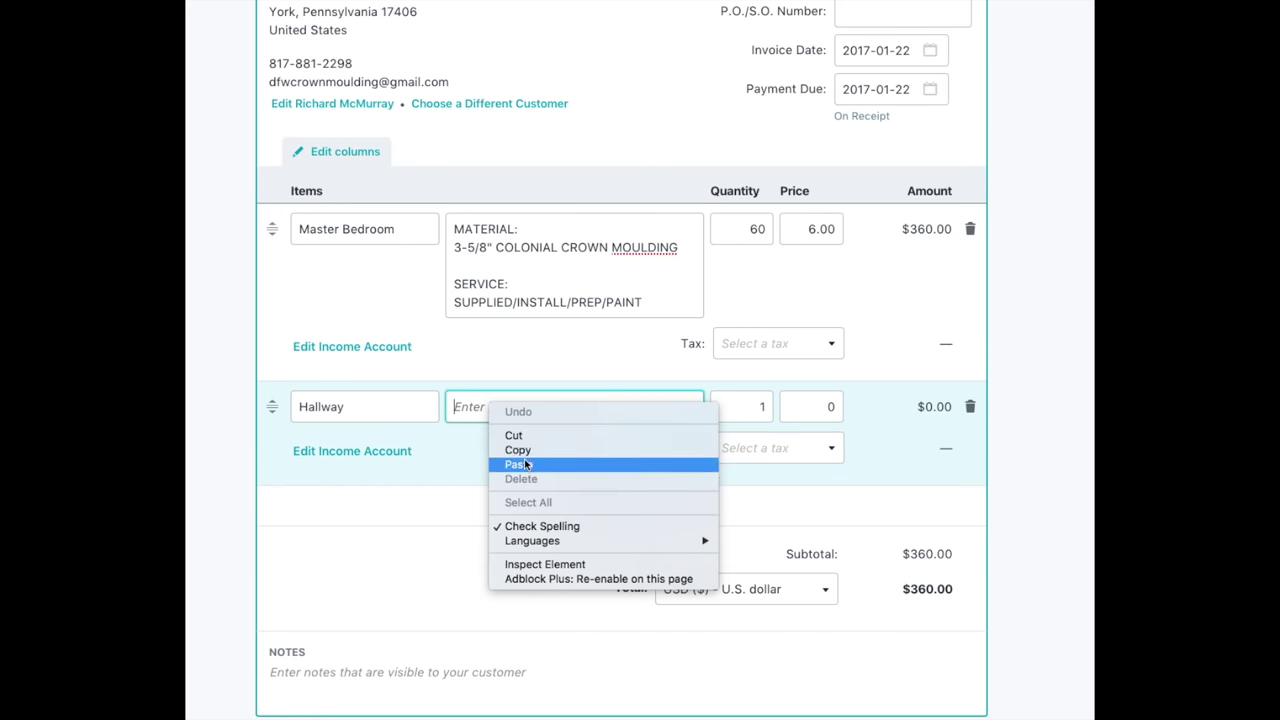
click(520, 464)
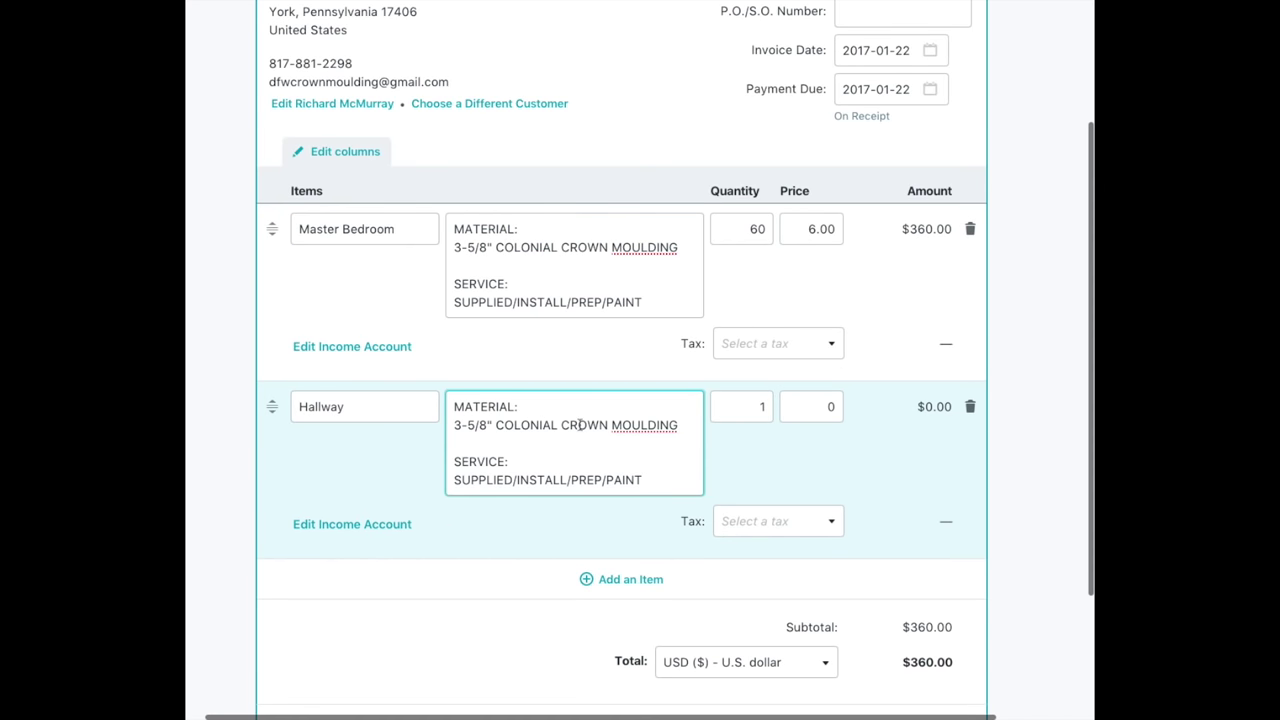
Set the Hallway line to 28 × 6.00, giving $168.00 and a $528.00 total.
double_click(758, 407)
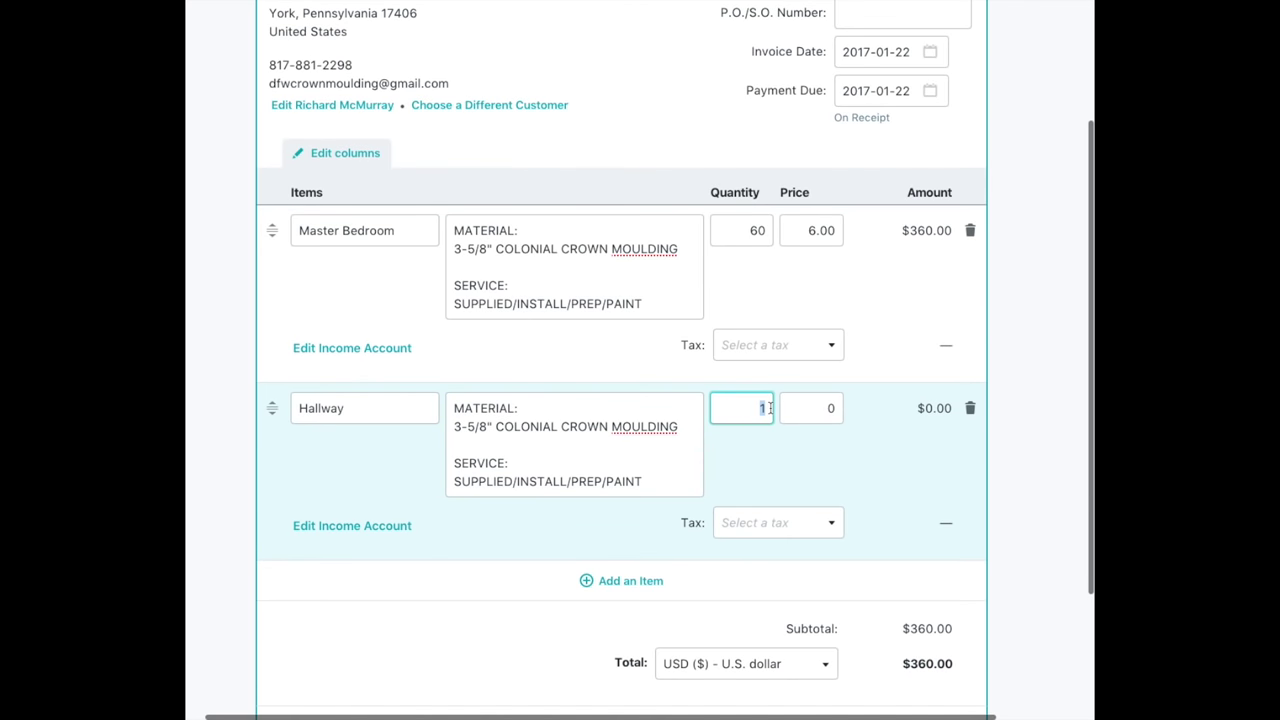
text(28)
double_click(843, 406)
text(6)
click(773, 469)
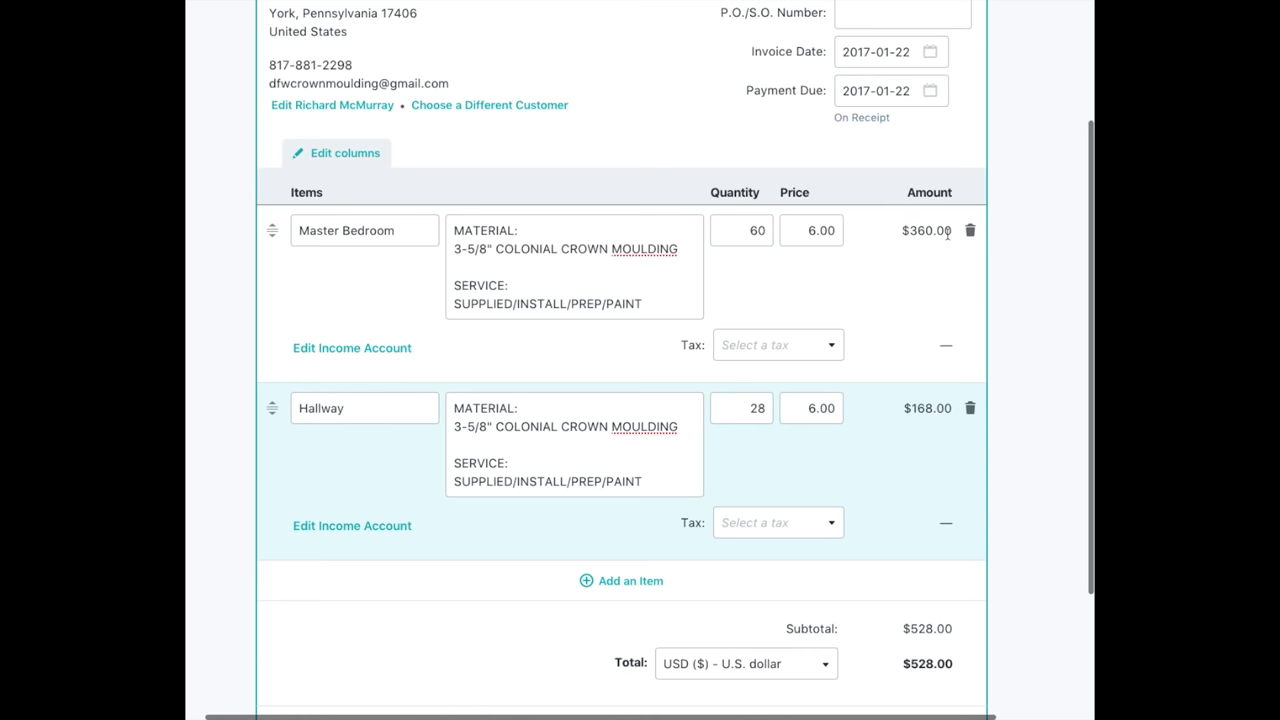
Bring up the saved-items dropdown below the Hallway line for a third quote line.
scroll(889, 440, down, 2)
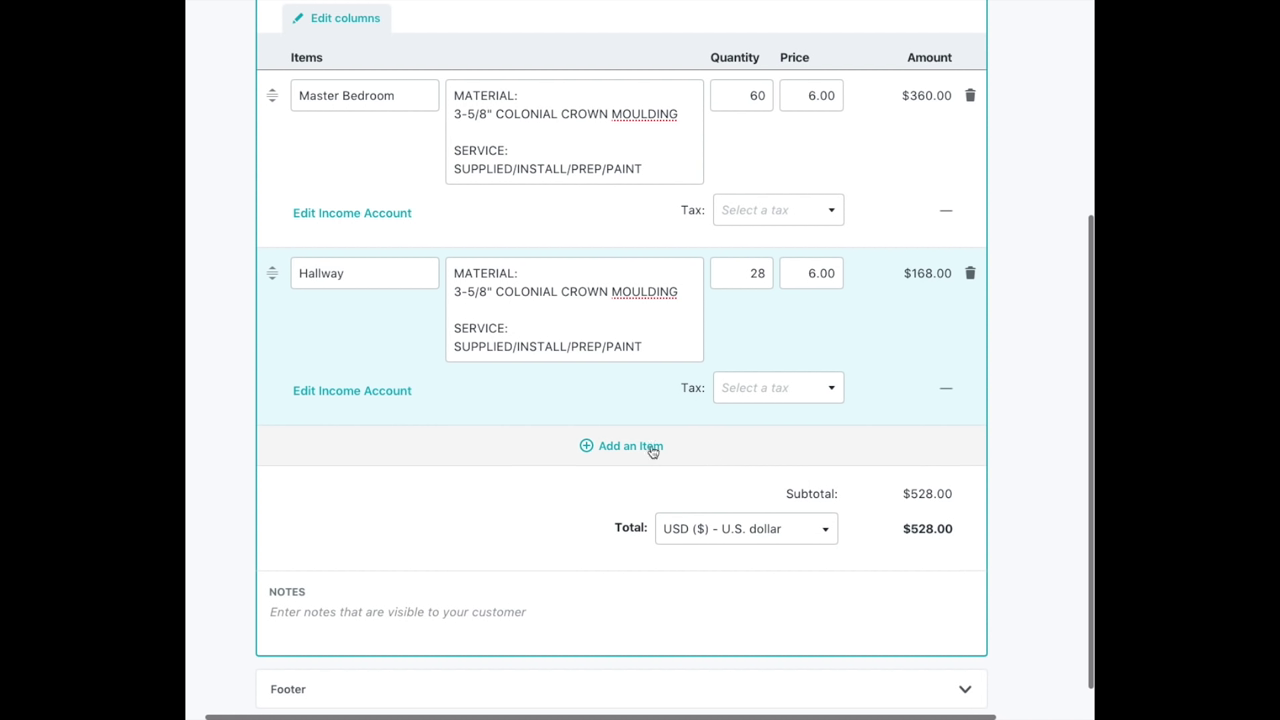
click(616, 446)
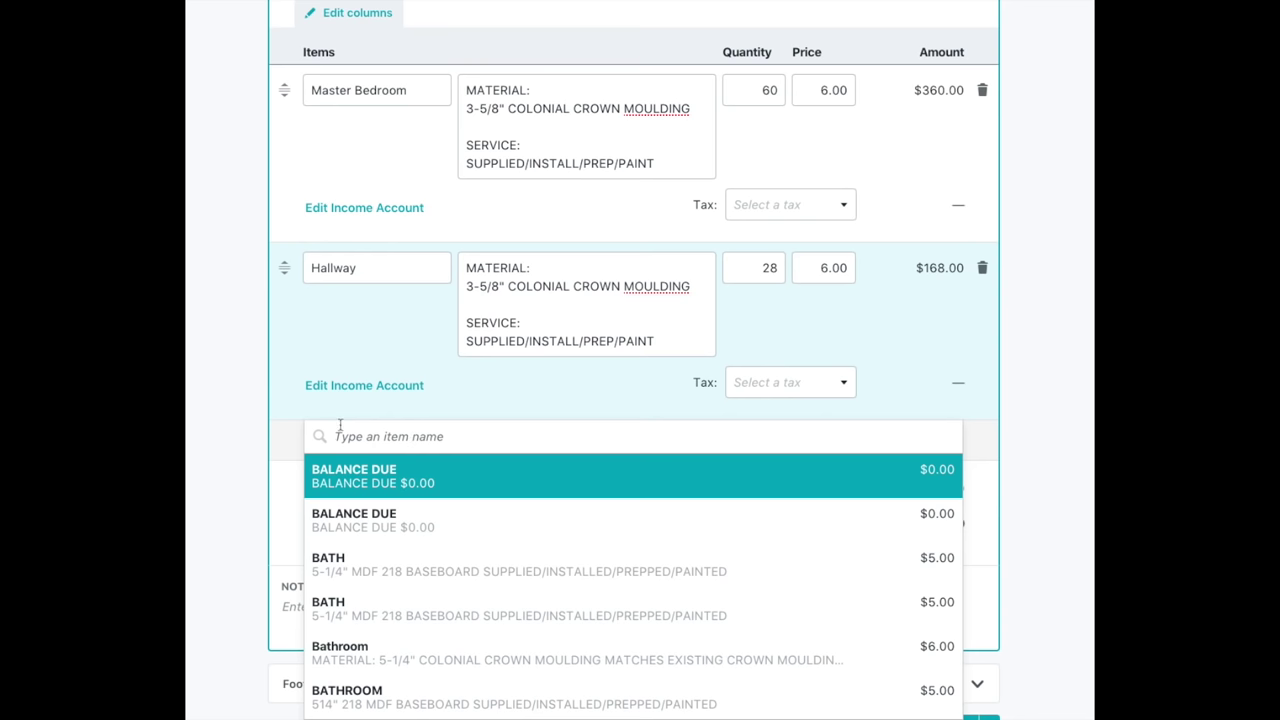
Add a Bedroom line with the pasted crown moulding description at 44 × 6.00 ($264.00).
scroll(300, 430, down, 1)
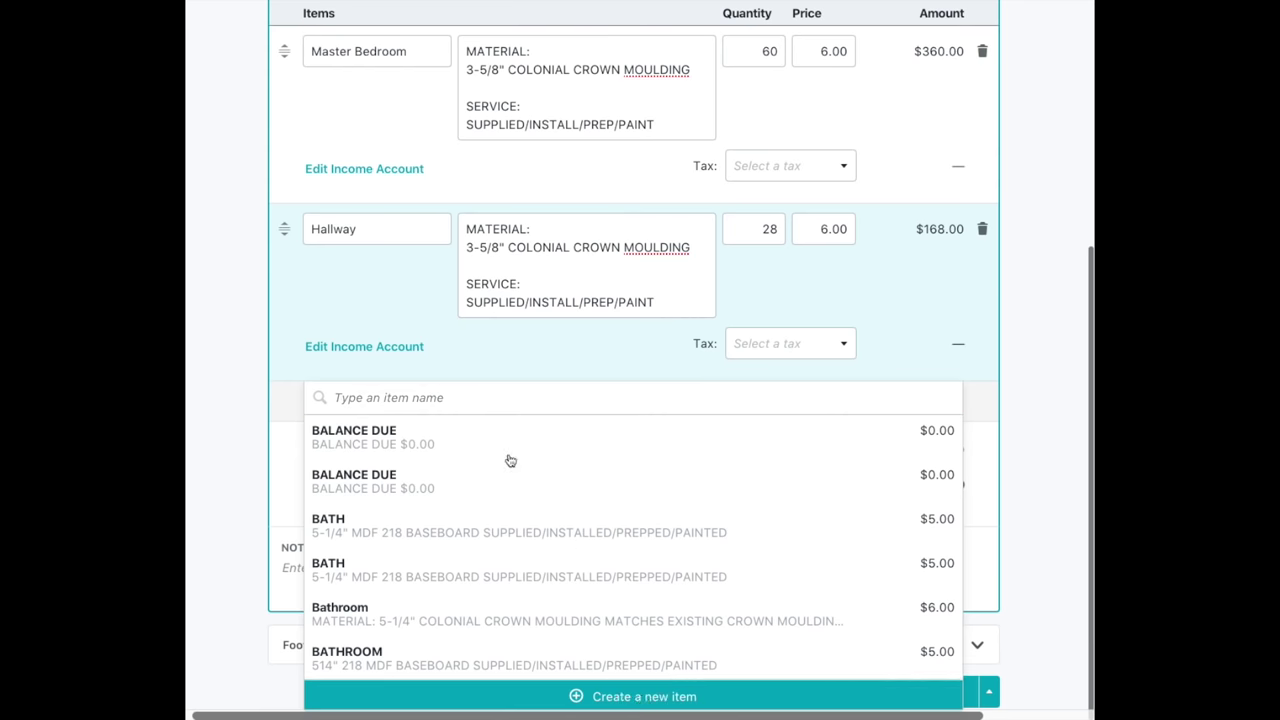
click(369, 407)
text(B)
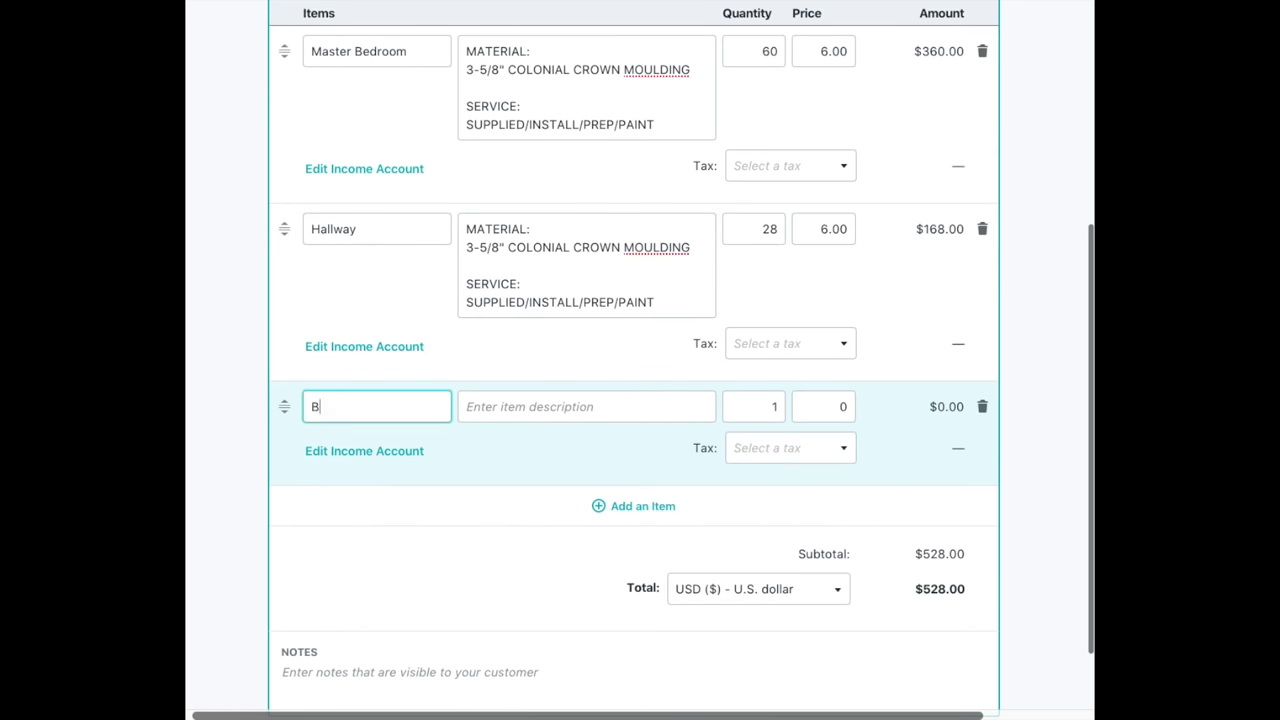
text(edroom)
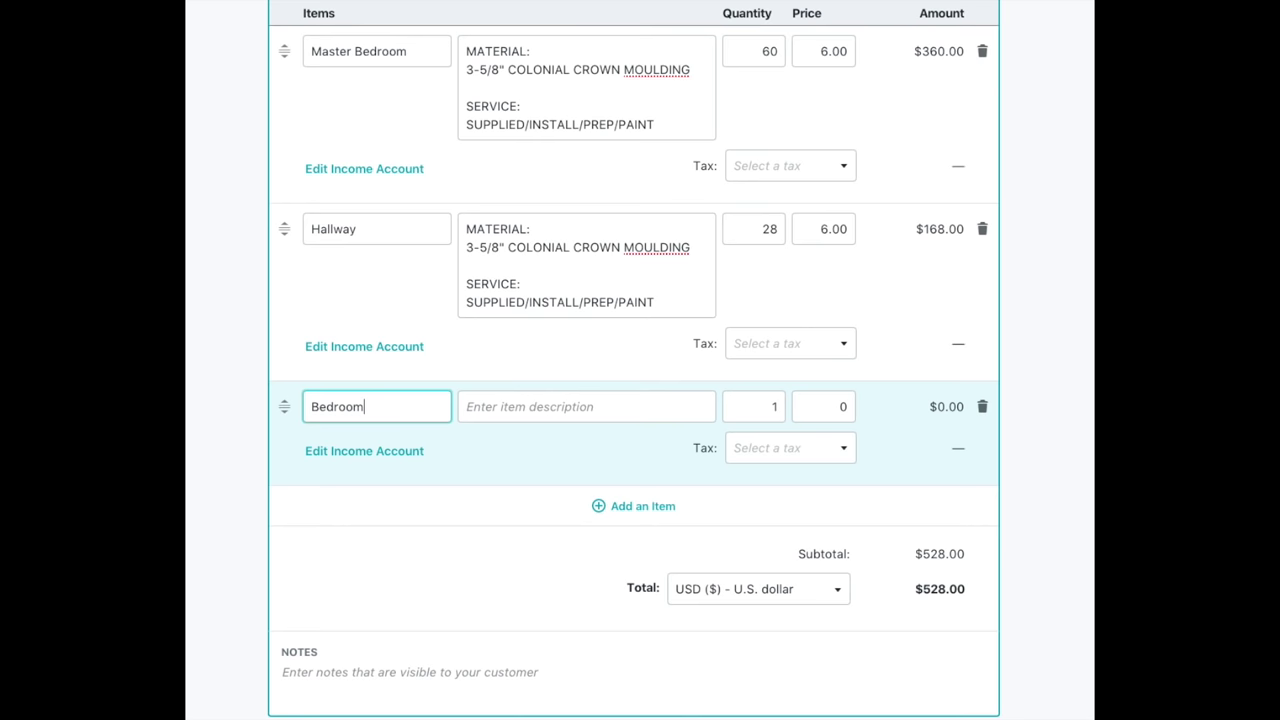
right_click(496, 406)
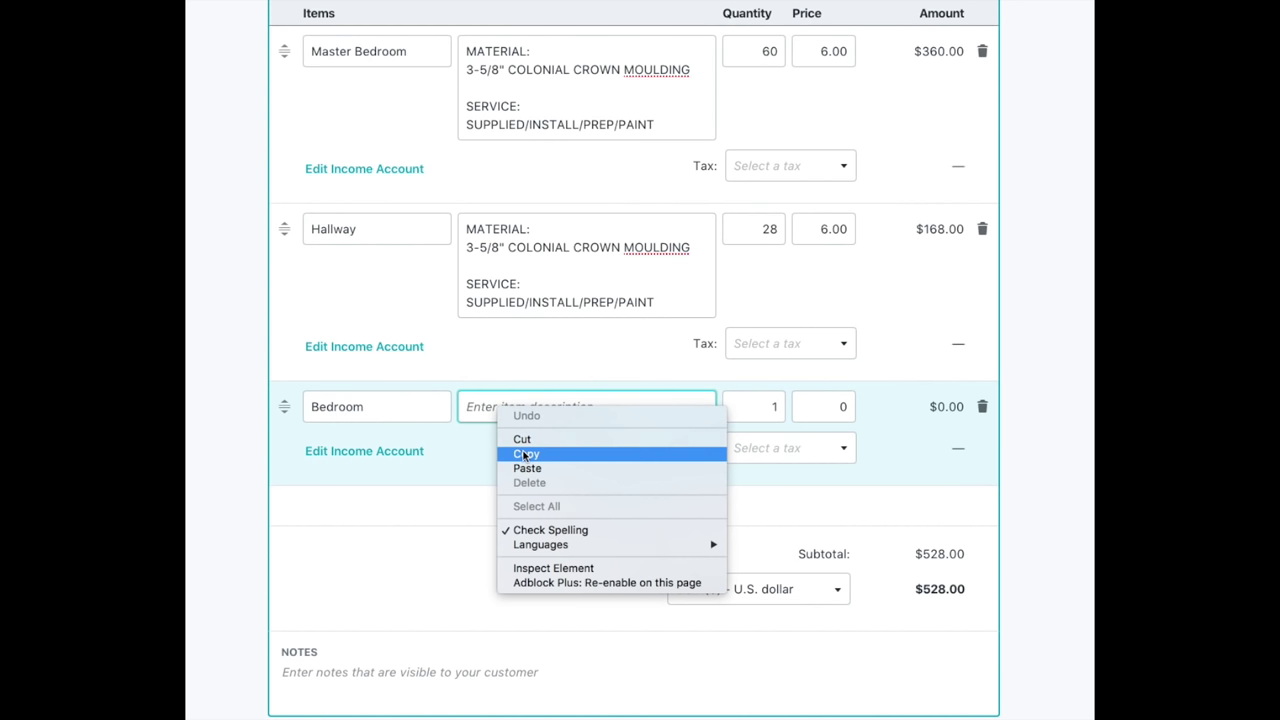
click(528, 467)
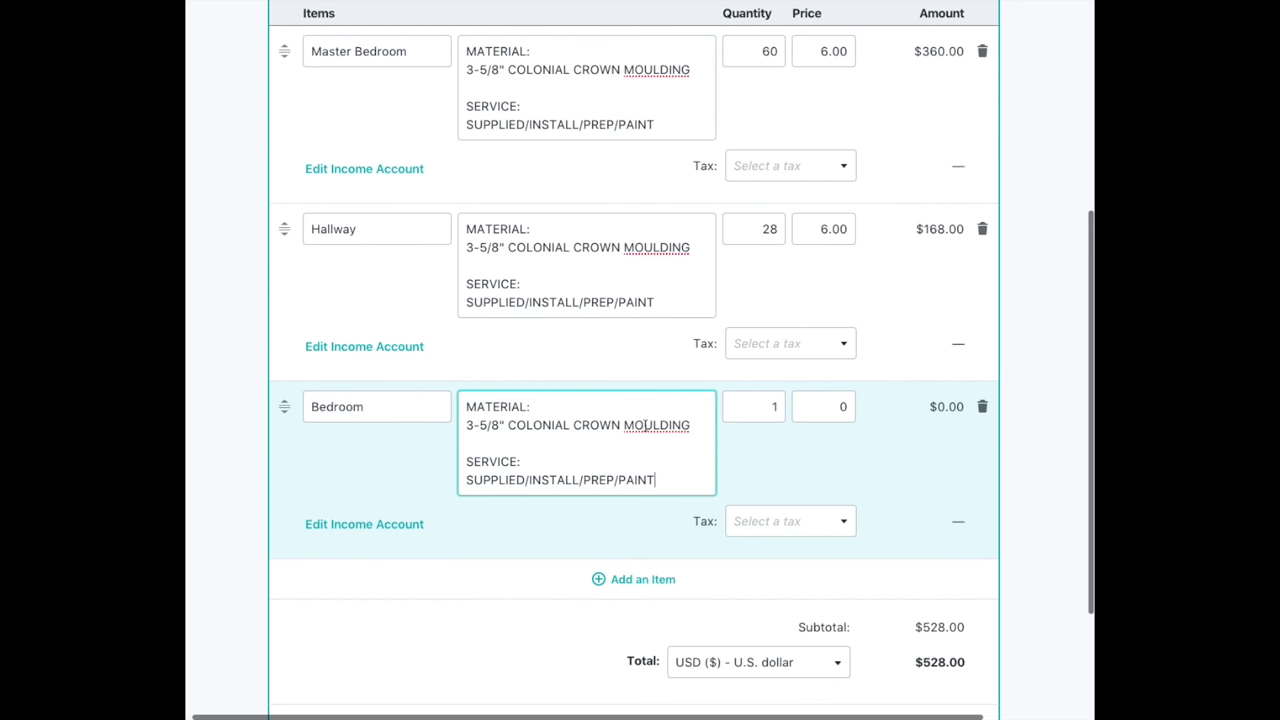
double_click(771, 406)
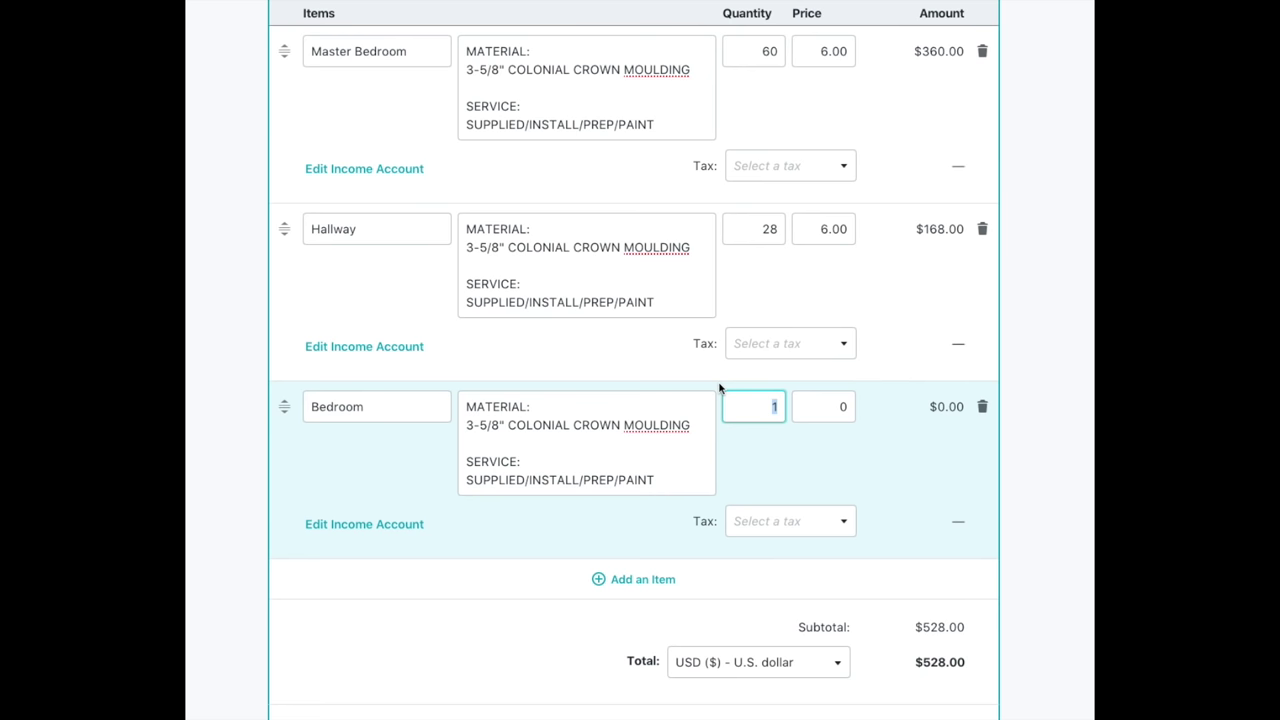
scroll(719, 388, down, 1)
text(44)
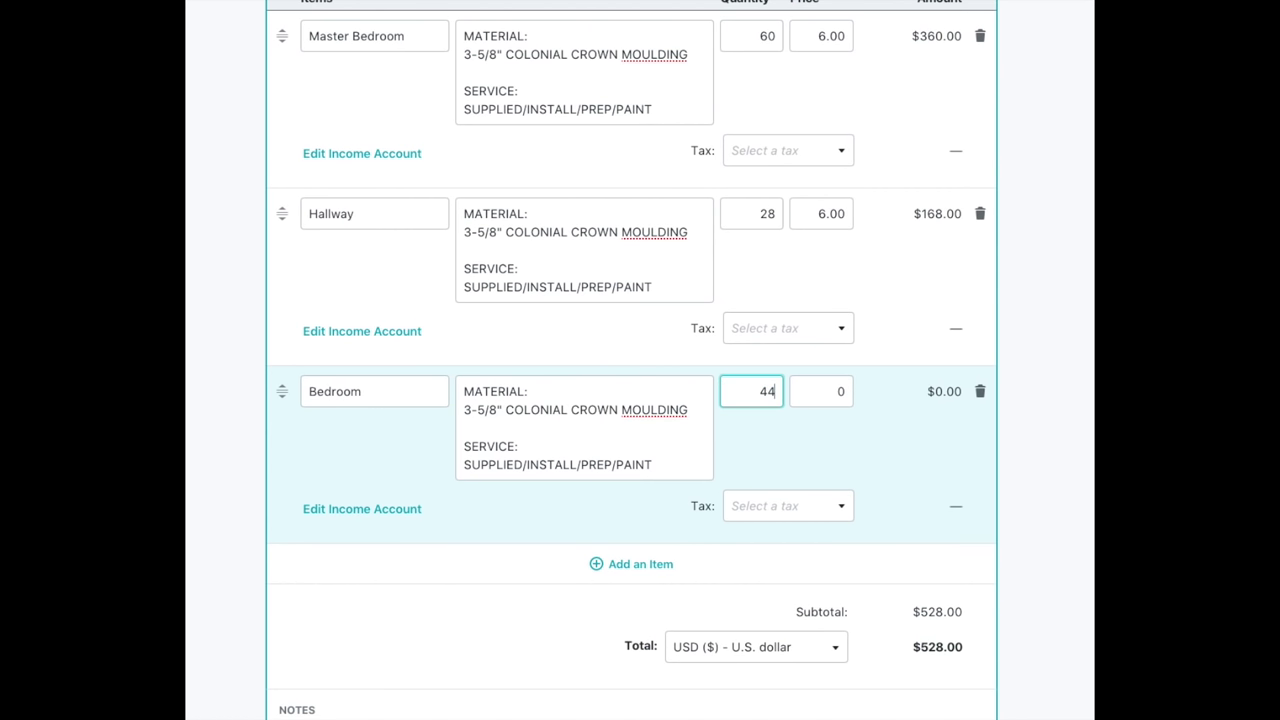
click(840, 391)
text(6)
click(660, 516)
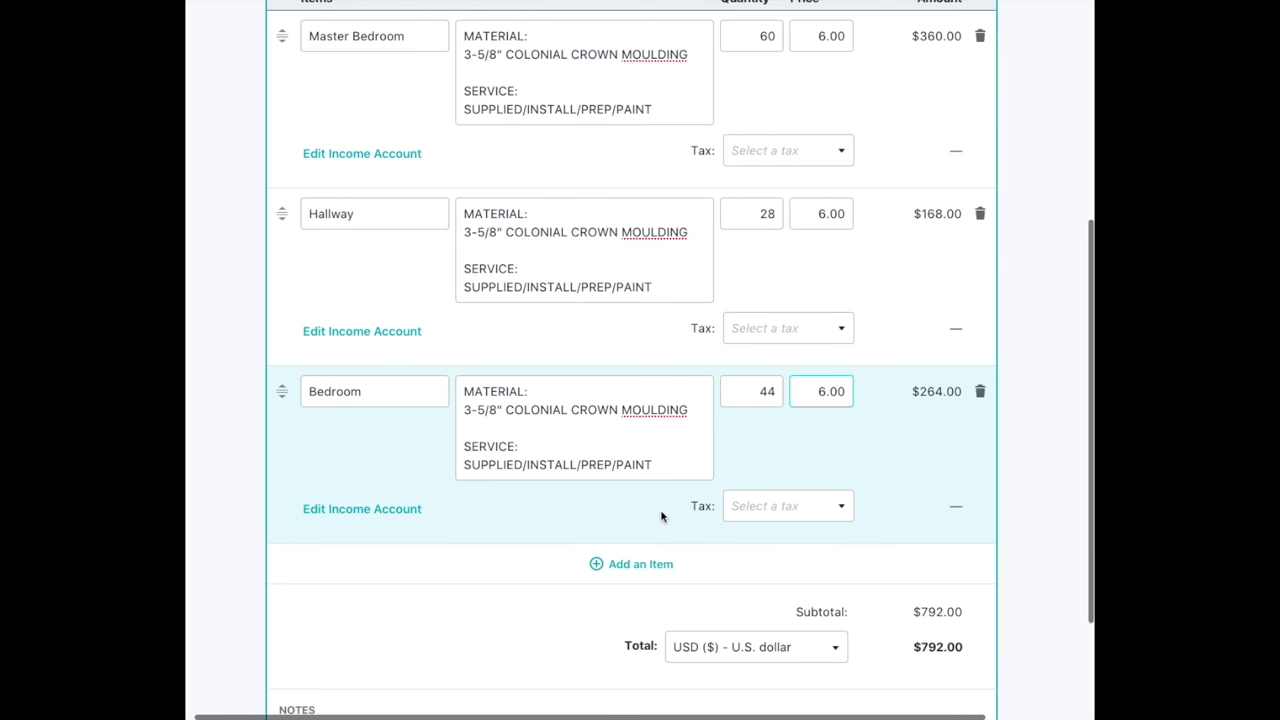
click(657, 563)
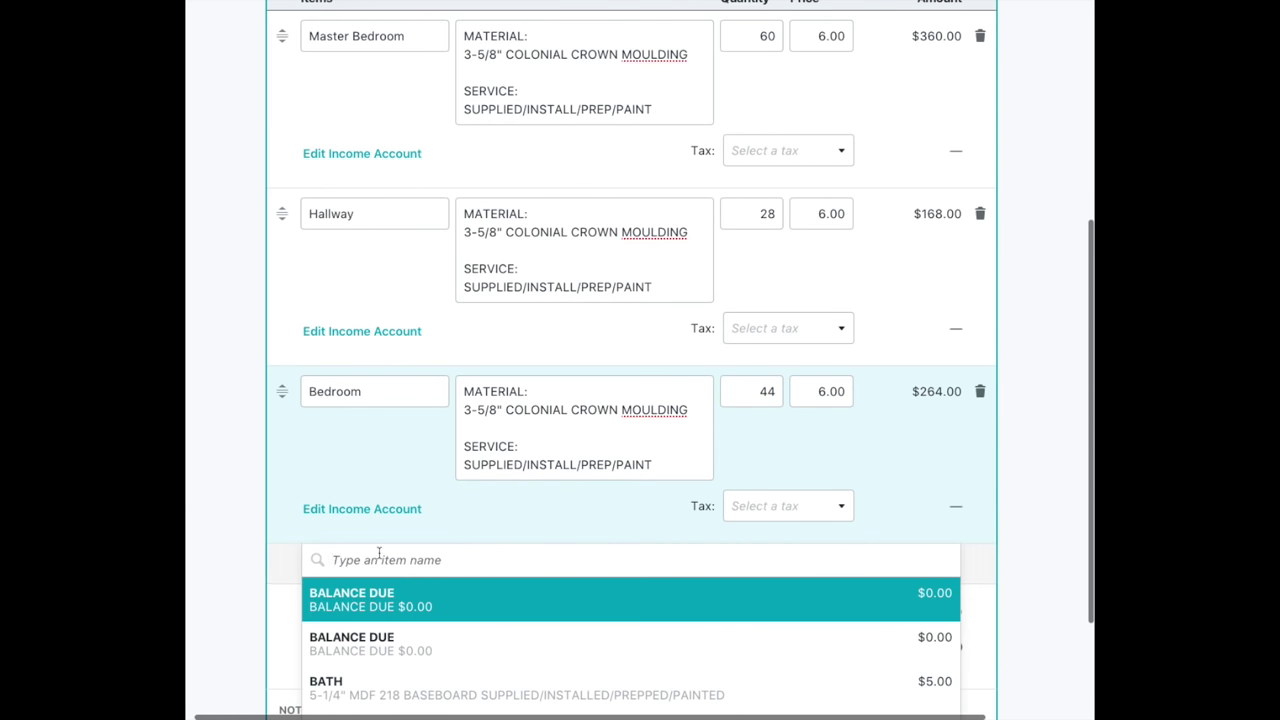
Create another Bedroom line and paste in the crown moulding description.
click(605, 694)
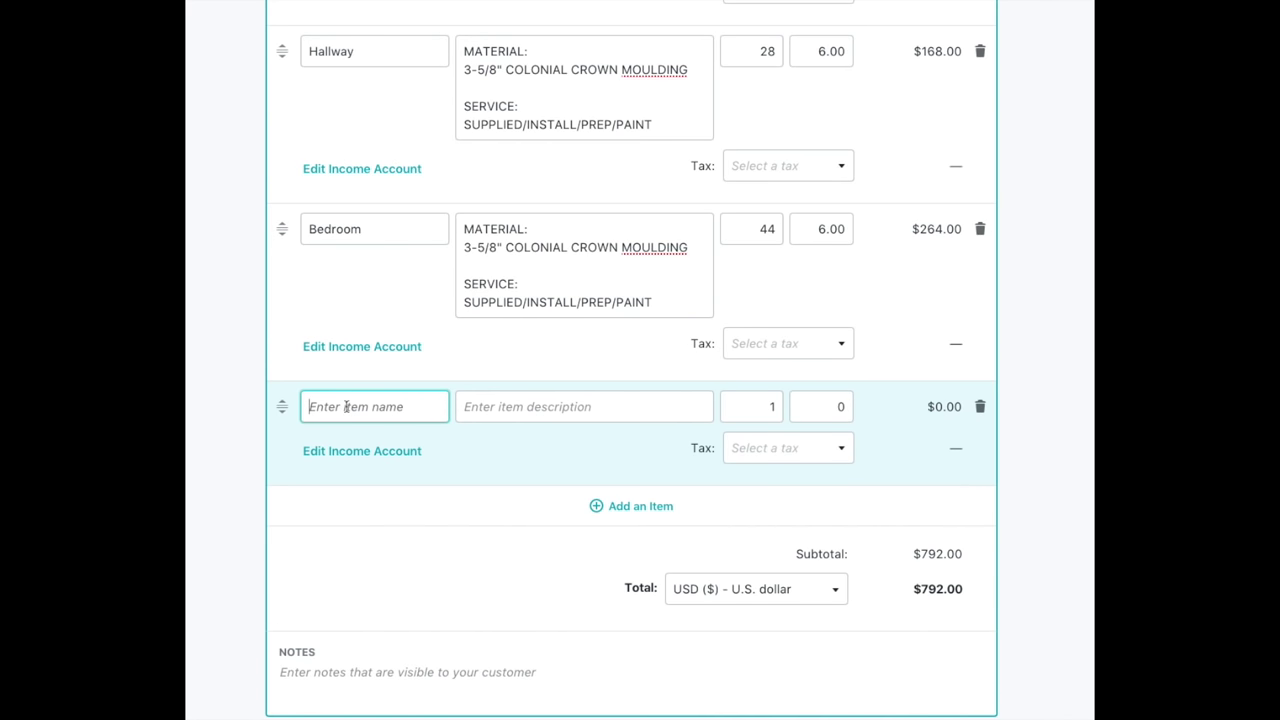
text(bedroom)
key(BackSpace)
key(BackSpace)
key(BackSpace)
key(BackSpace)
key(BackSpace)
key(BackSpace)
key(BackSpace)
text(Bedroom)
click(514, 410)
right_click(514, 410)
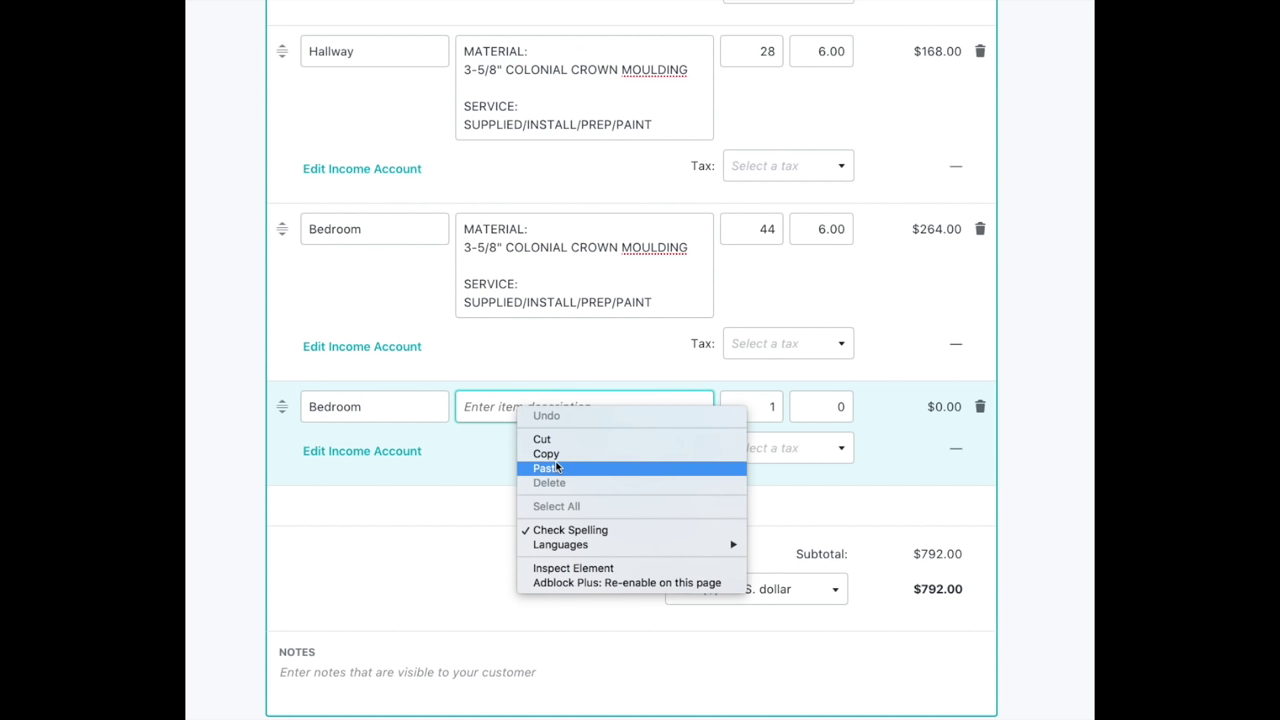
click(558, 466)
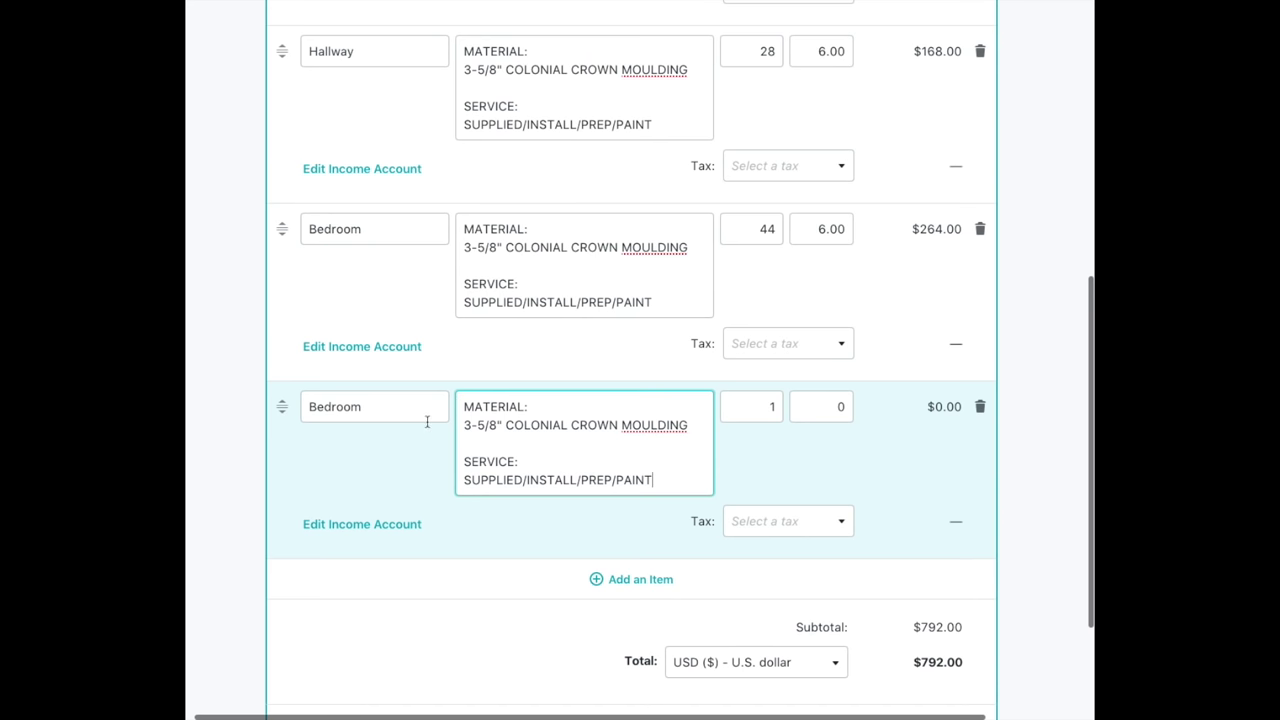
Set the second Bedroom line to 44 × 6.00, bringing the total to $1,056.00.
double_click(771, 408)
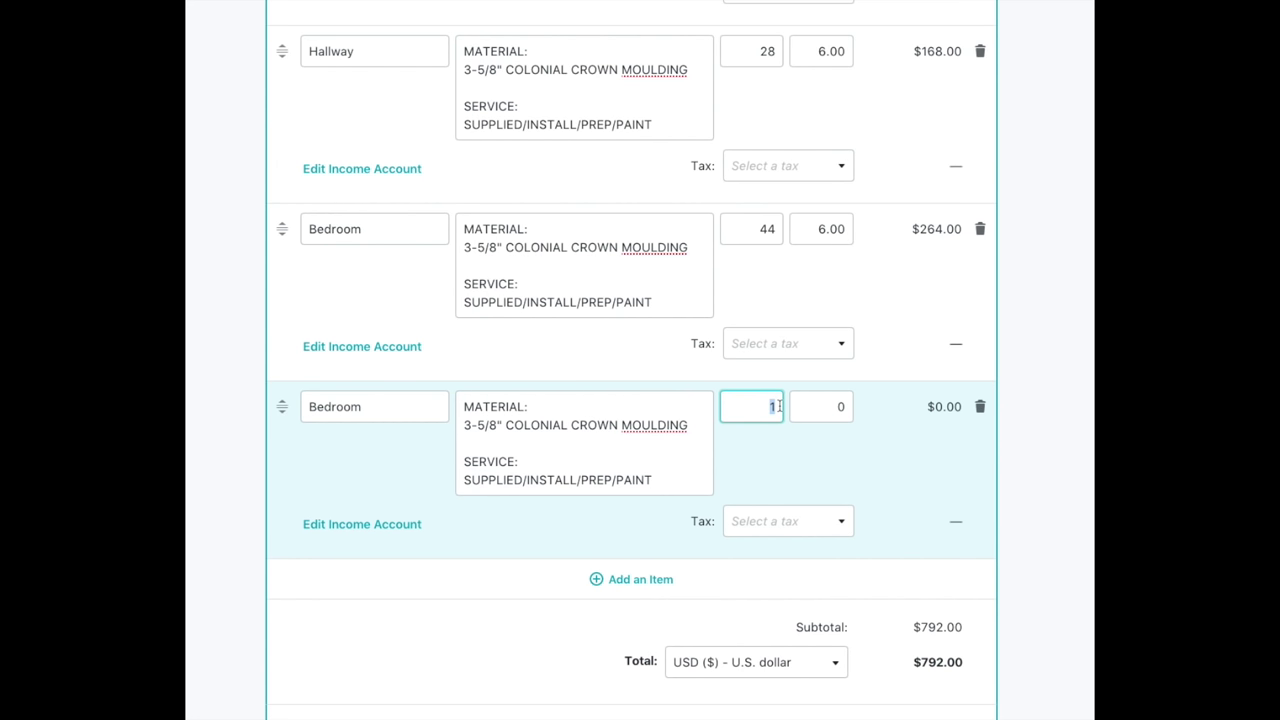
text(44)
double_click(843, 406)
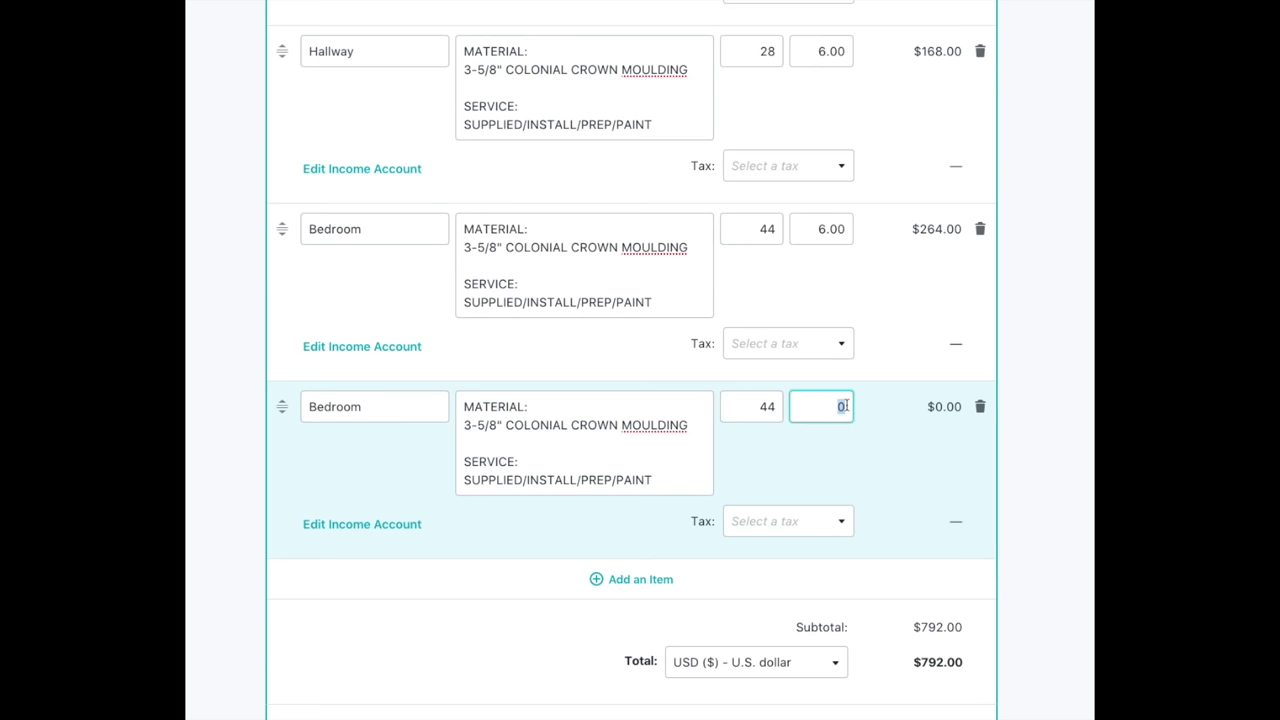
text(6)
scroll(883, 466, down, 3)
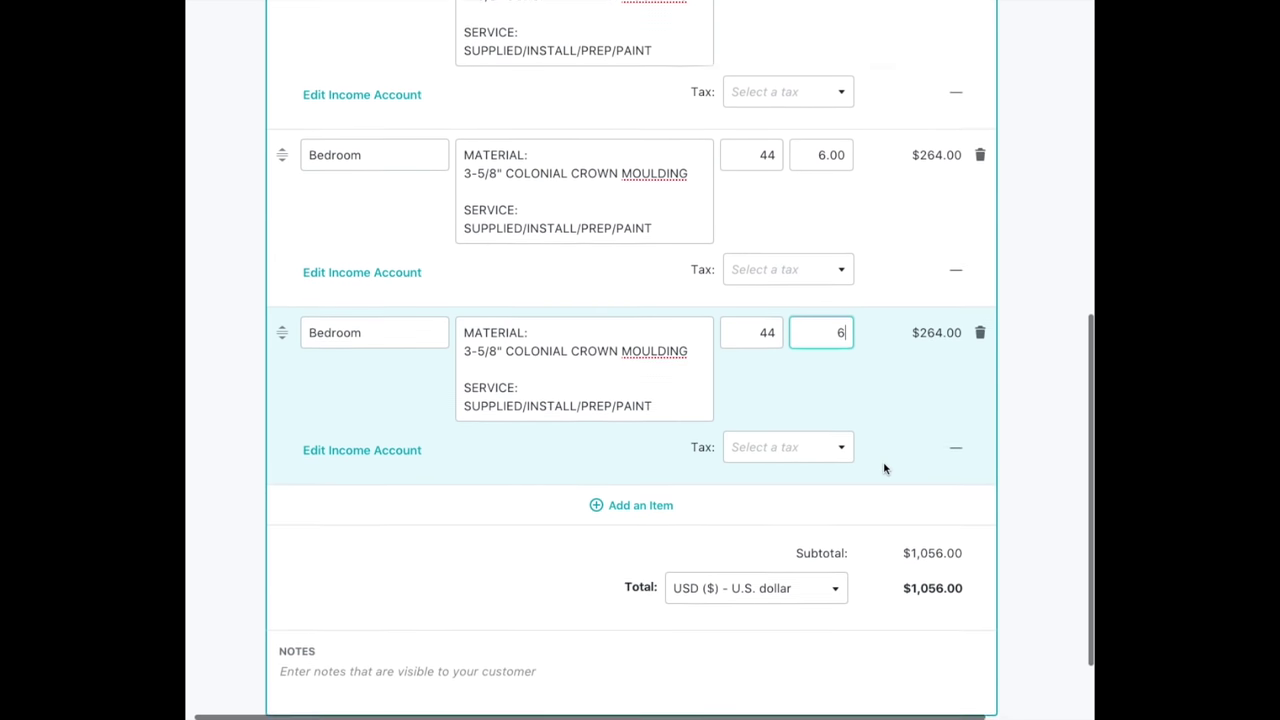
scroll(874, 474, up, 8)
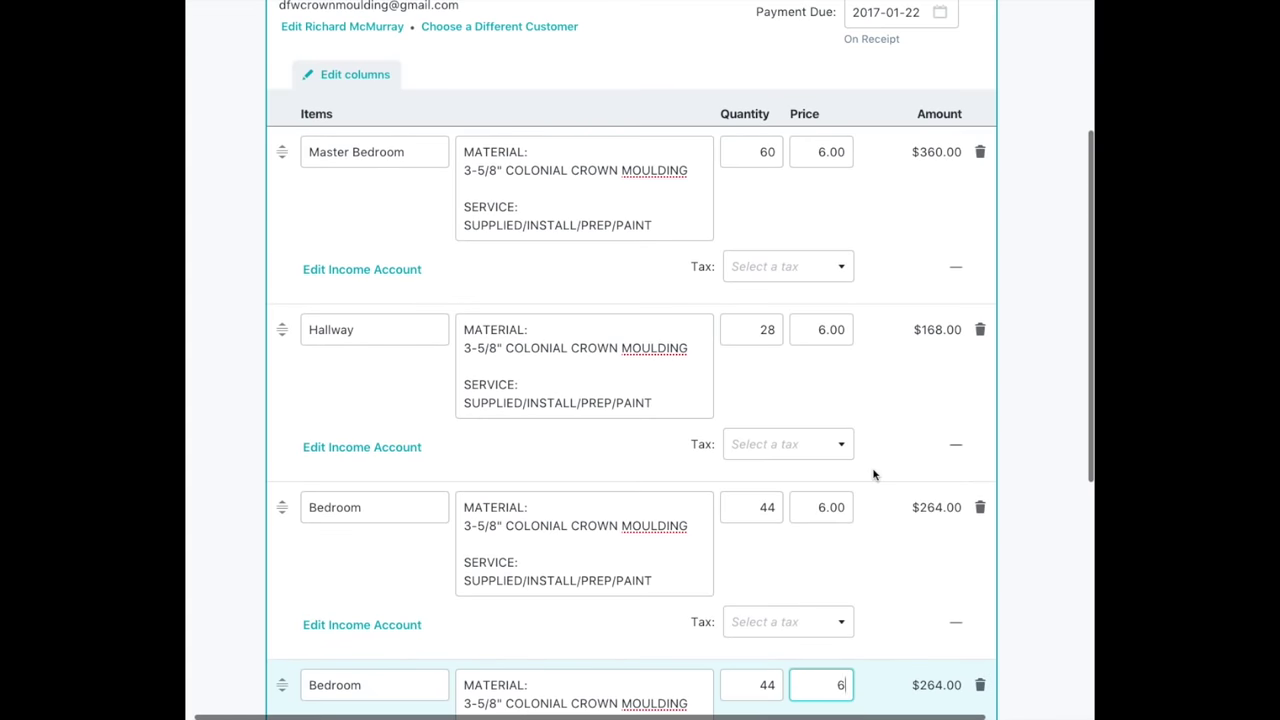
scroll(874, 474, down, 5)
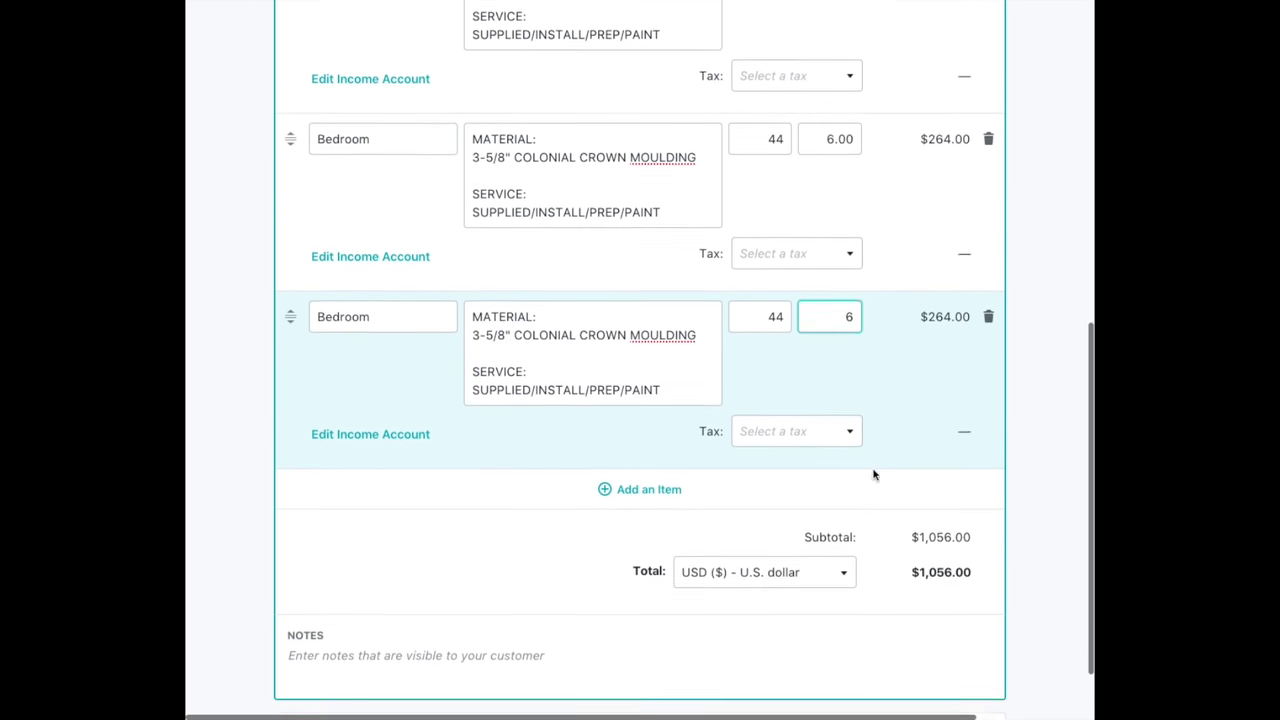
drag(909, 535, 978, 540)
click(980, 544)
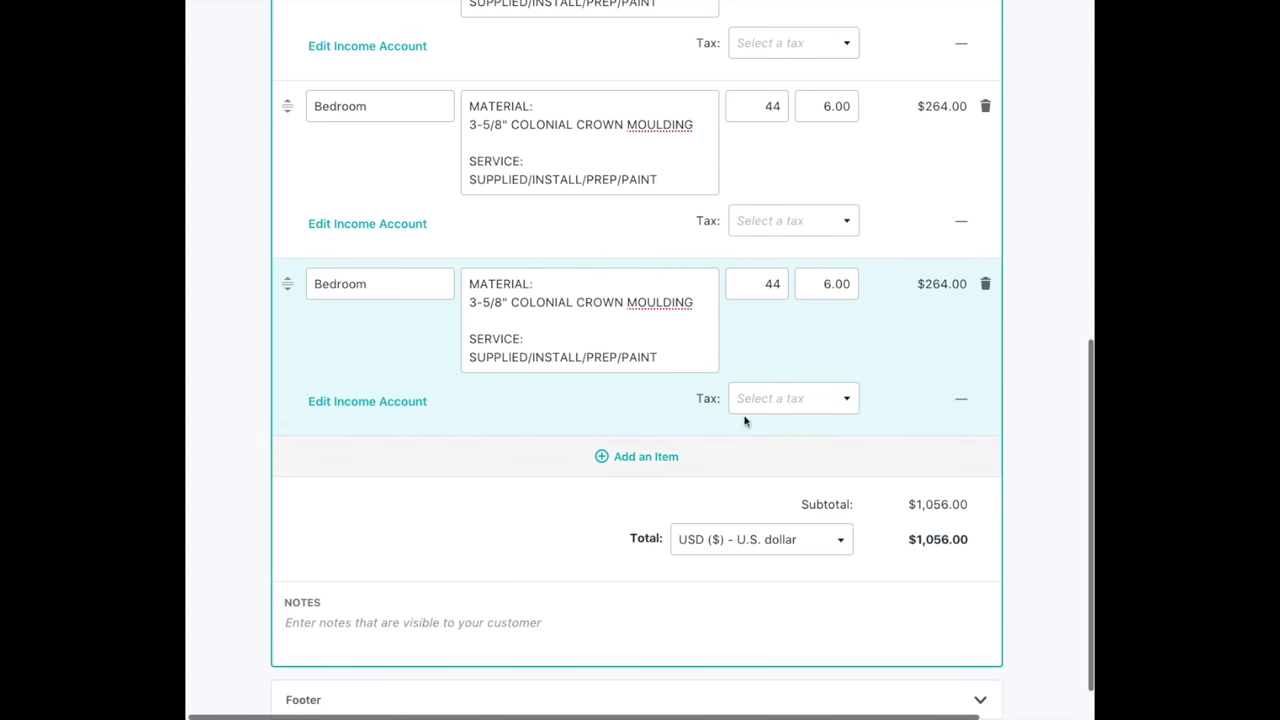
click(668, 456)
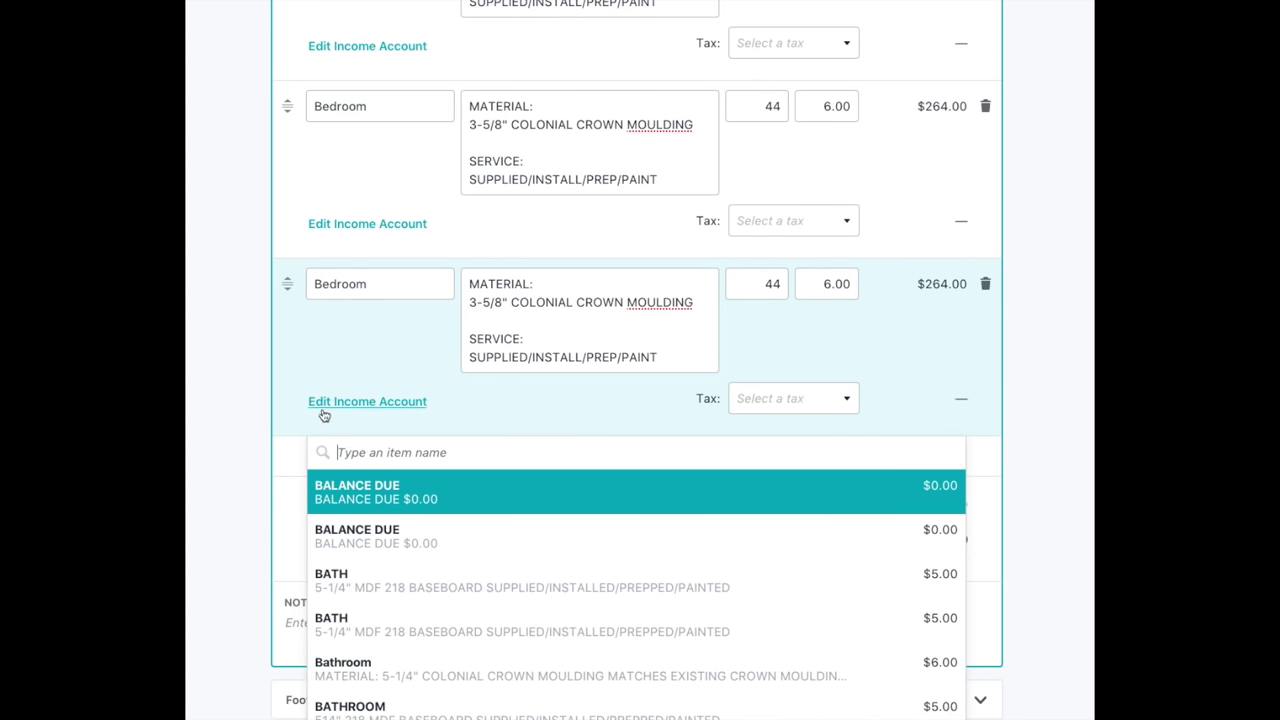
Add a Kitchen line with the crown moulding description at 67 × 6.00 ($402.00).
scroll(340, 440, down, 1)
click(372, 404)
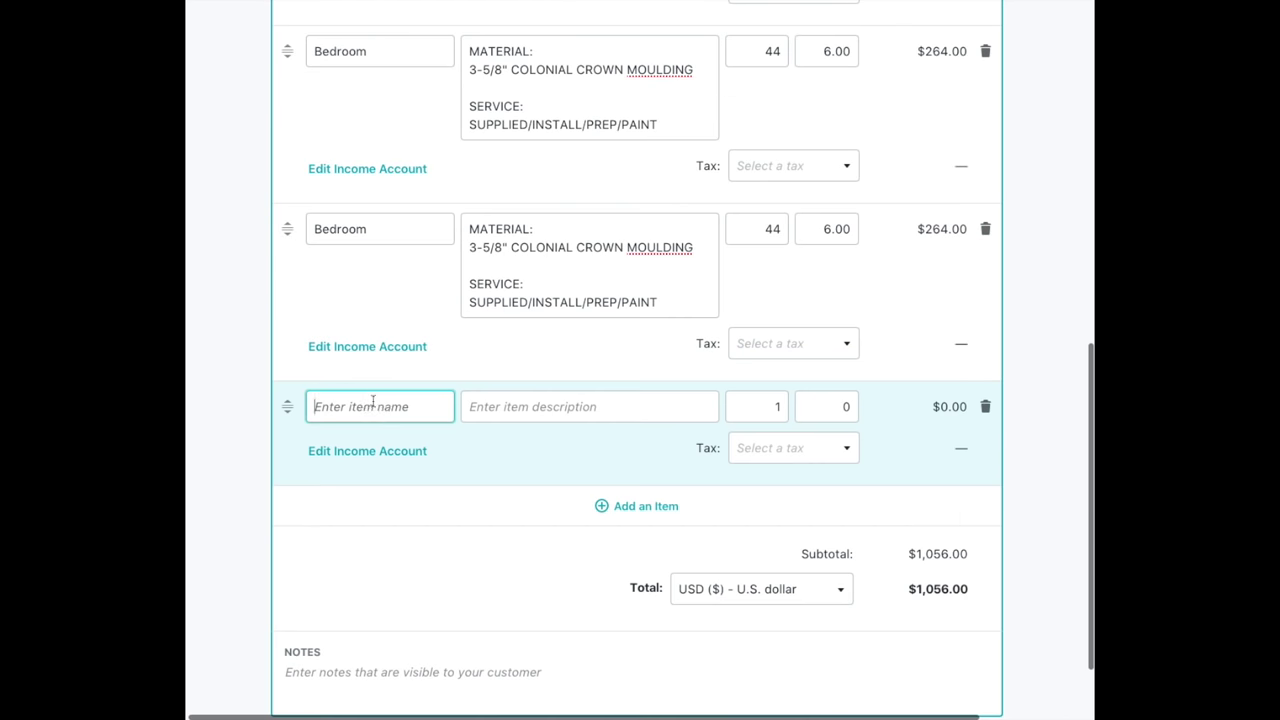
text(Kitch)
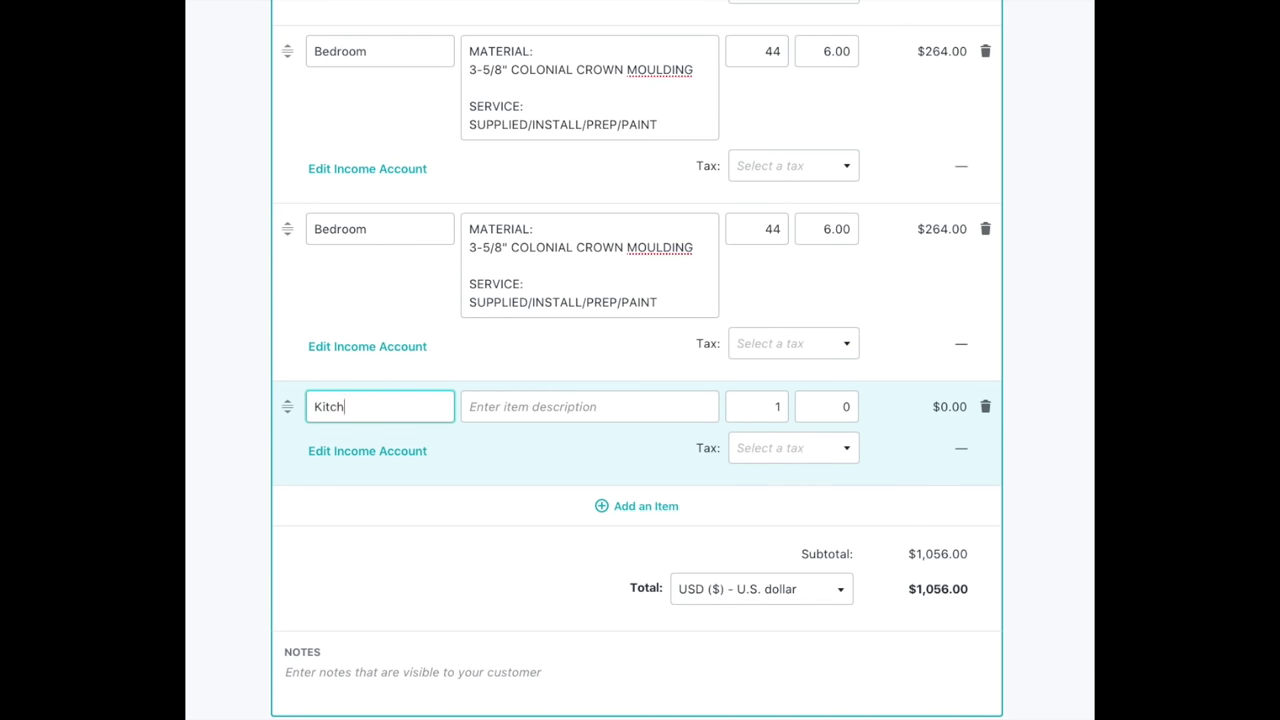
text(en)
right_click(484, 408)
click(516, 469)
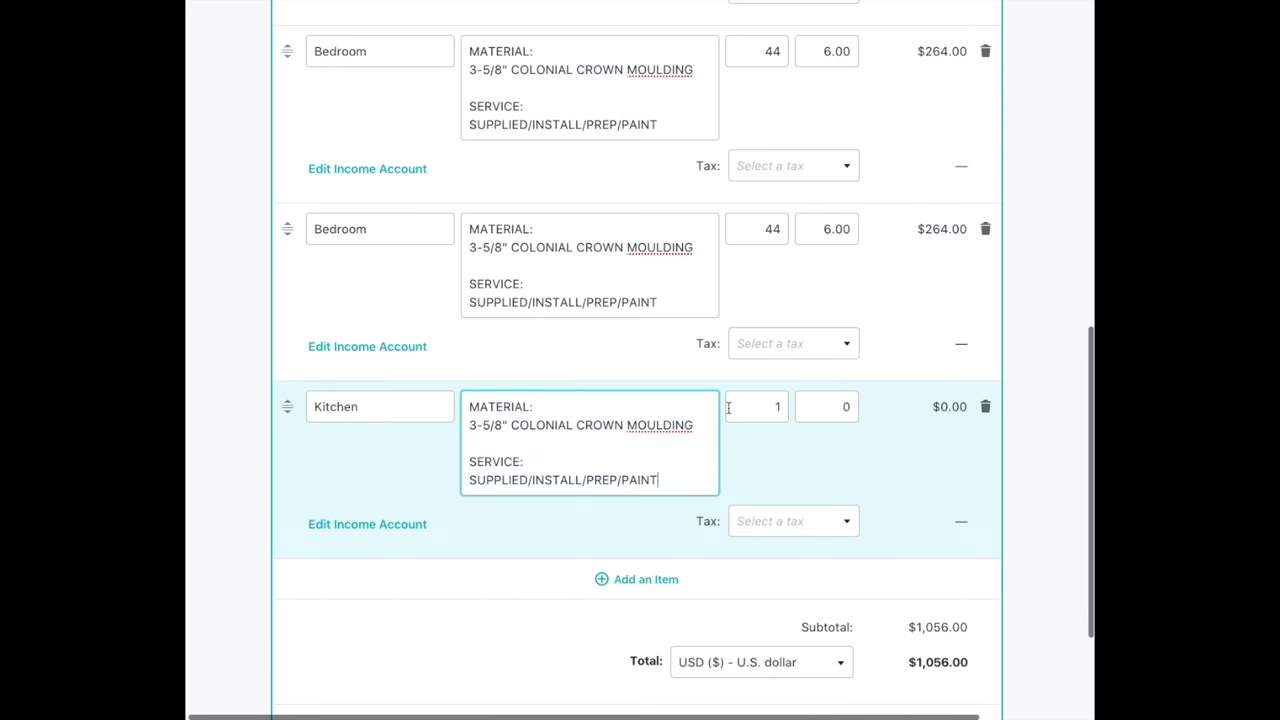
drag(737, 406, 785, 407)
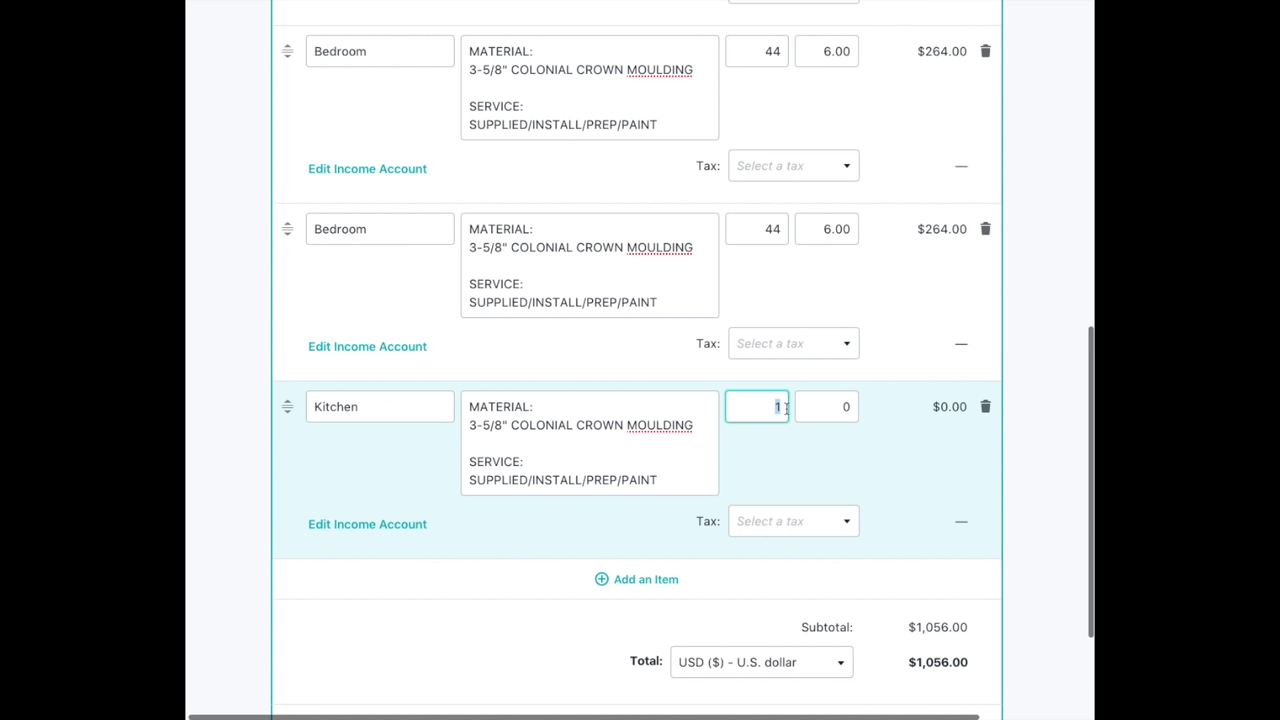
text(67)
click(851, 406)
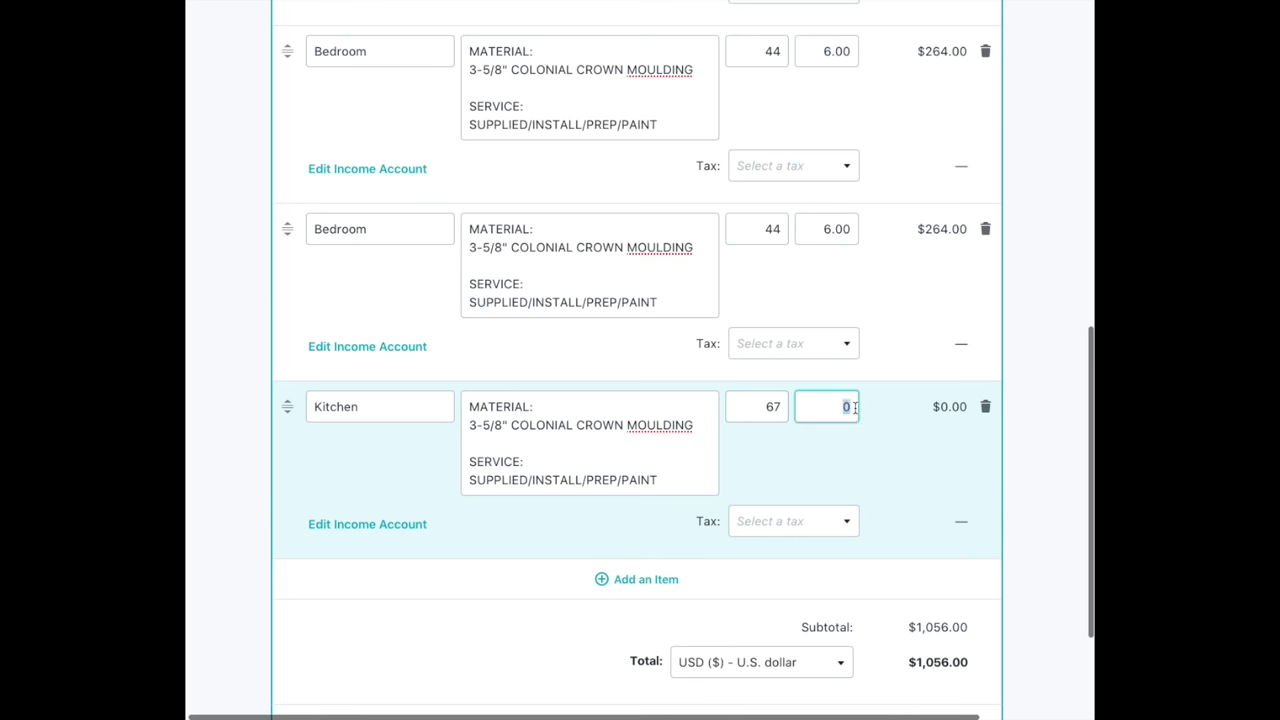
text(6)
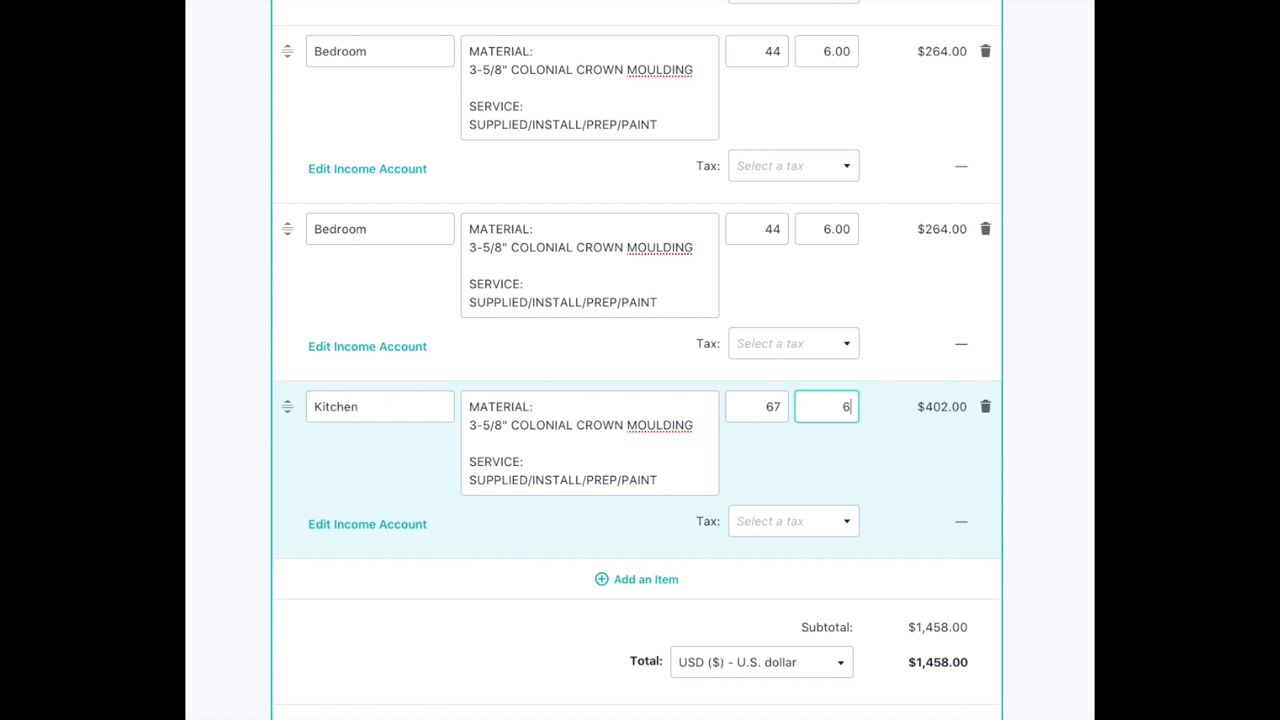
click(791, 450)
scroll(659, 462, down, 2)
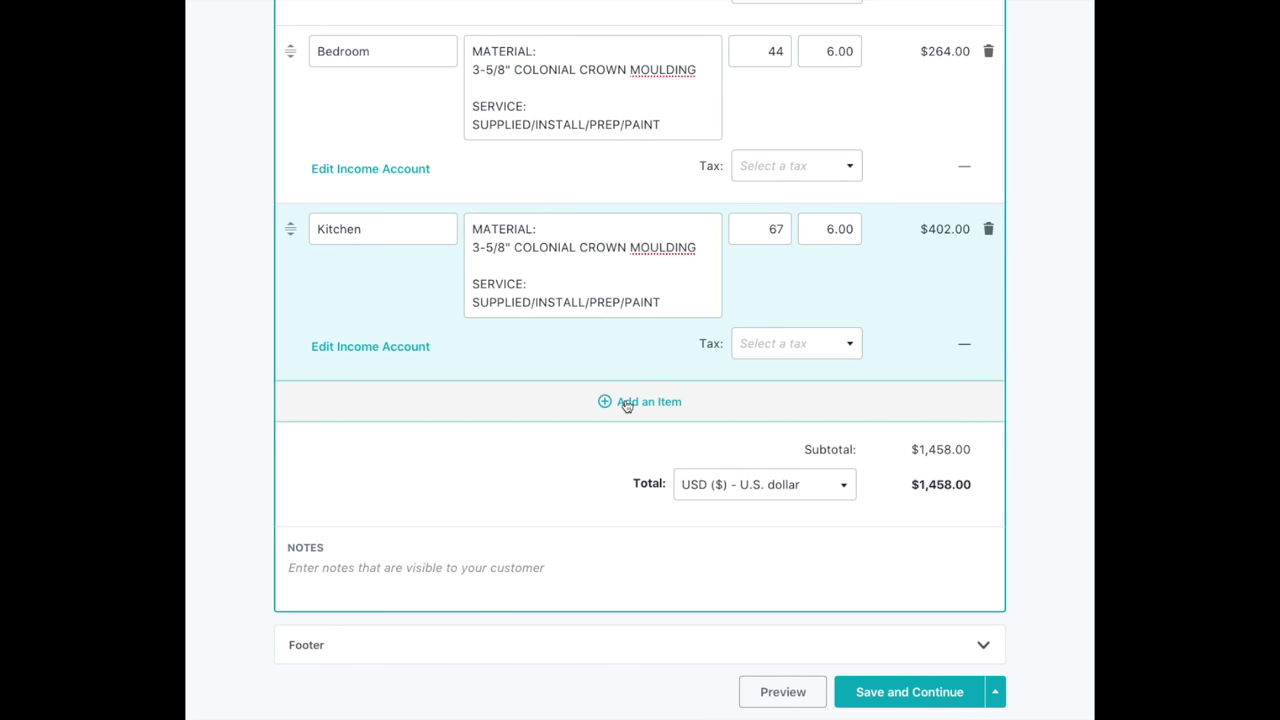
Create a custom Living Room line and paste in the crown moulding description.
click(626, 403)
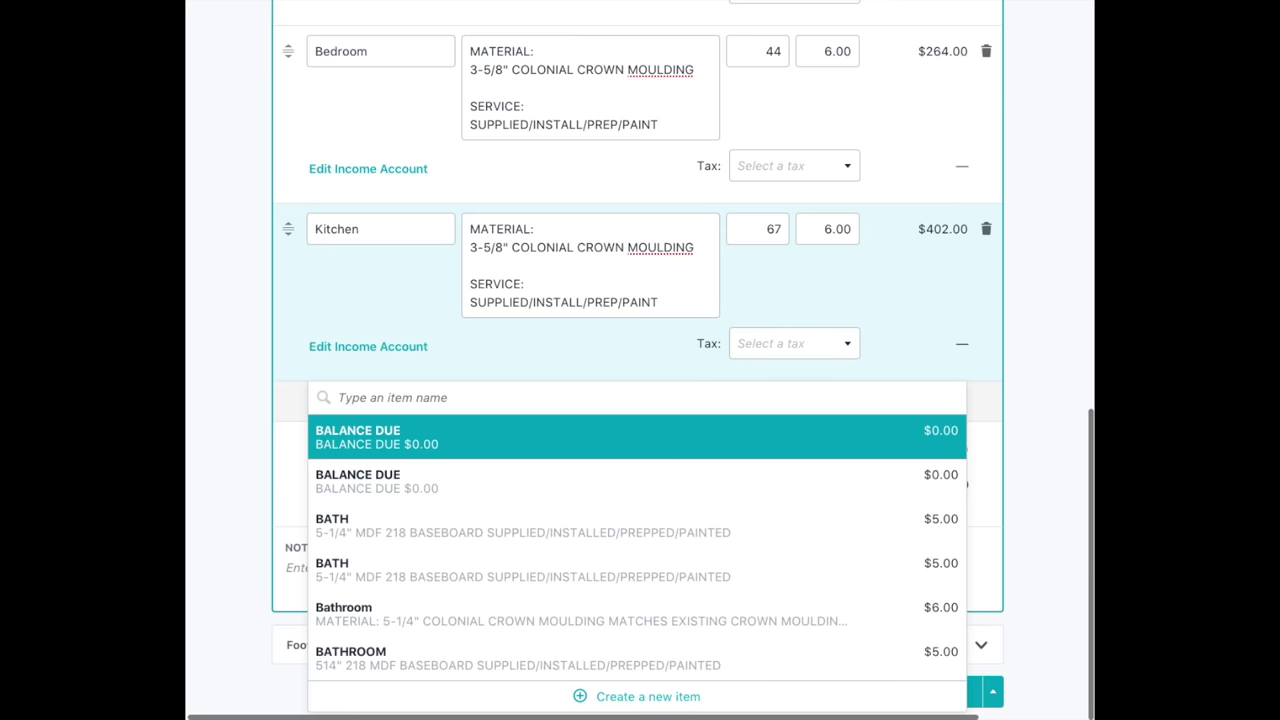
text(L)
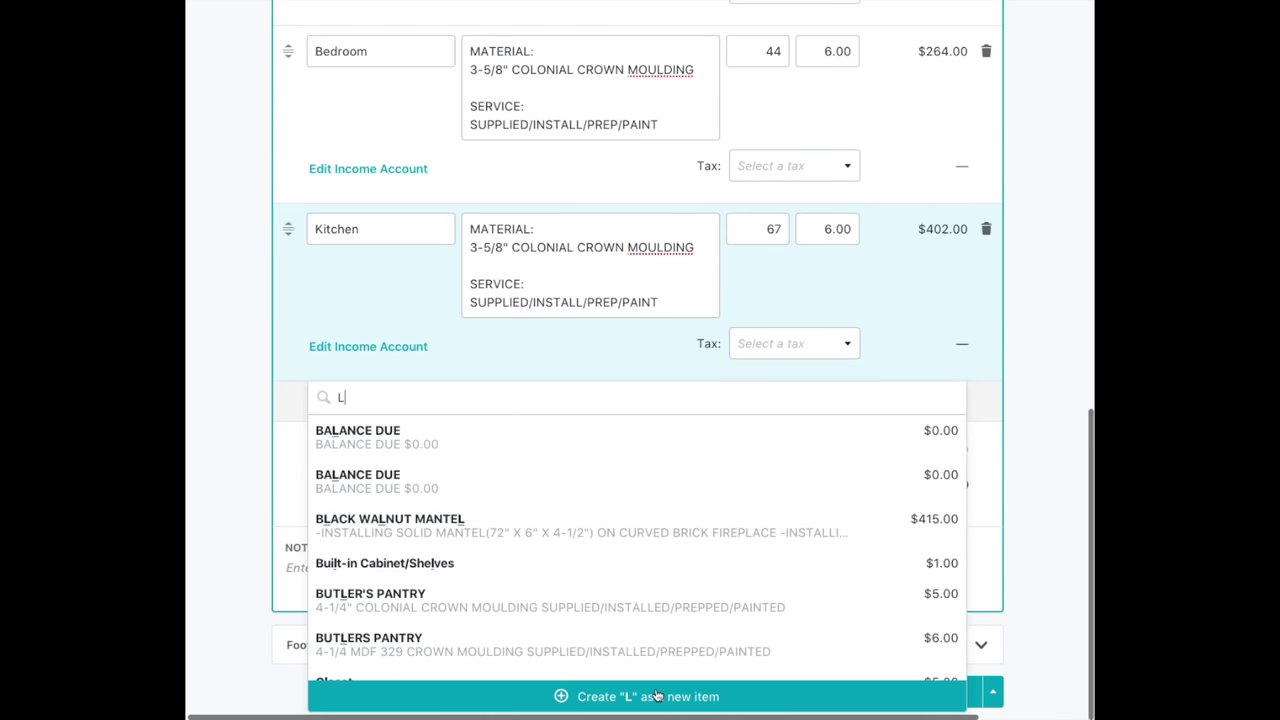
key(BackSpace)
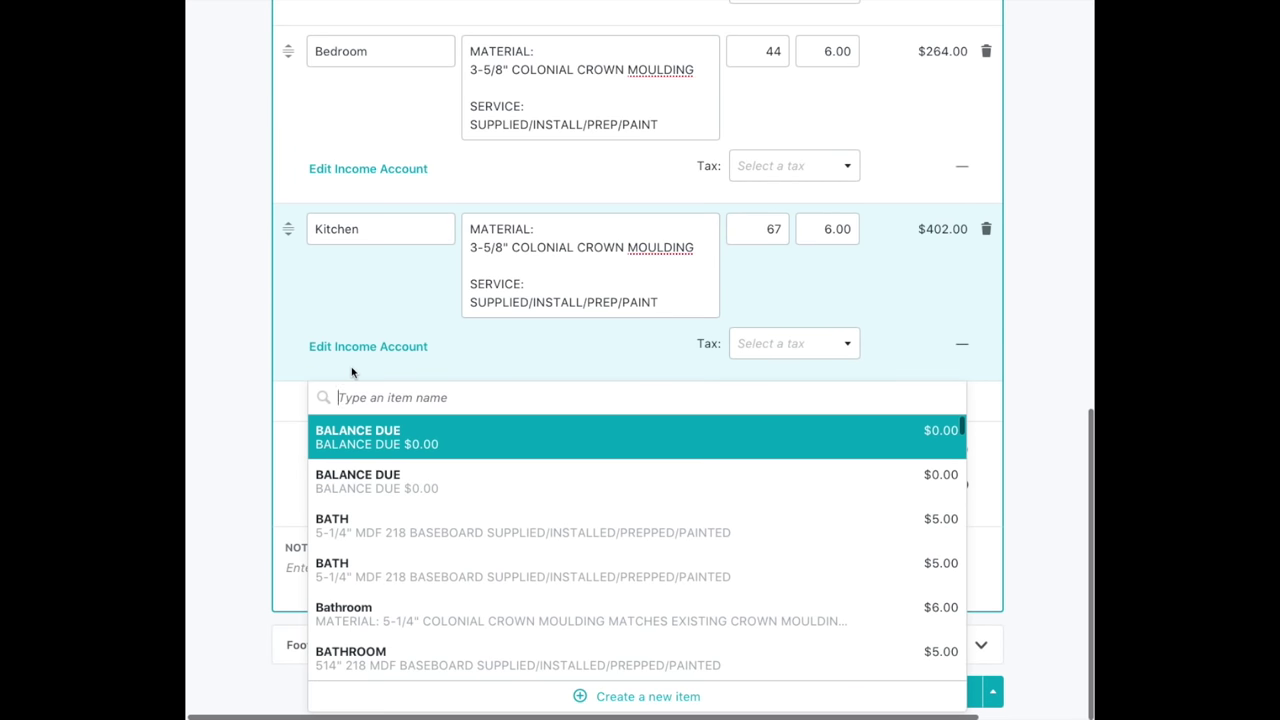
click(637, 696)
click(384, 405)
text(Living Room)
right_click(607, 408)
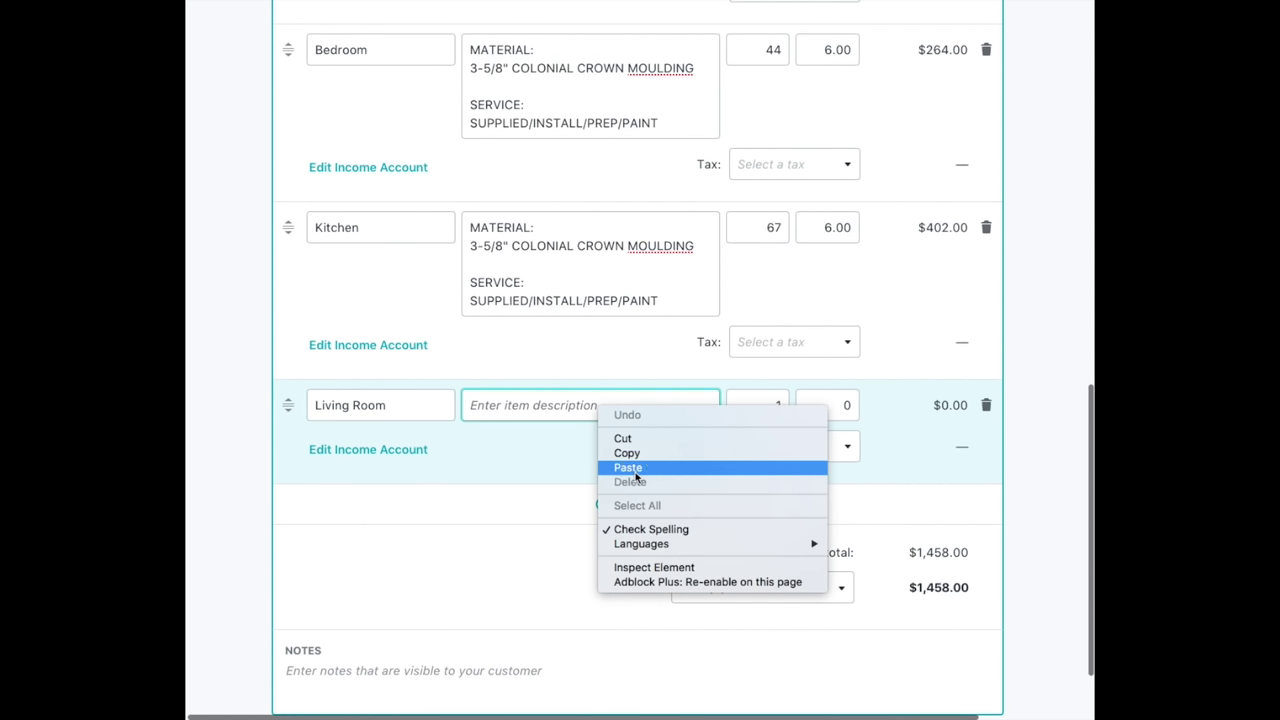
click(628, 467)
Set the Living Room line to quantity 62 at 6.00, fixing a mistaken 62.00 price.
click(757, 405)
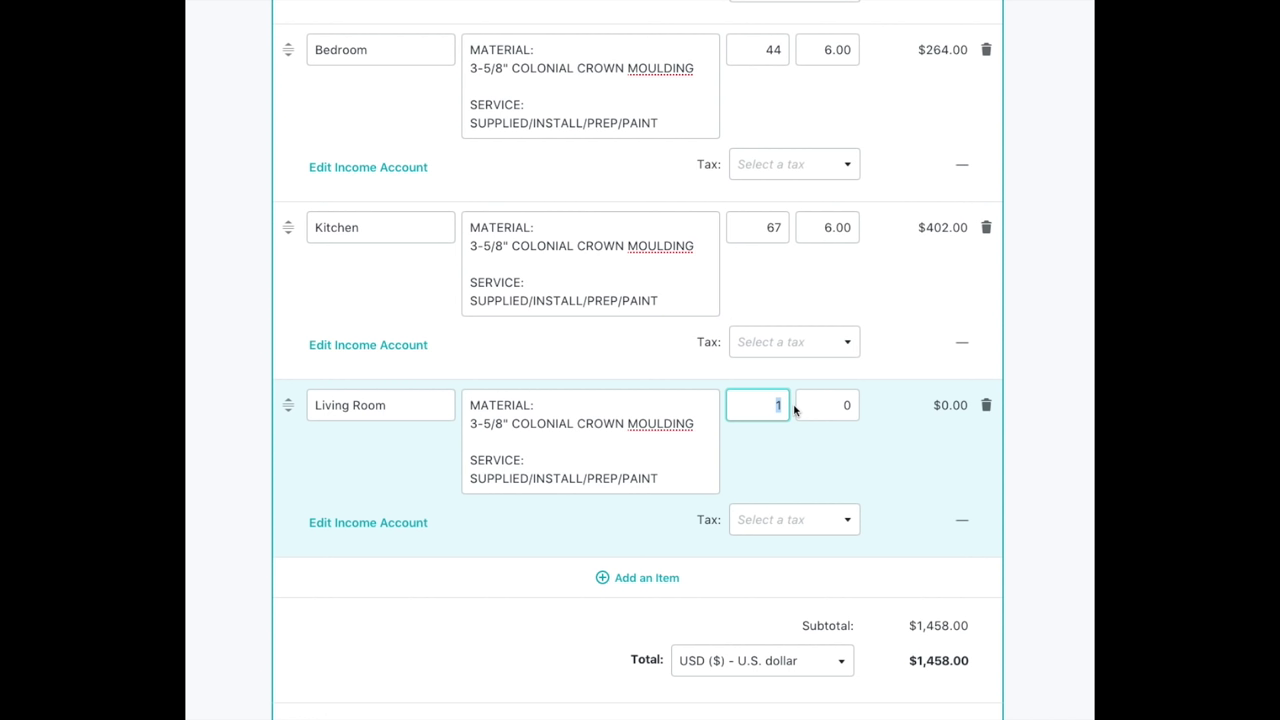
click(845, 405)
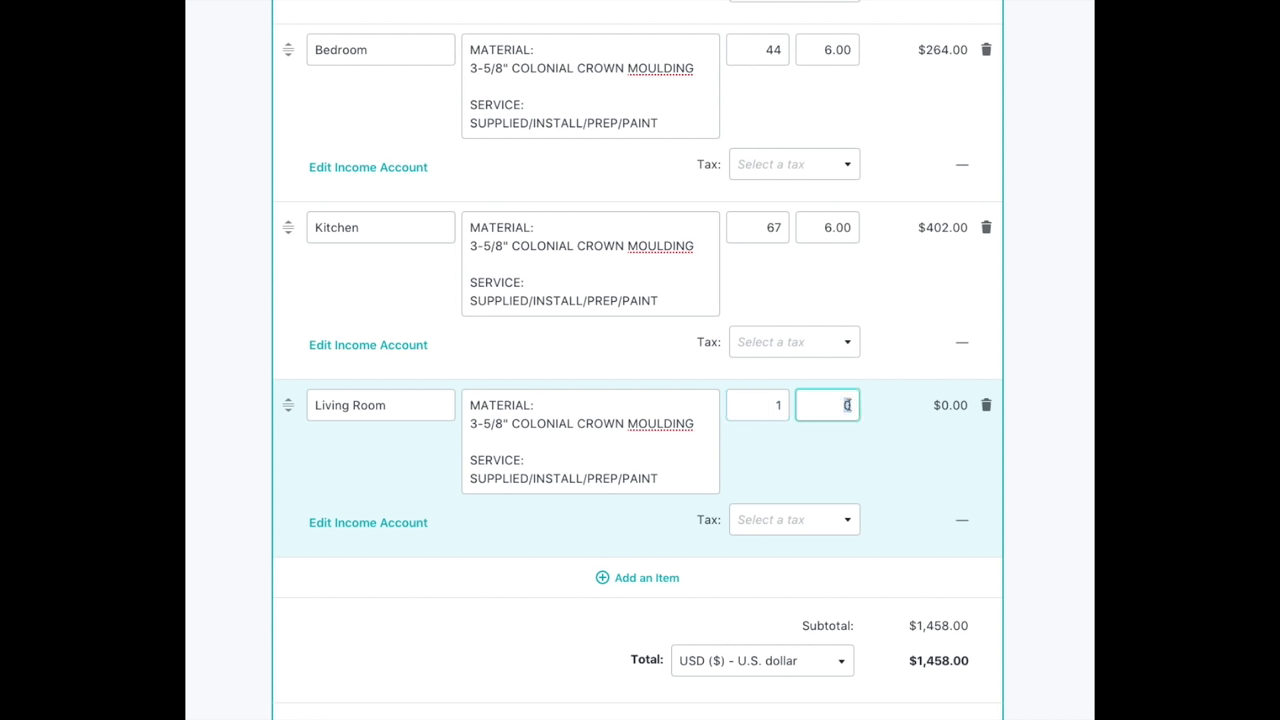
text(62)
click(834, 443)
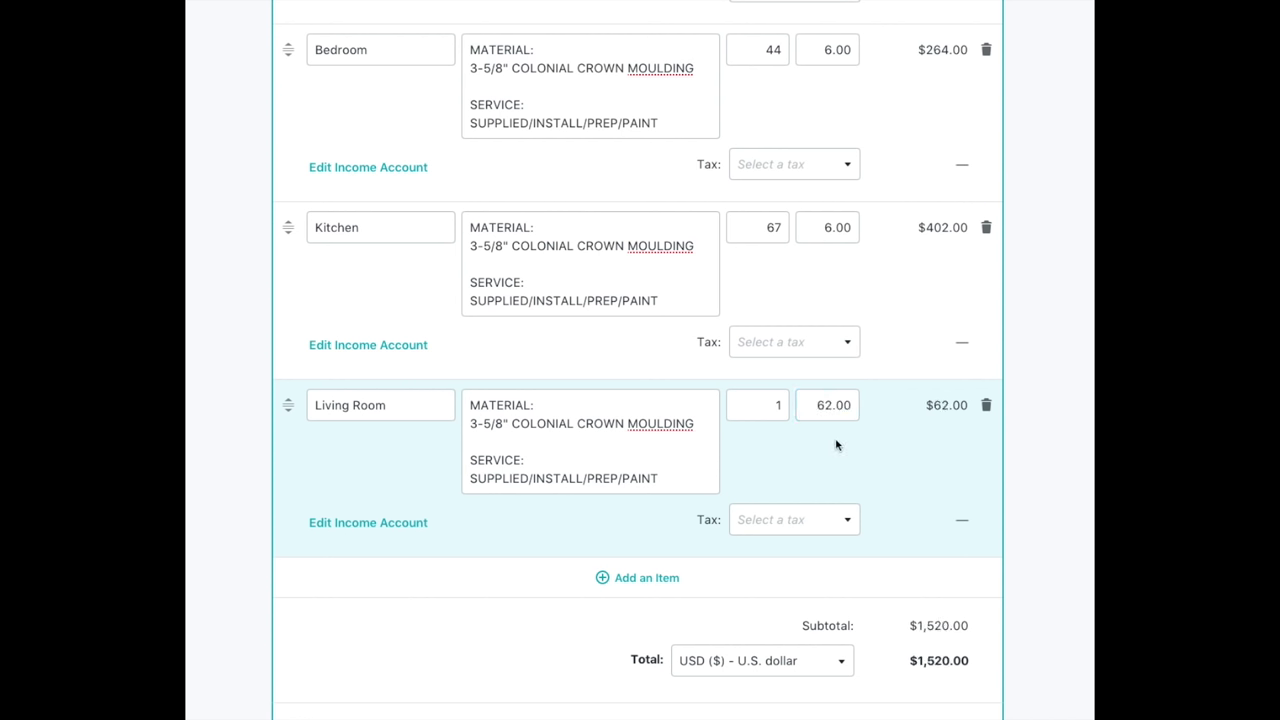
click(846, 405)
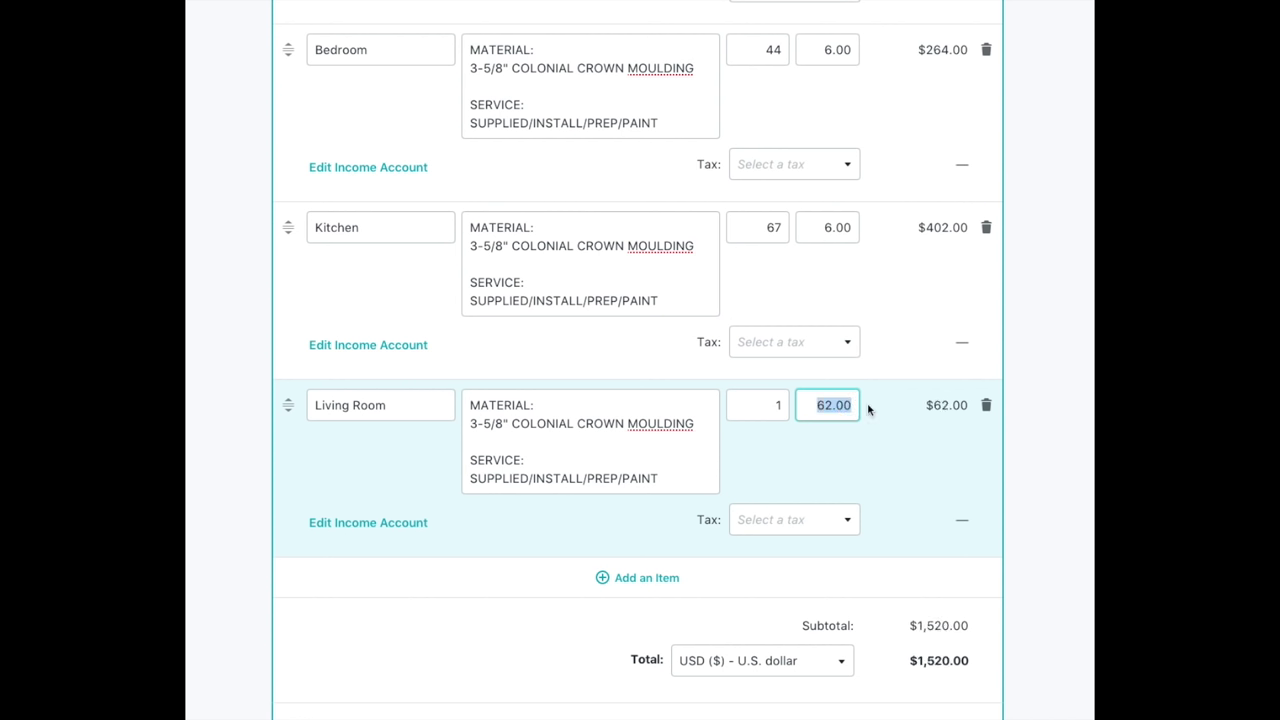
key(BackSpace)
click(778, 405)
text(62)
click(817, 402)
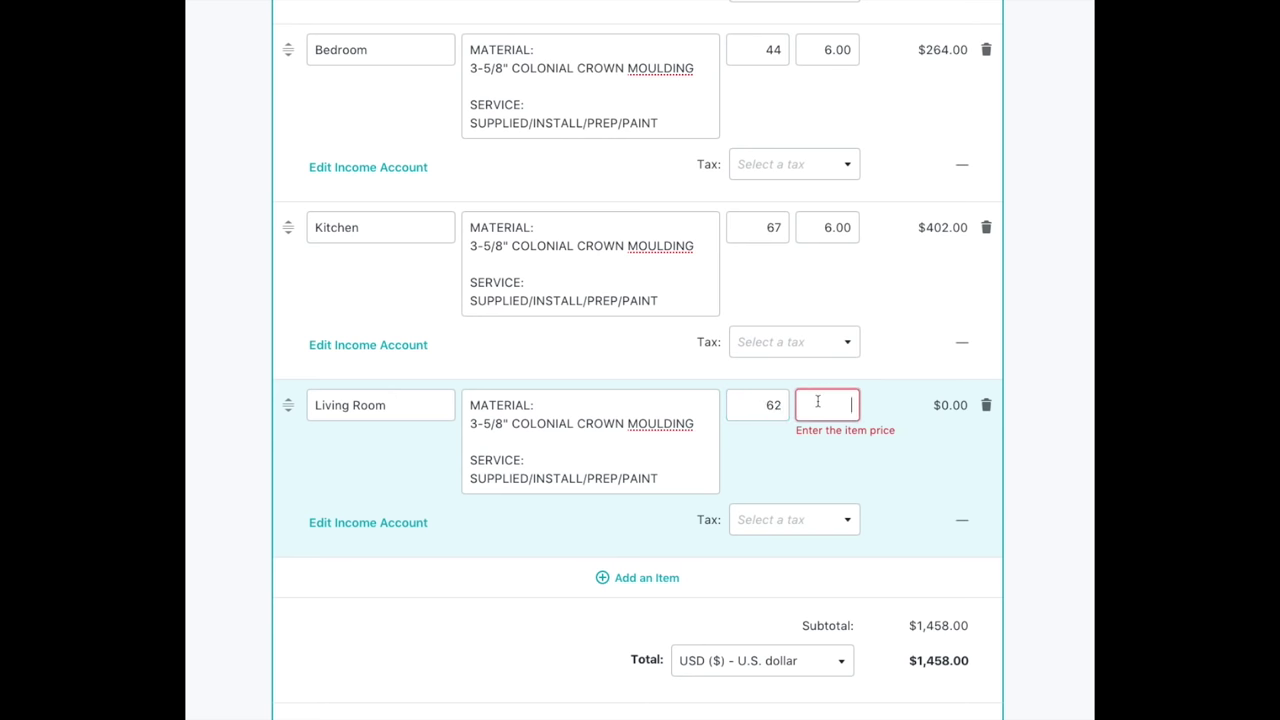
text(6)
click(820, 443)
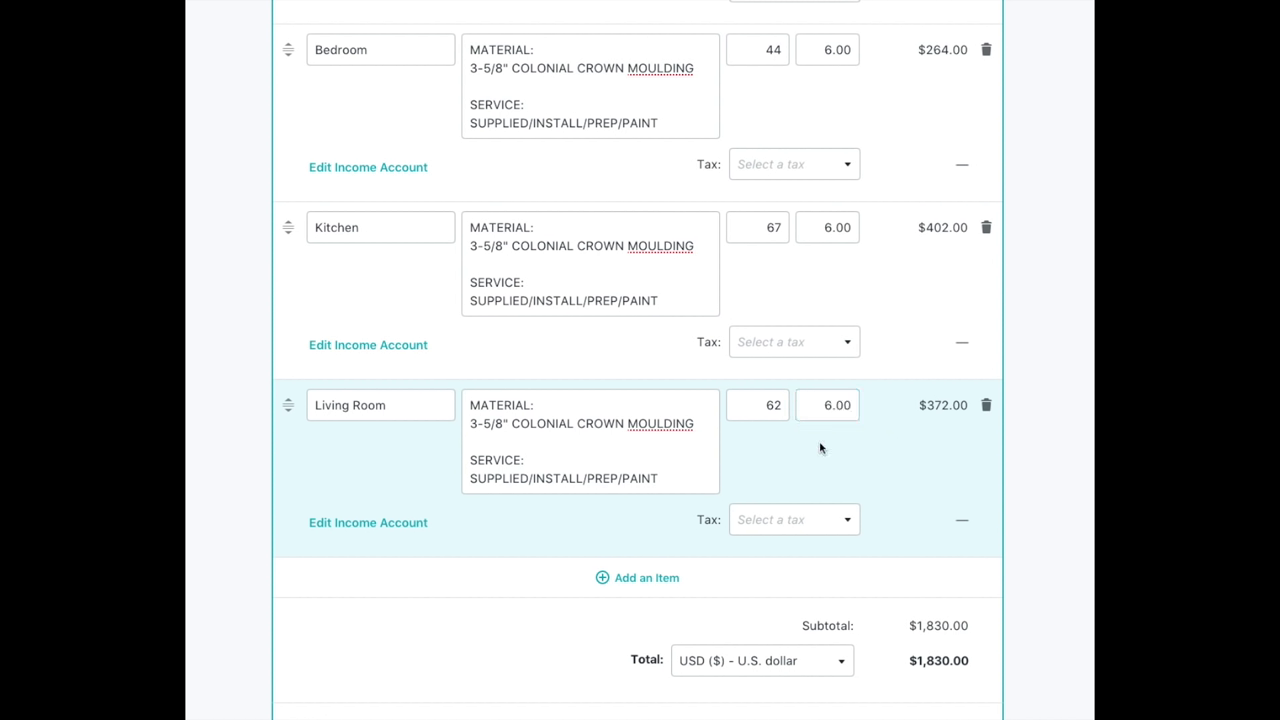
Scroll through the quote to review the lines from Master Bedroom to Living Room.
scroll(820, 448, down, 3)
scroll(820, 445, up, 1)
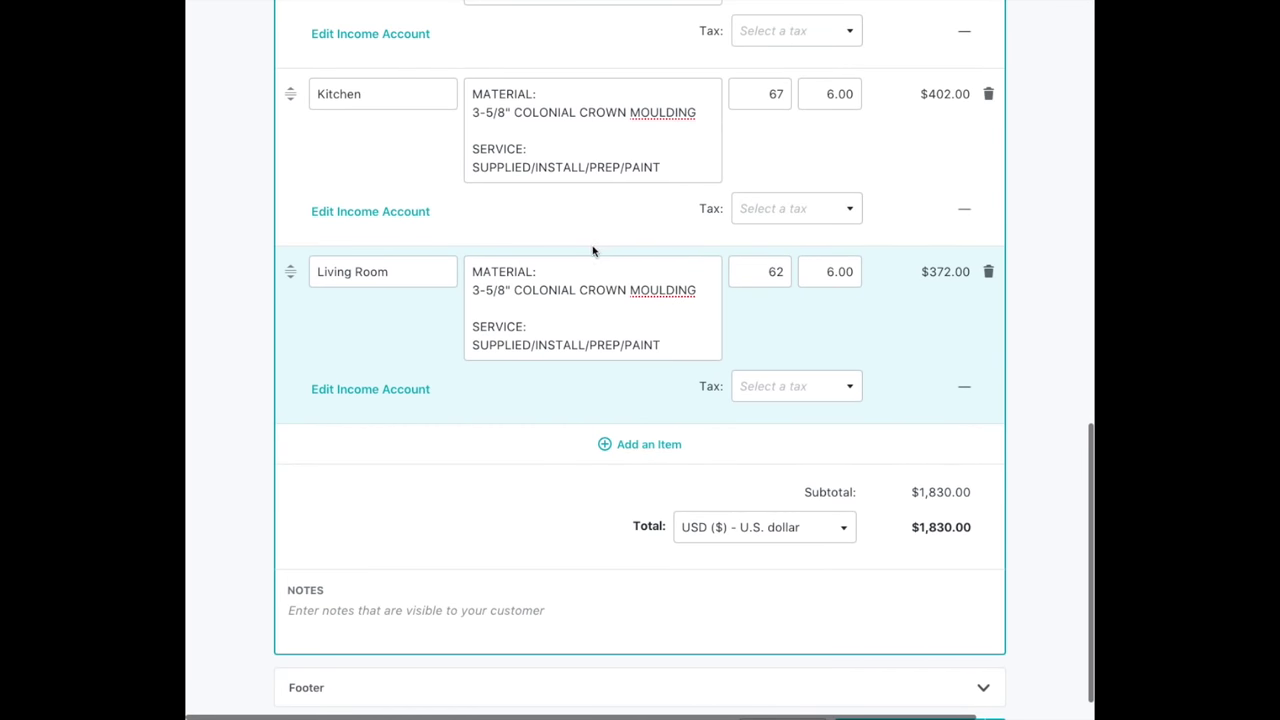
scroll(592, 252, up, 8)
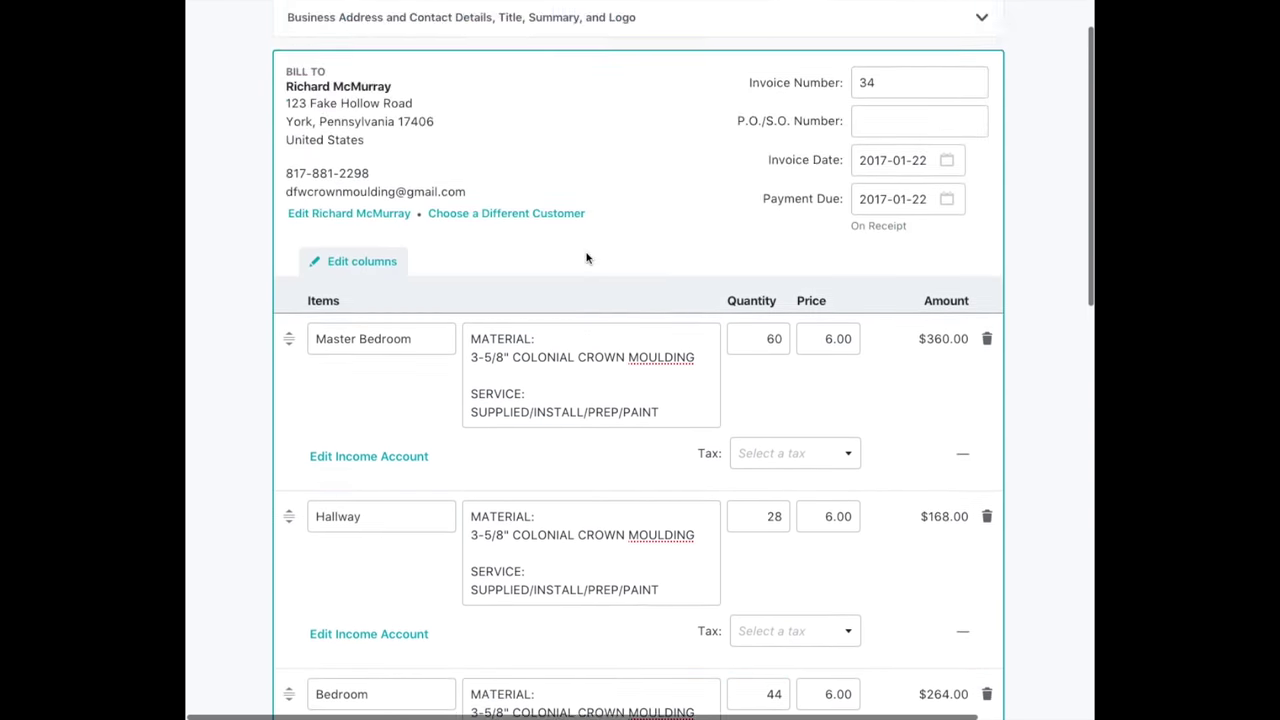
scroll(587, 255, down, 2)
mouse_move(315, 190)
mouse_down()
mouse_move(464, 193)
mouse_move(606, 277)
mouse_up()
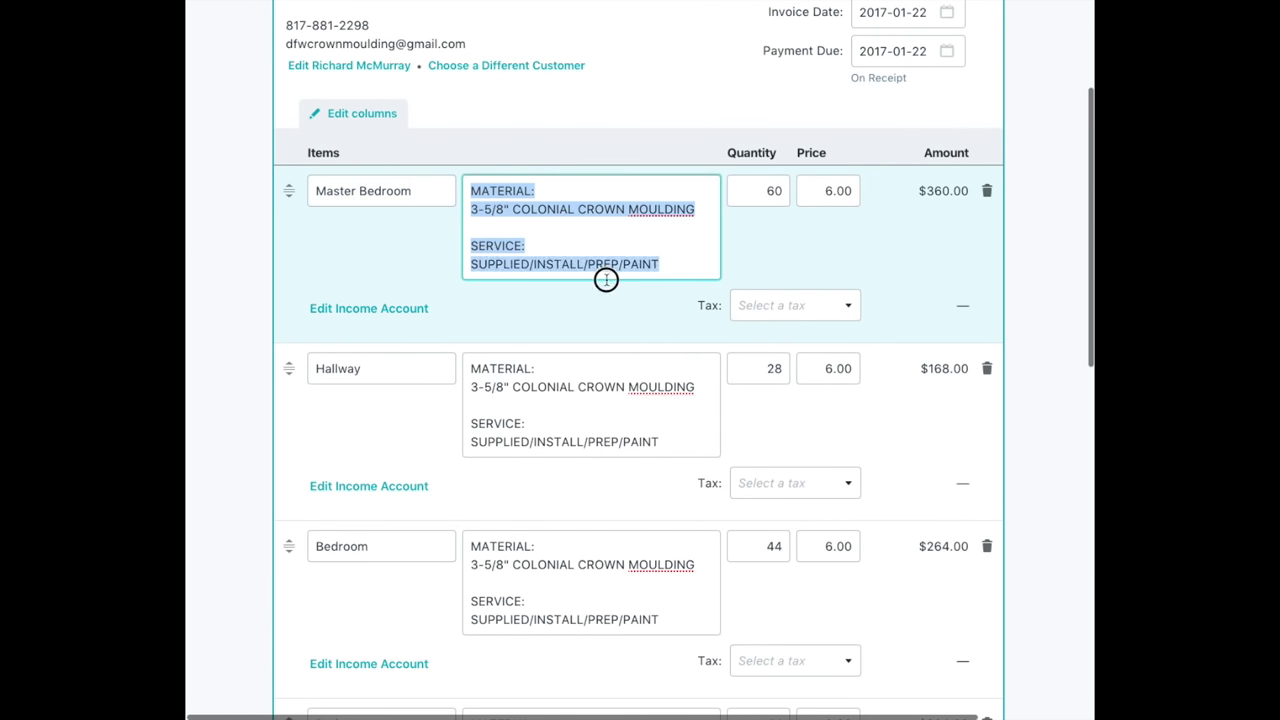
click(660, 264)
scroll(392, 351, down, 10)
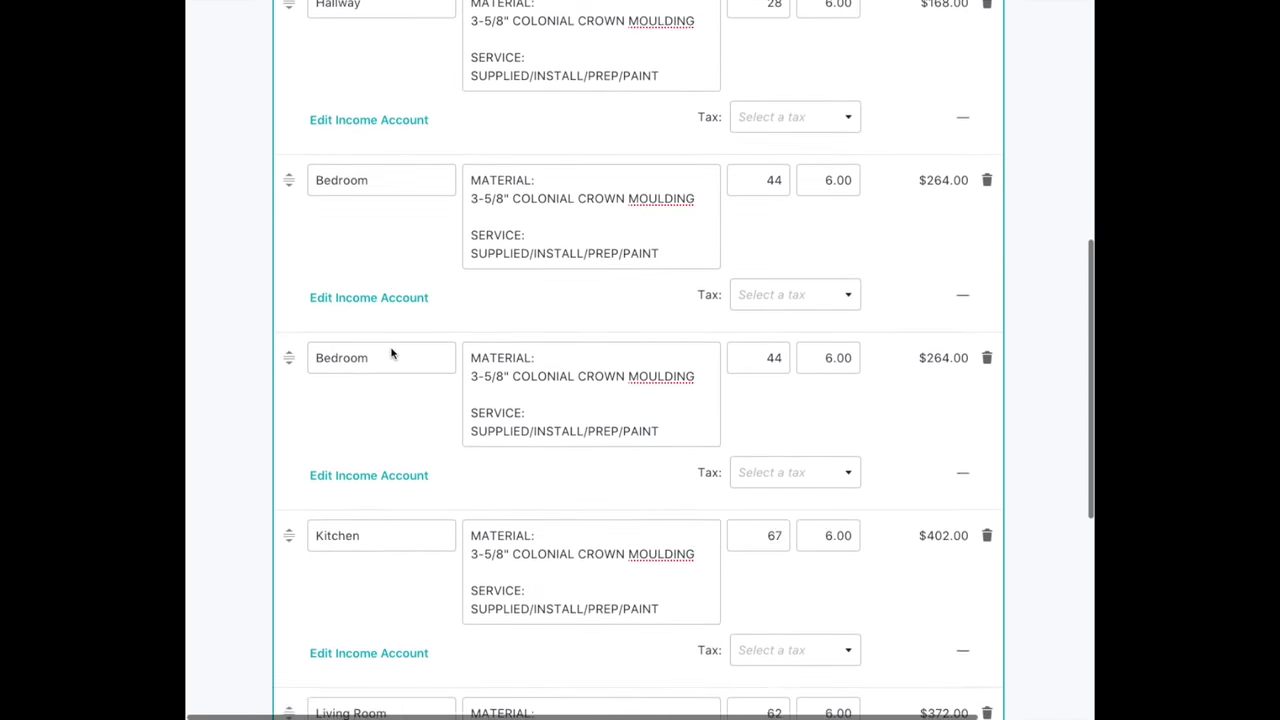
scroll(392, 354, up, 10)
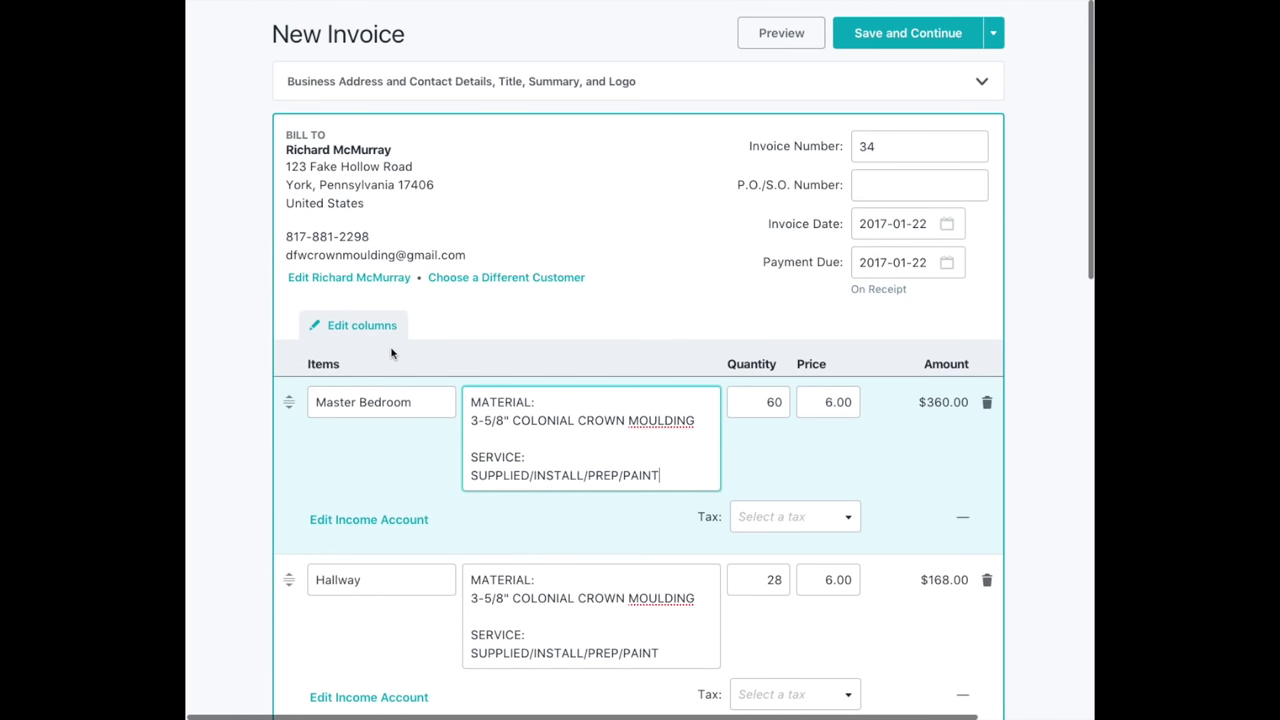
click(787, 46)
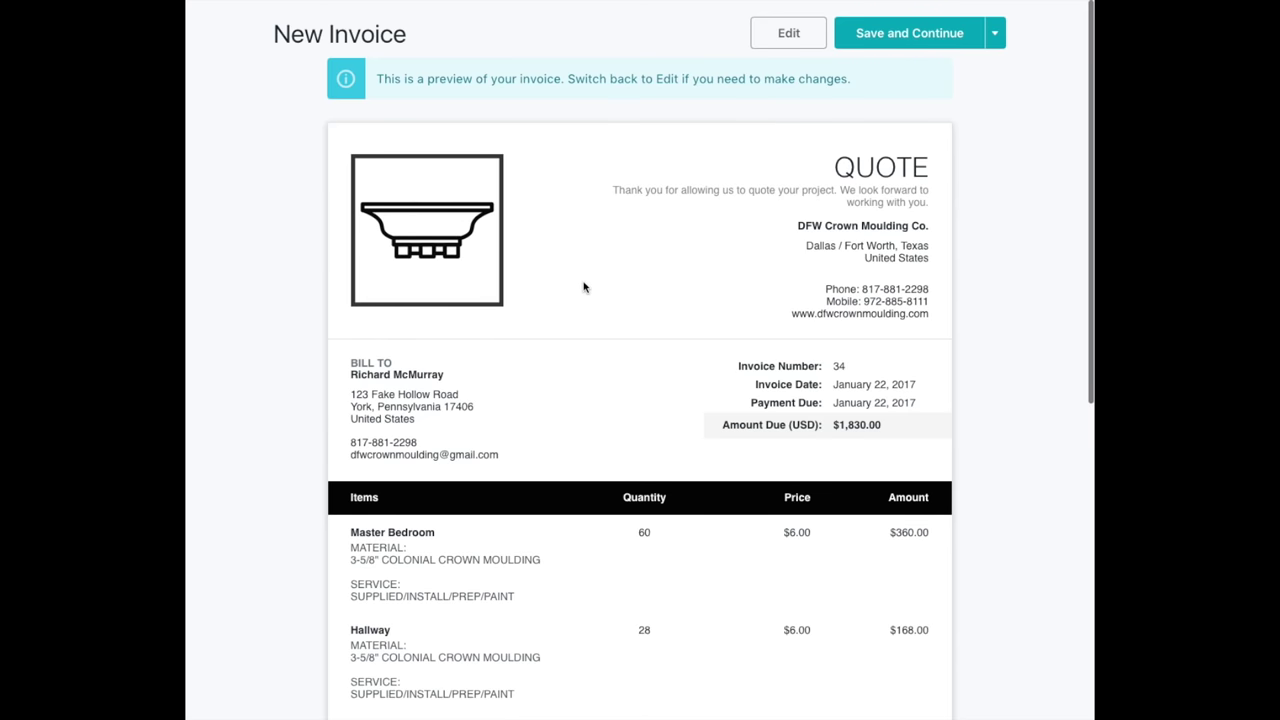
drag(828, 168, 920, 163)
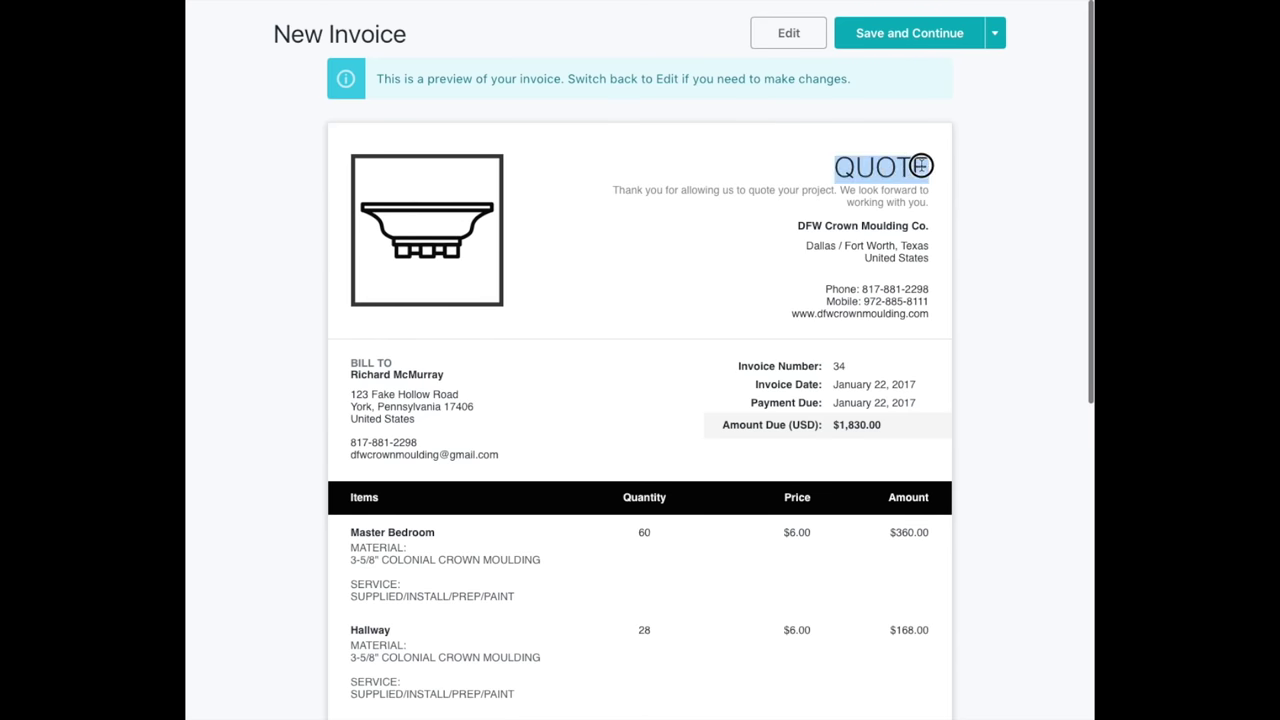
drag(623, 190, 931, 203)
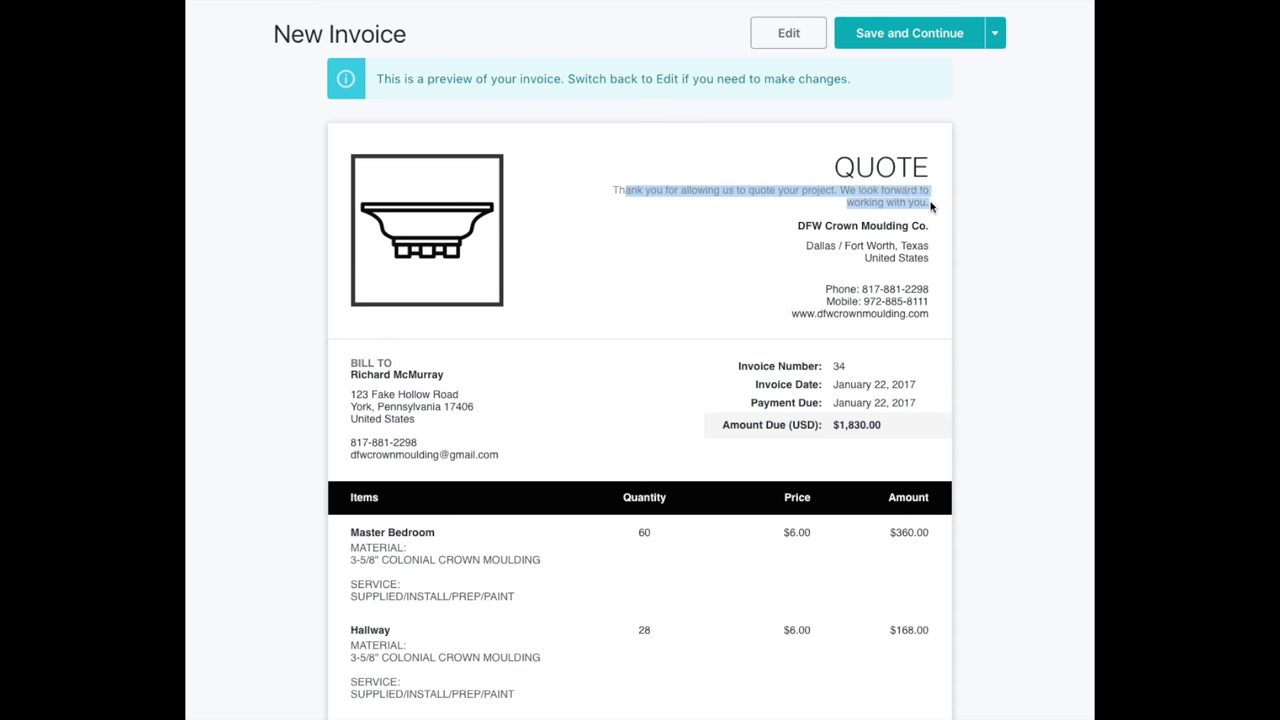
drag(800, 226, 934, 260)
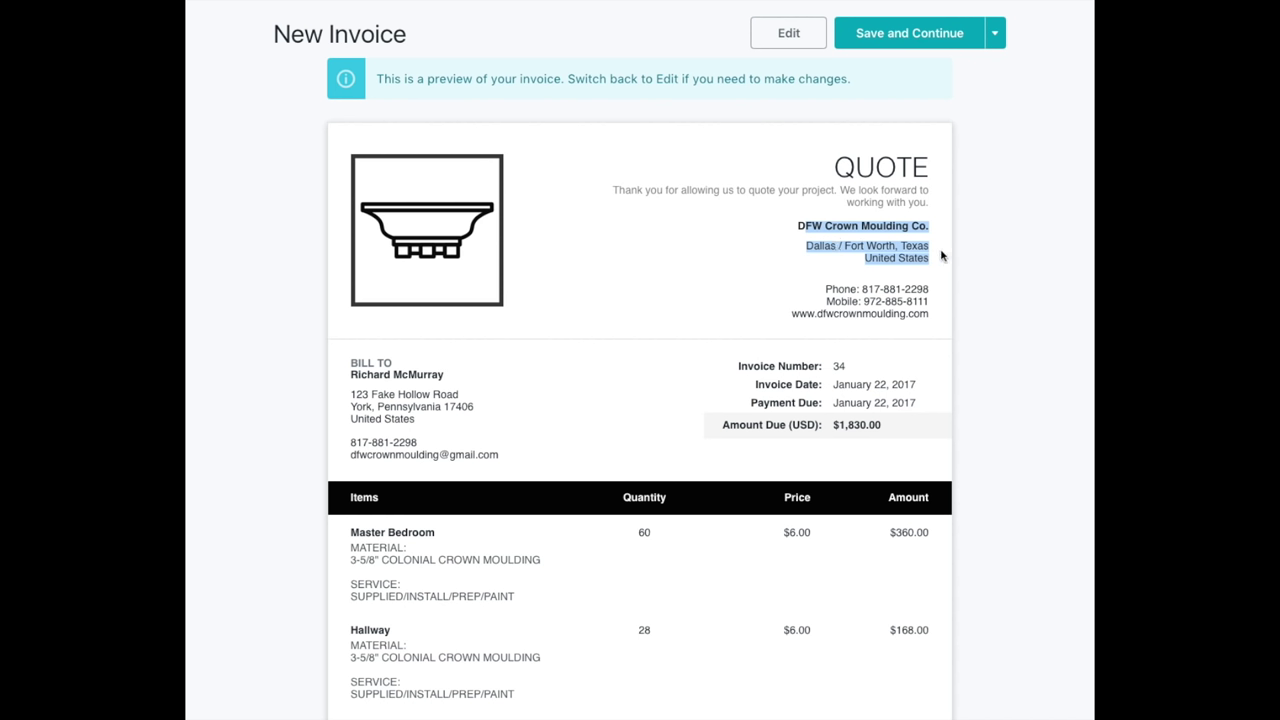
click(682, 222)
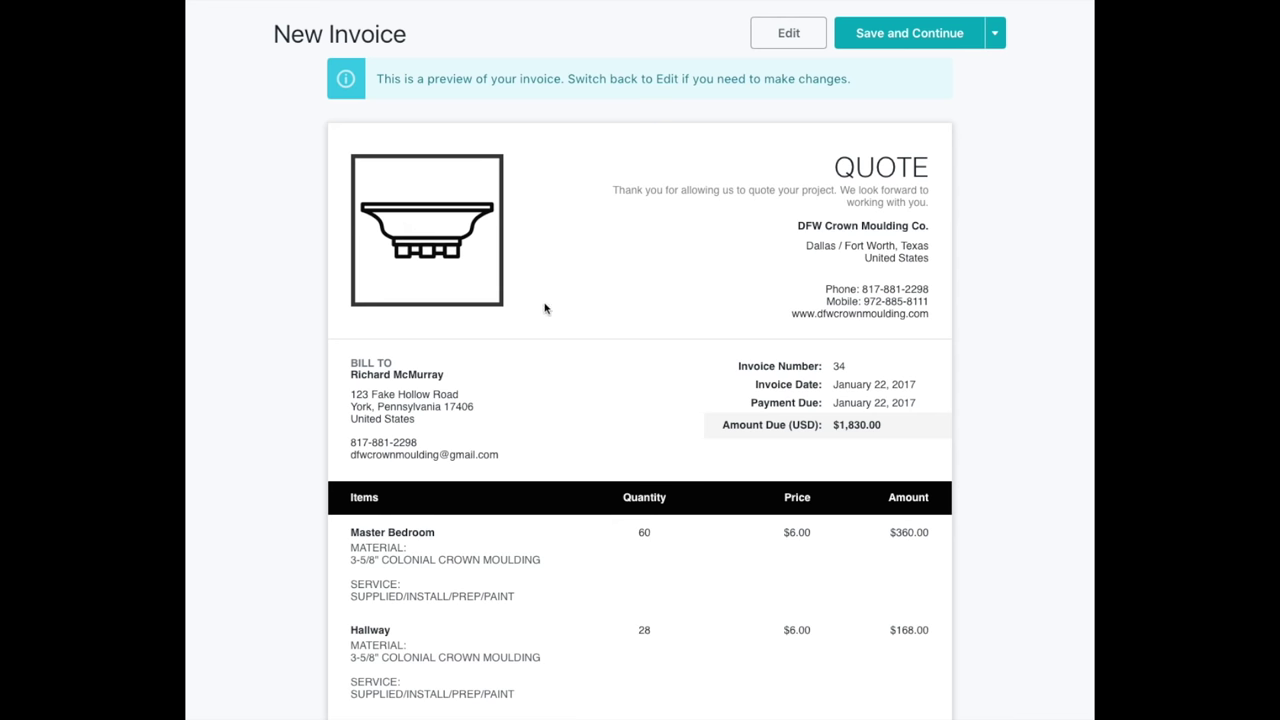
scroll(546, 309, down, 2)
scroll(546, 309, up, 2)
scroll(489, 234, down, 1)
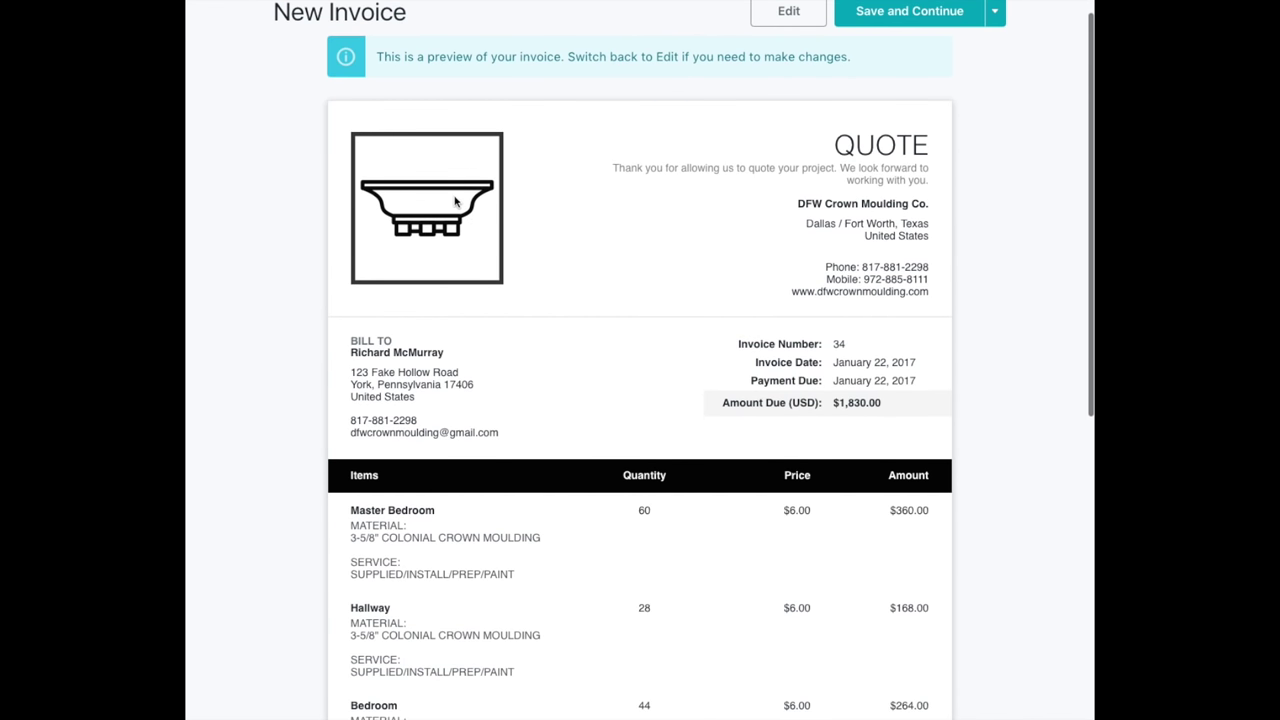
scroll(535, 277, down, 3)
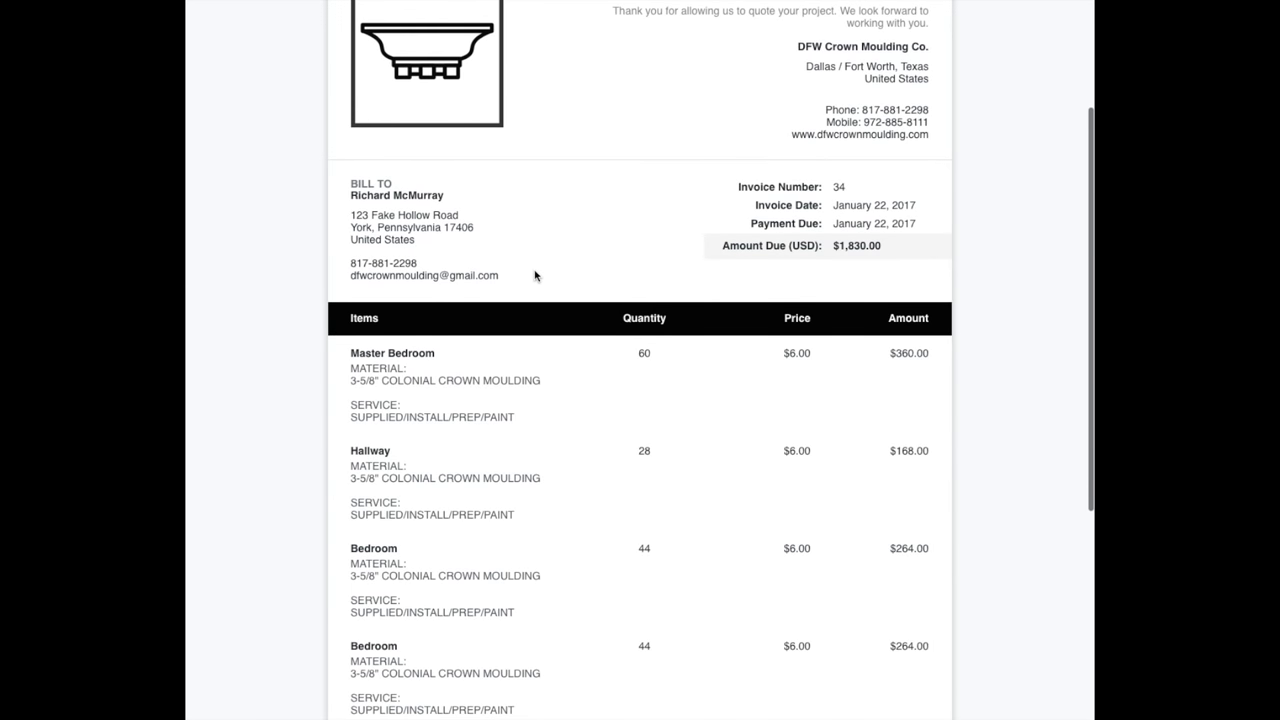
scroll(535, 276, up, 3)
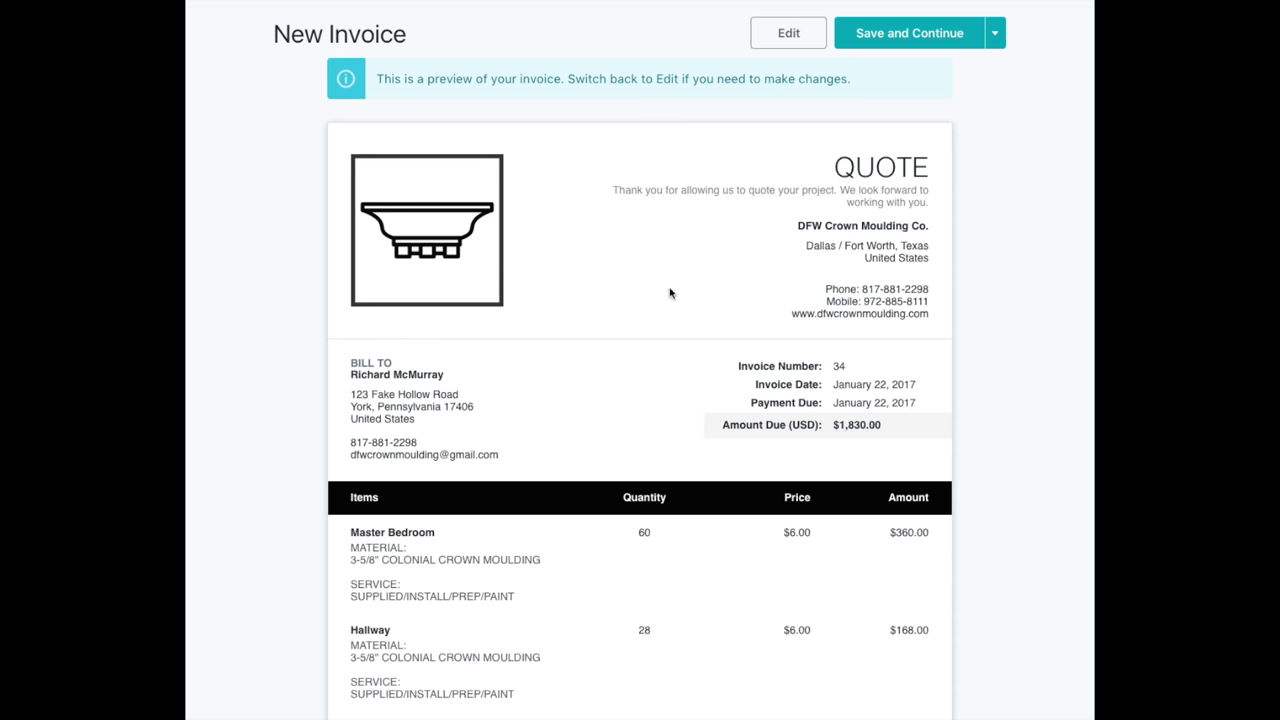
scroll(531, 363, down, 4)
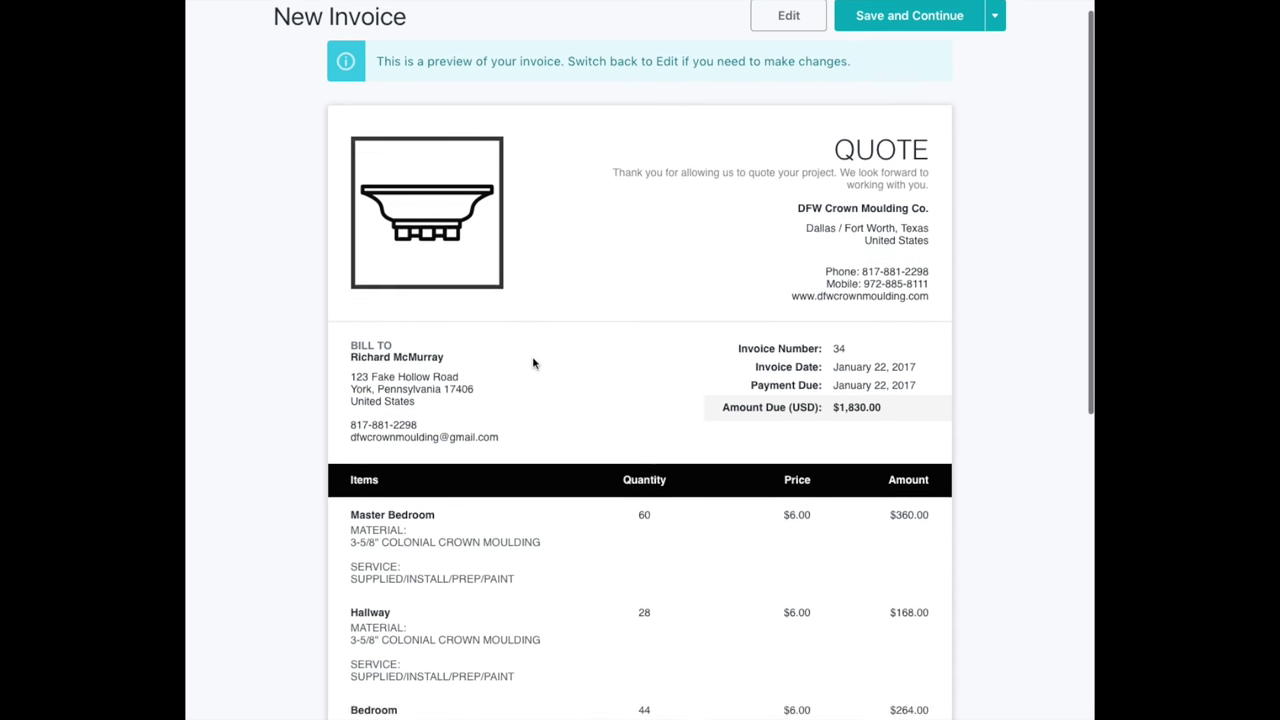
scroll(533, 363, up, 2)
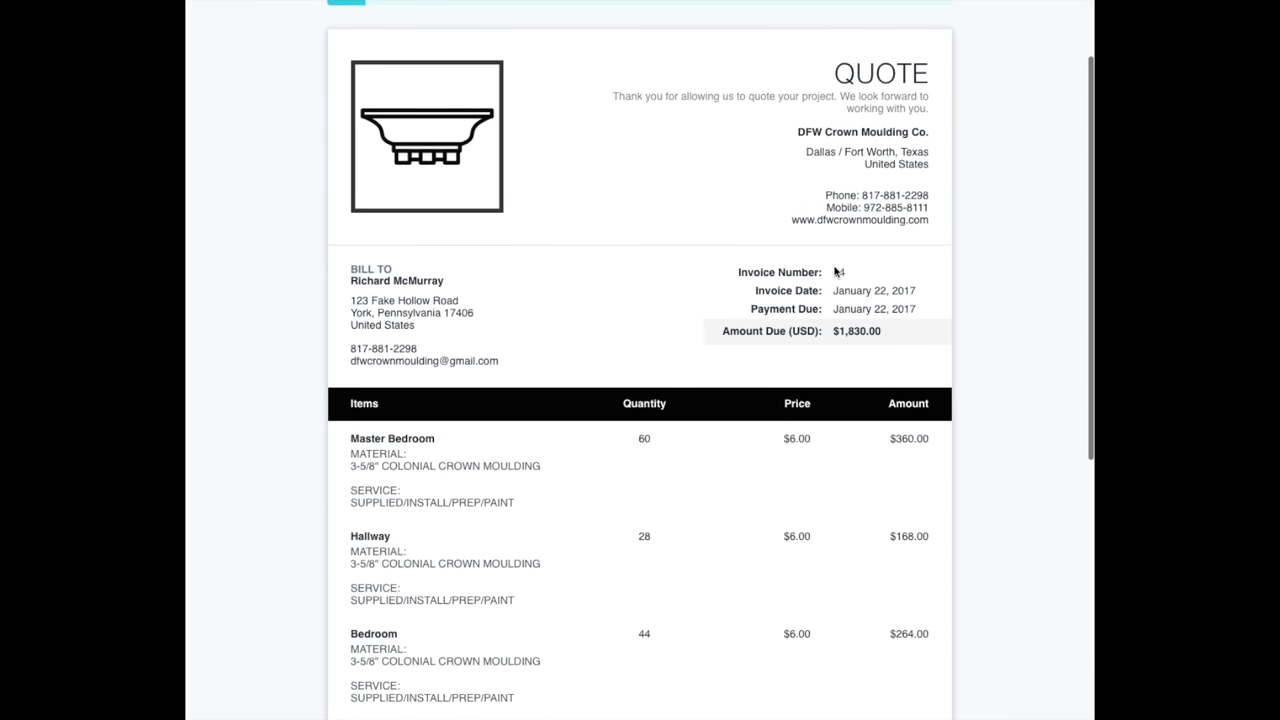
scroll(694, 306, down, 5)
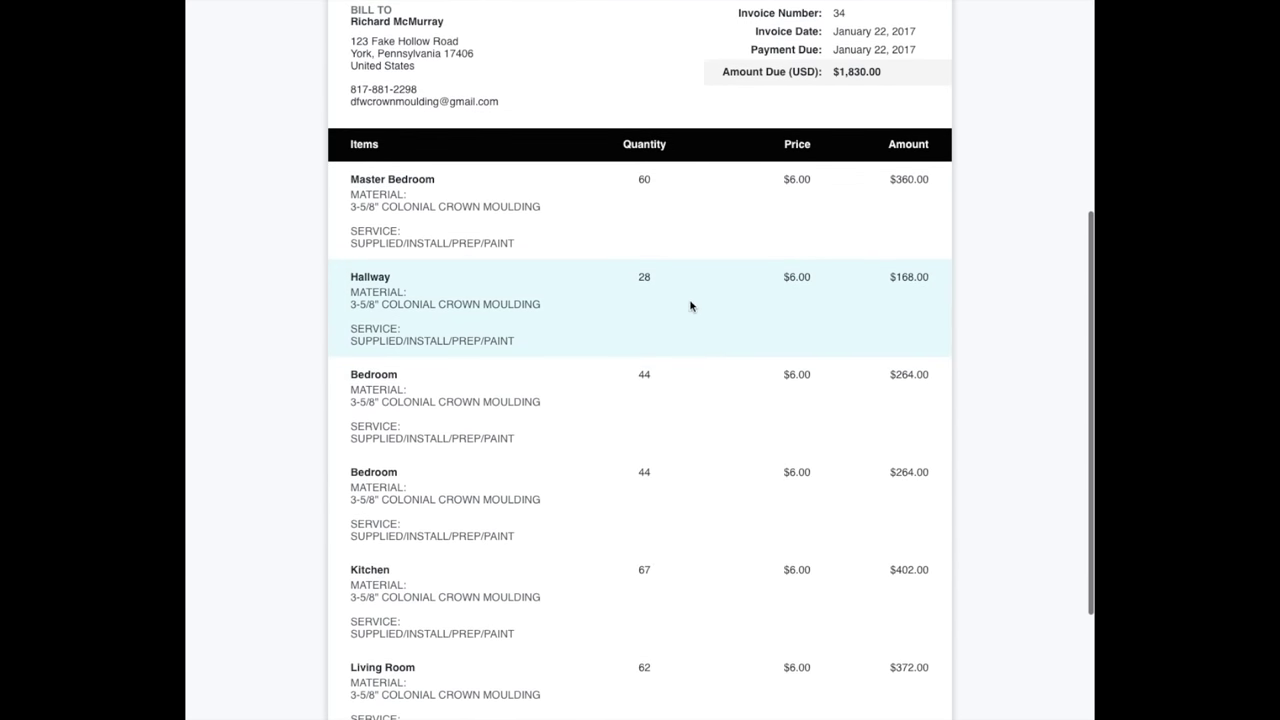
drag(836, 68, 889, 66)
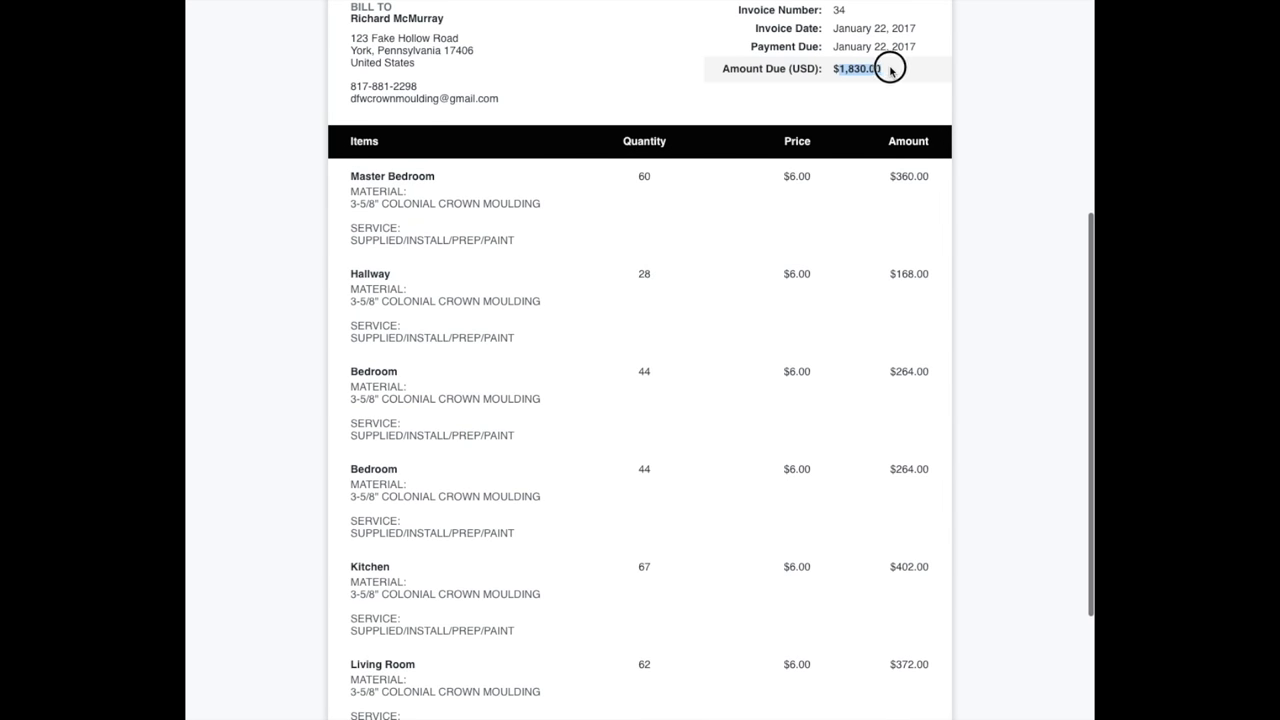
click(729, 103)
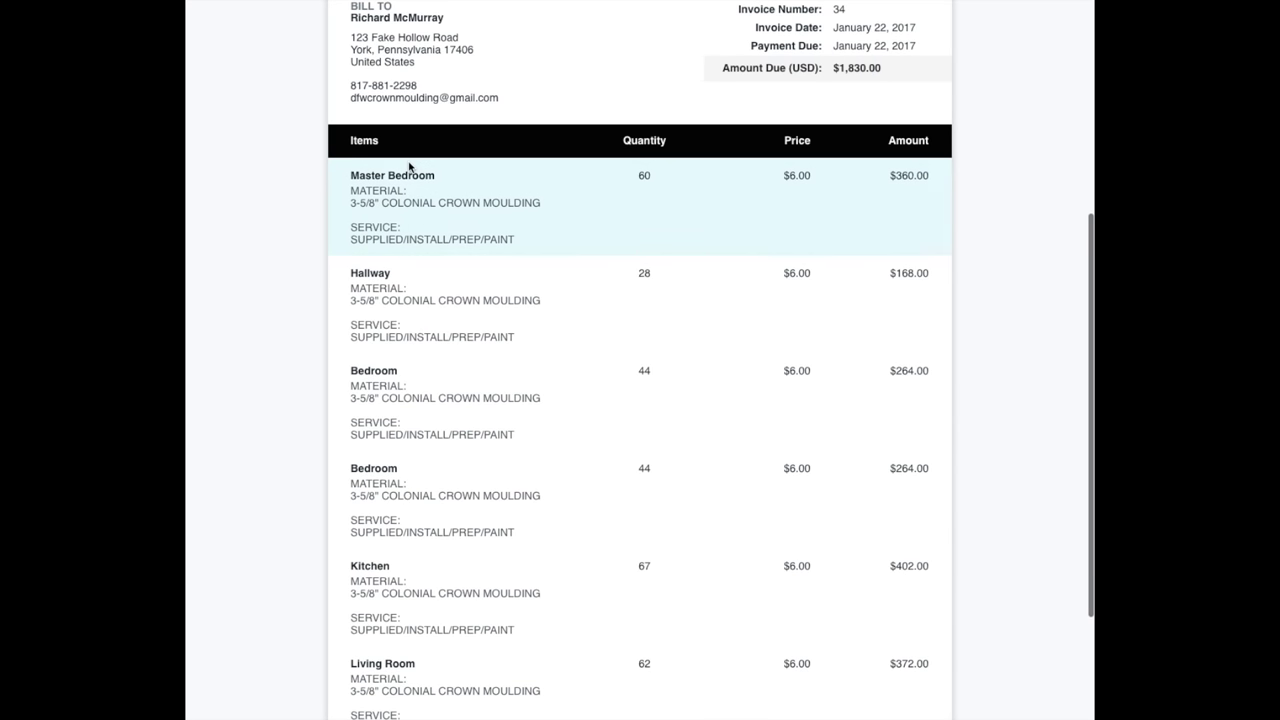
scroll(411, 170, down, 1)
scroll(470, 172, down, 1)
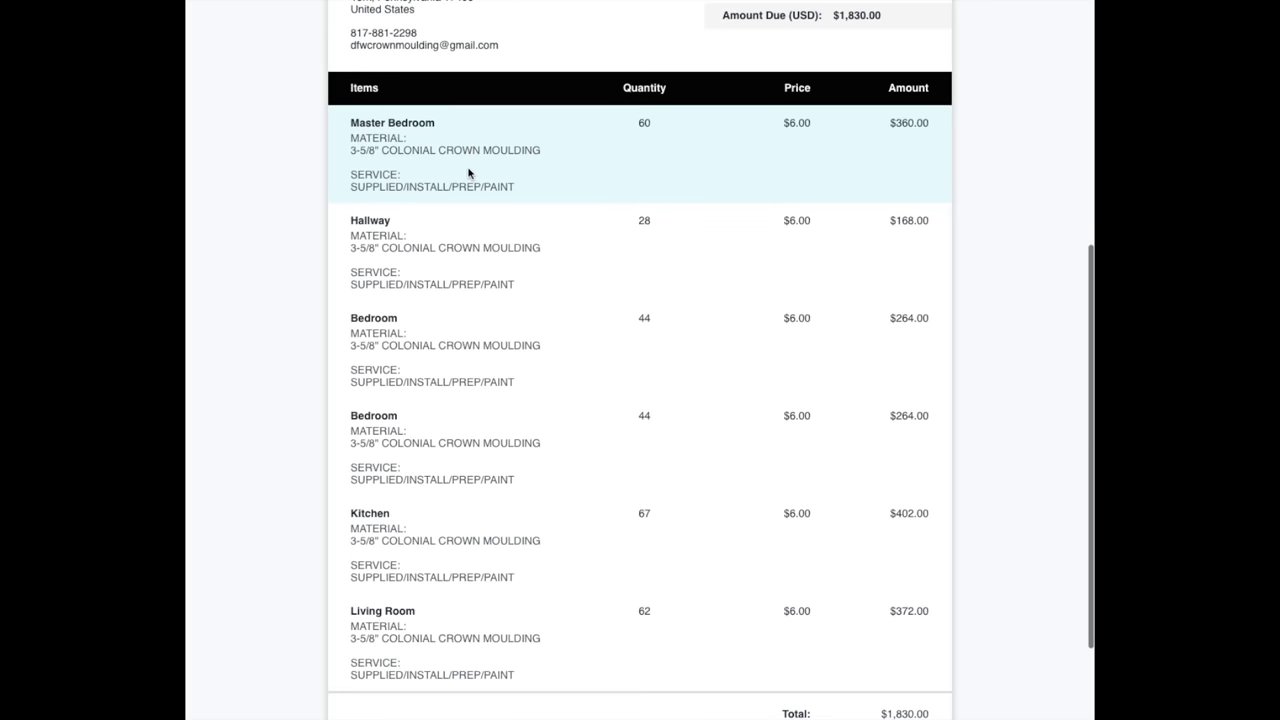
scroll(431, 206, down, 3)
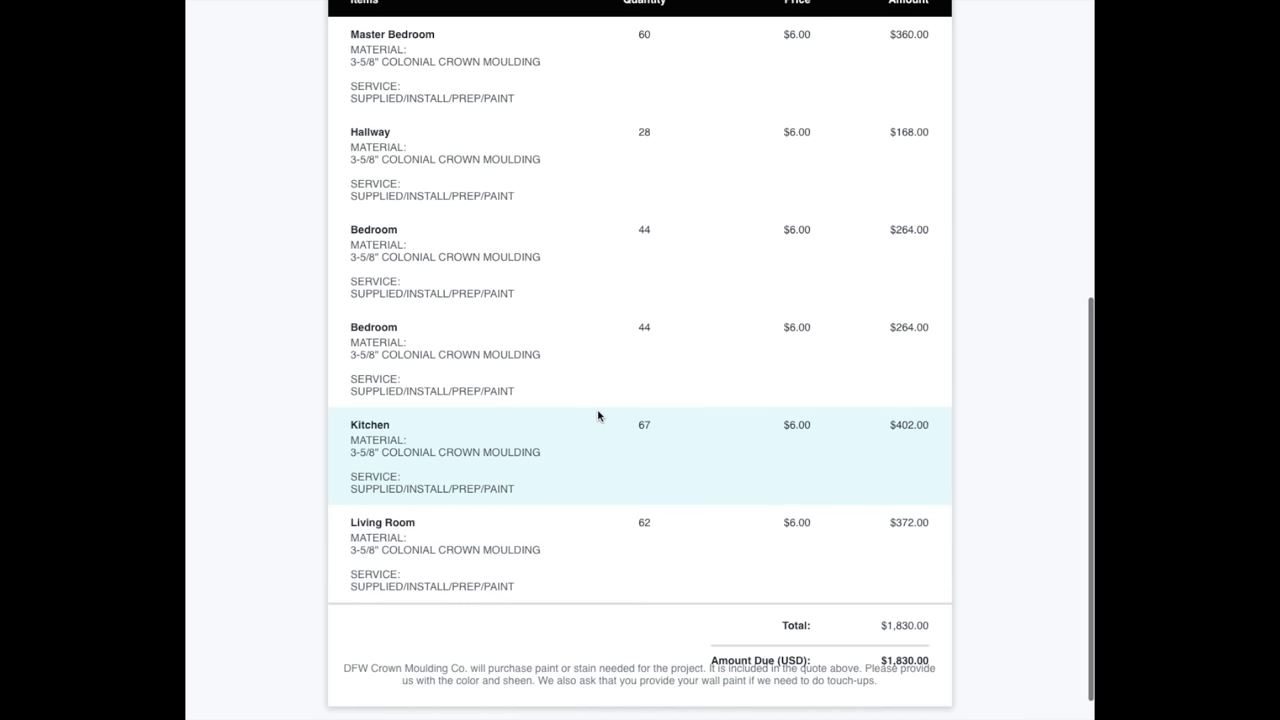
scroll(603, 411, up, 3)
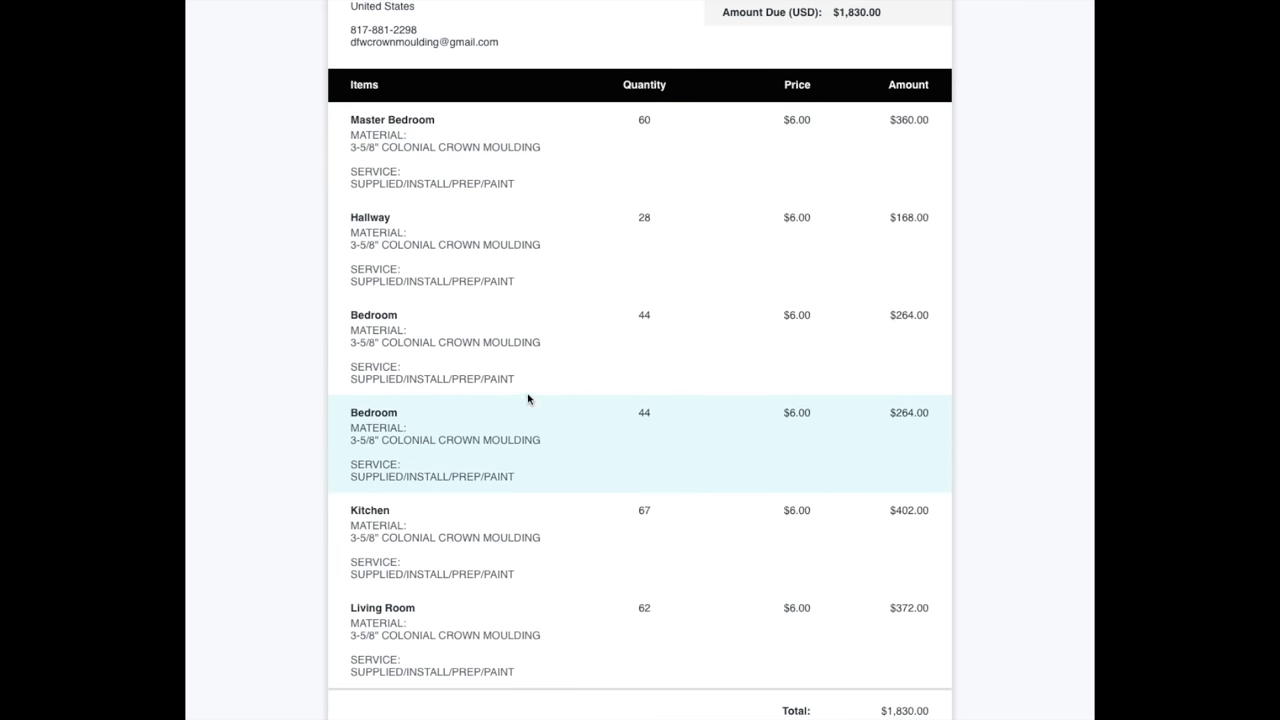
scroll(530, 400, down, 3)
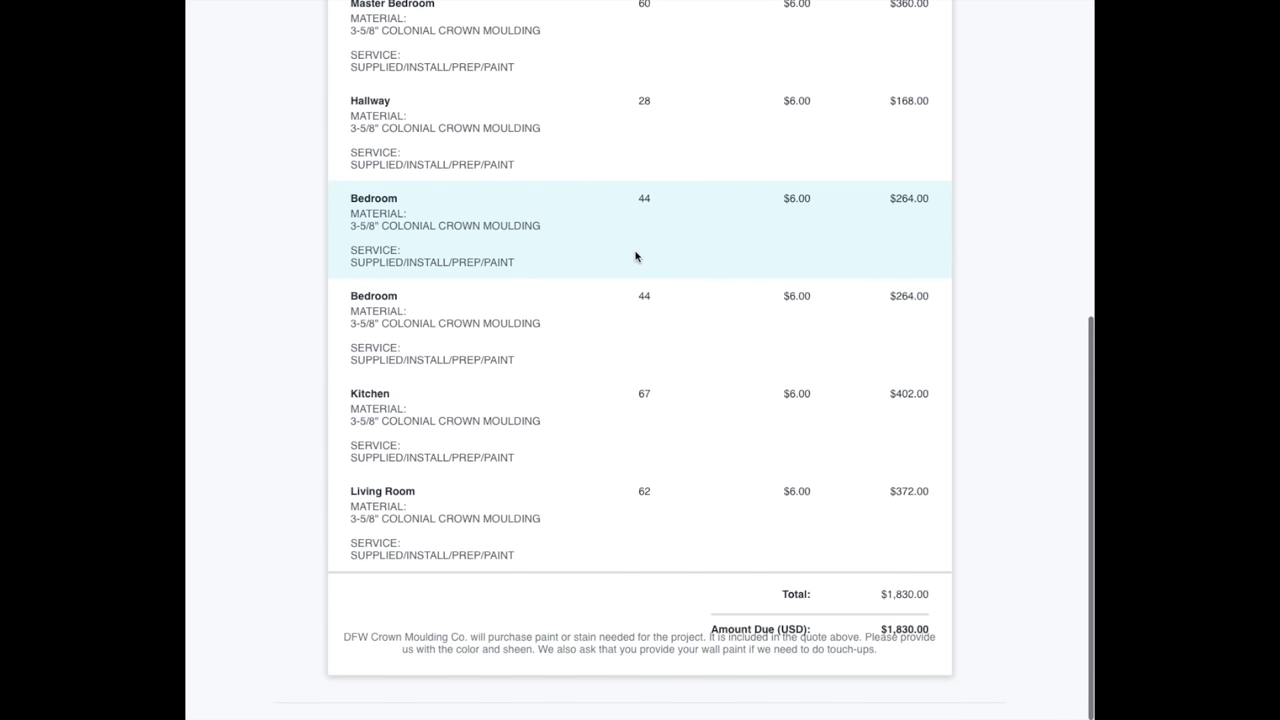
scroll(636, 257, up, 10)
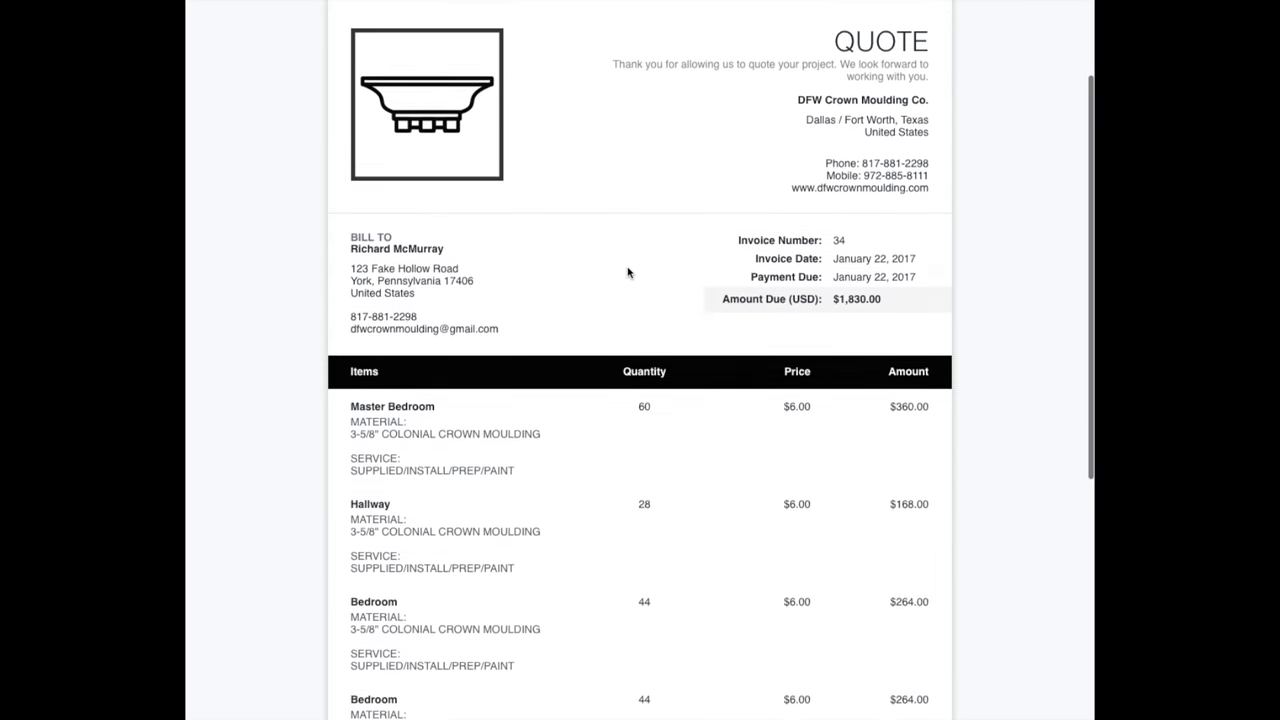
Reopen the quote for editing and scroll down to the line items.
click(789, 33)
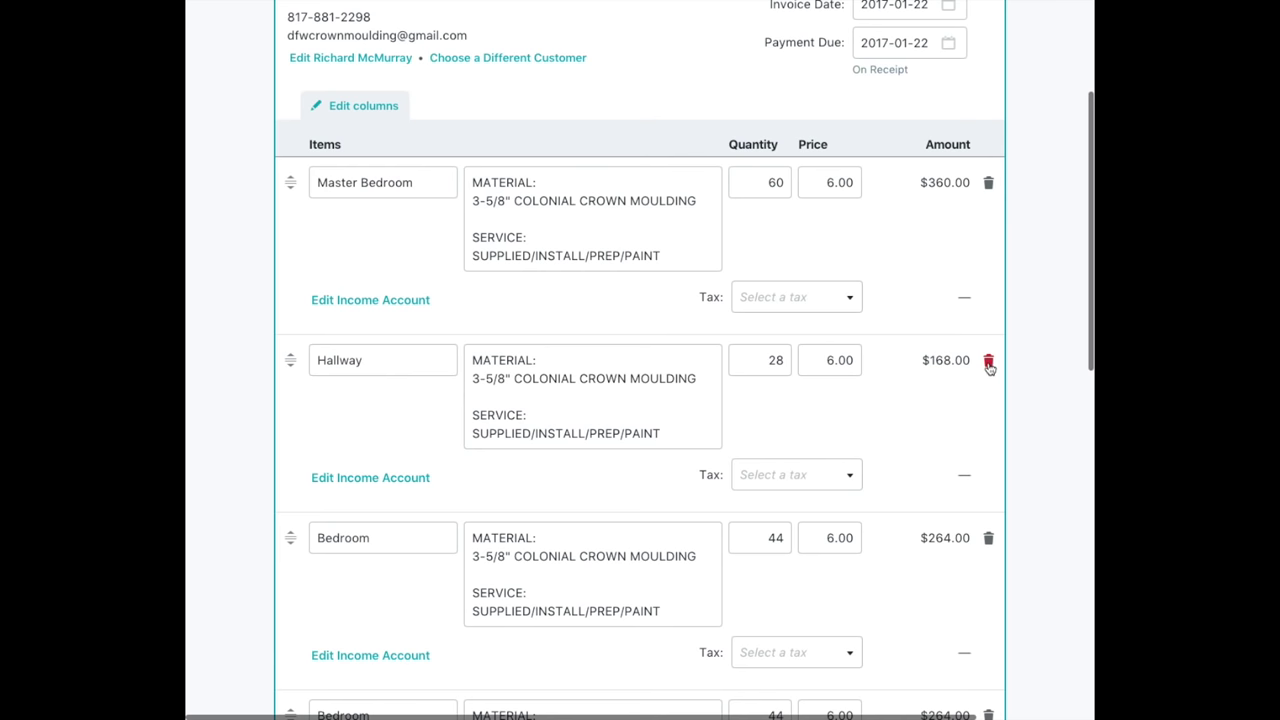
scroll(895, 395, down, 3)
scroll(895, 395, down, 5)
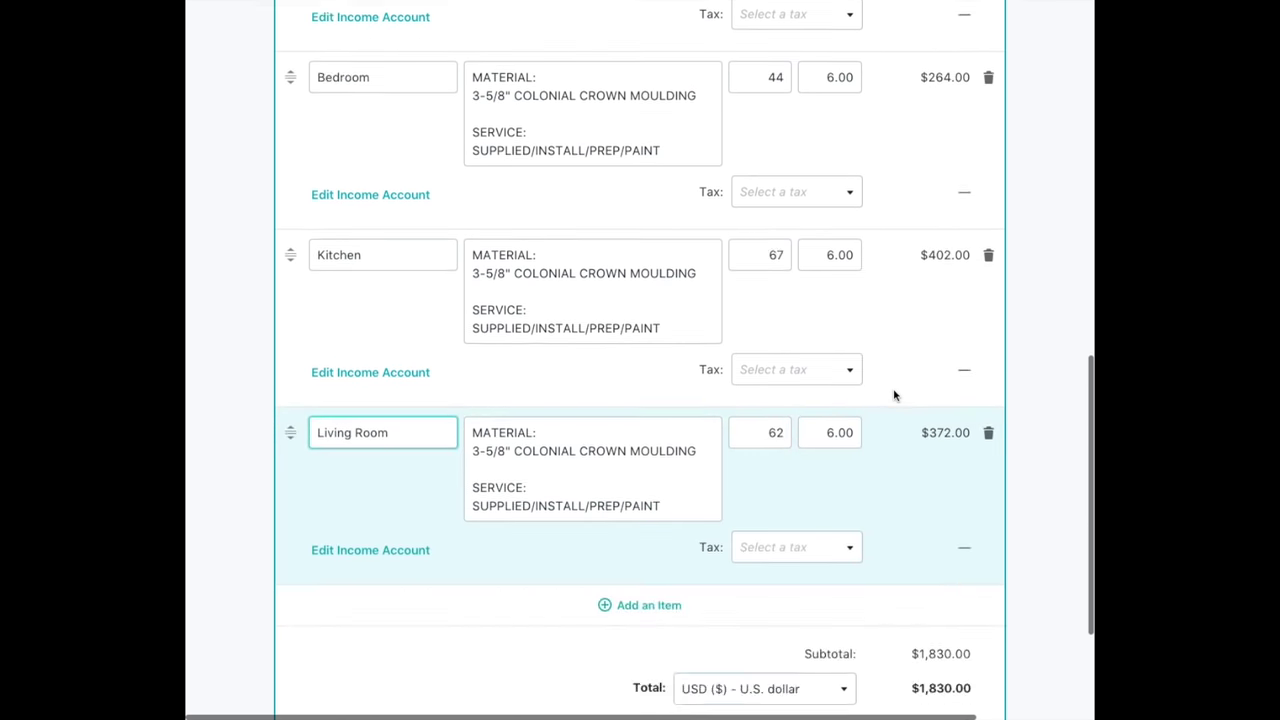
scroll(895, 397, up, 10)
scroll(895, 397, down, 3)
scroll(895, 395, down, 6)
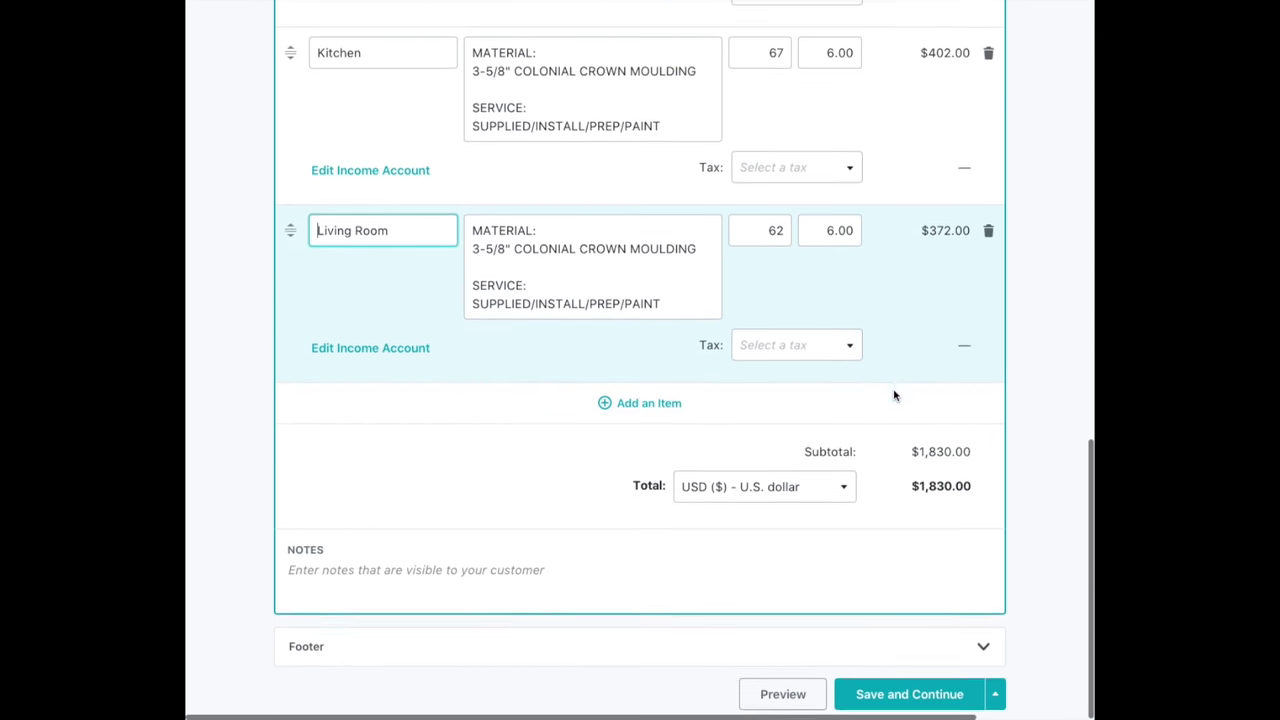
Create a new custom line item named Dining Room.
click(644, 406)
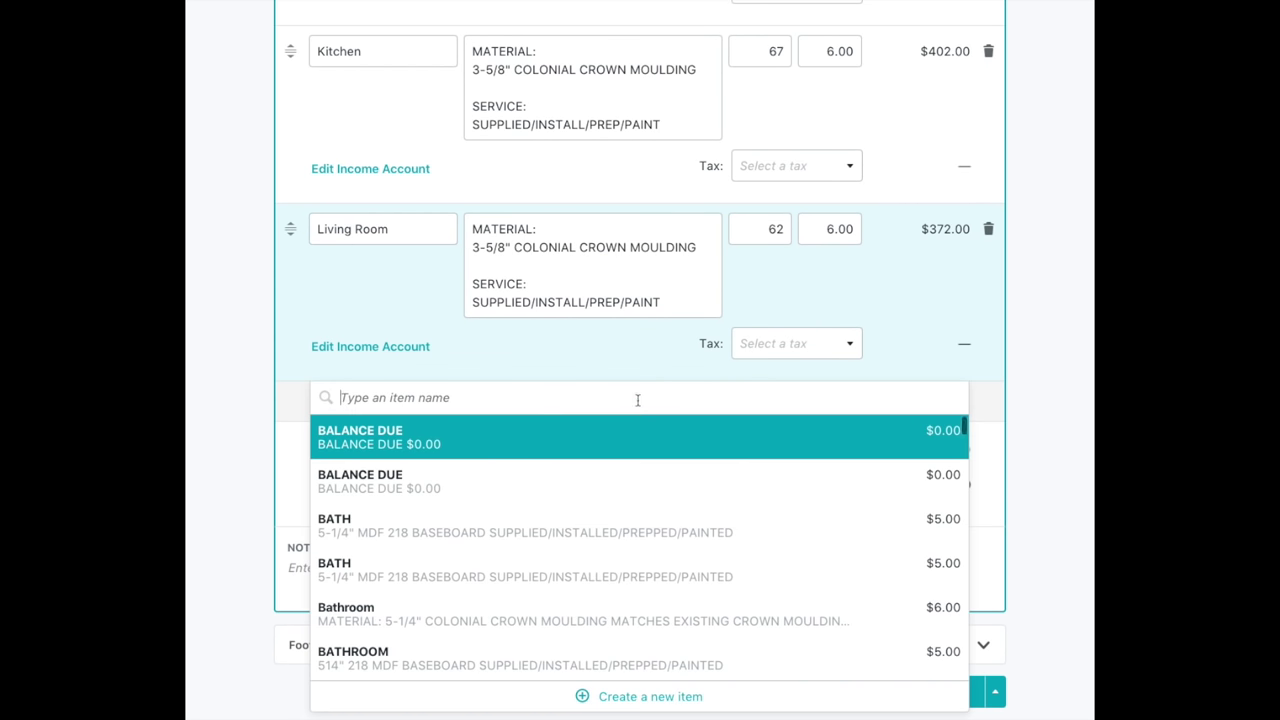
click(657, 692)
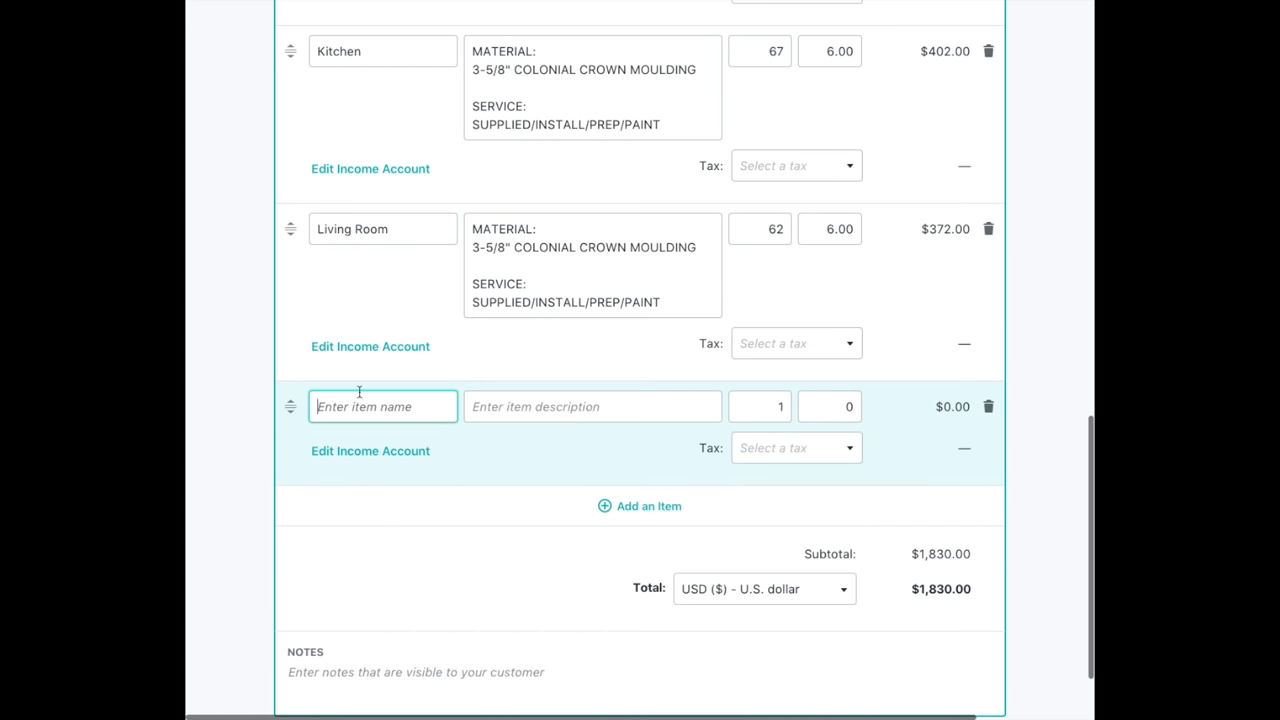
text(Dining)
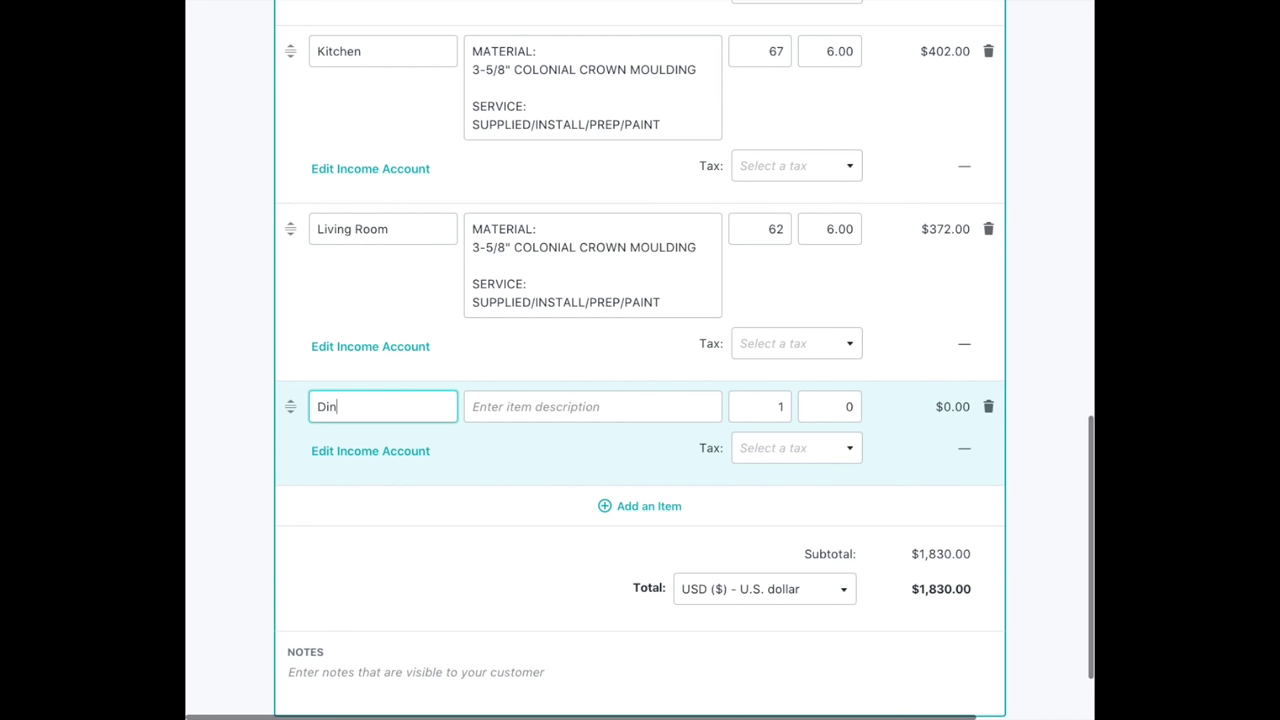
key(BackSpace)
text(g )
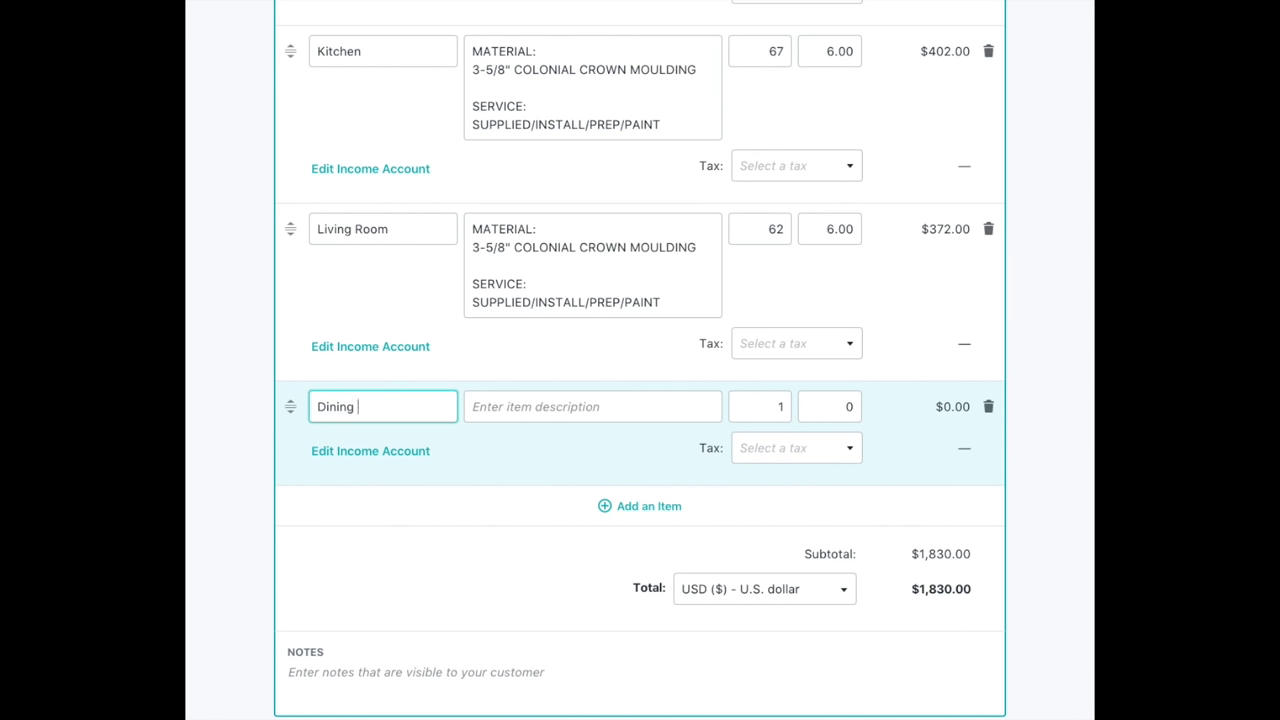
text(Room)
Describe the Dining Room line as 47' of 42" HIGH RECESSED PANEL WAINSCOTING.
click(498, 410)
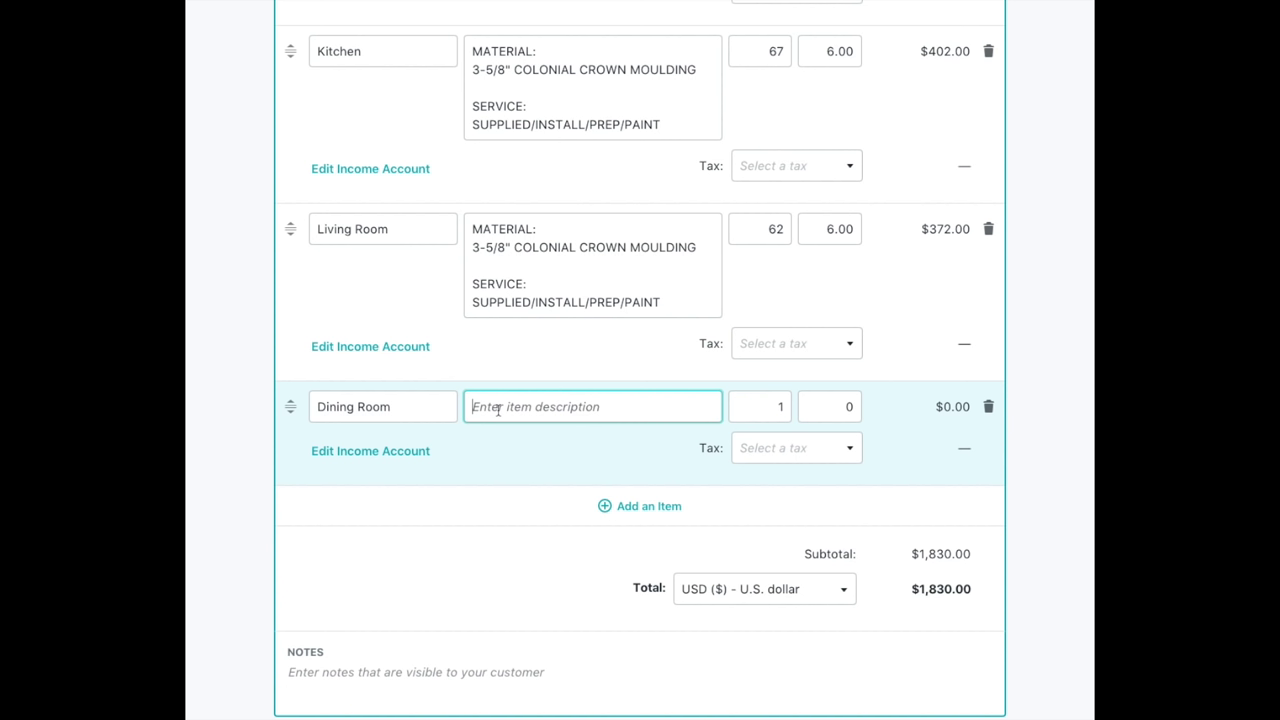
text(47)
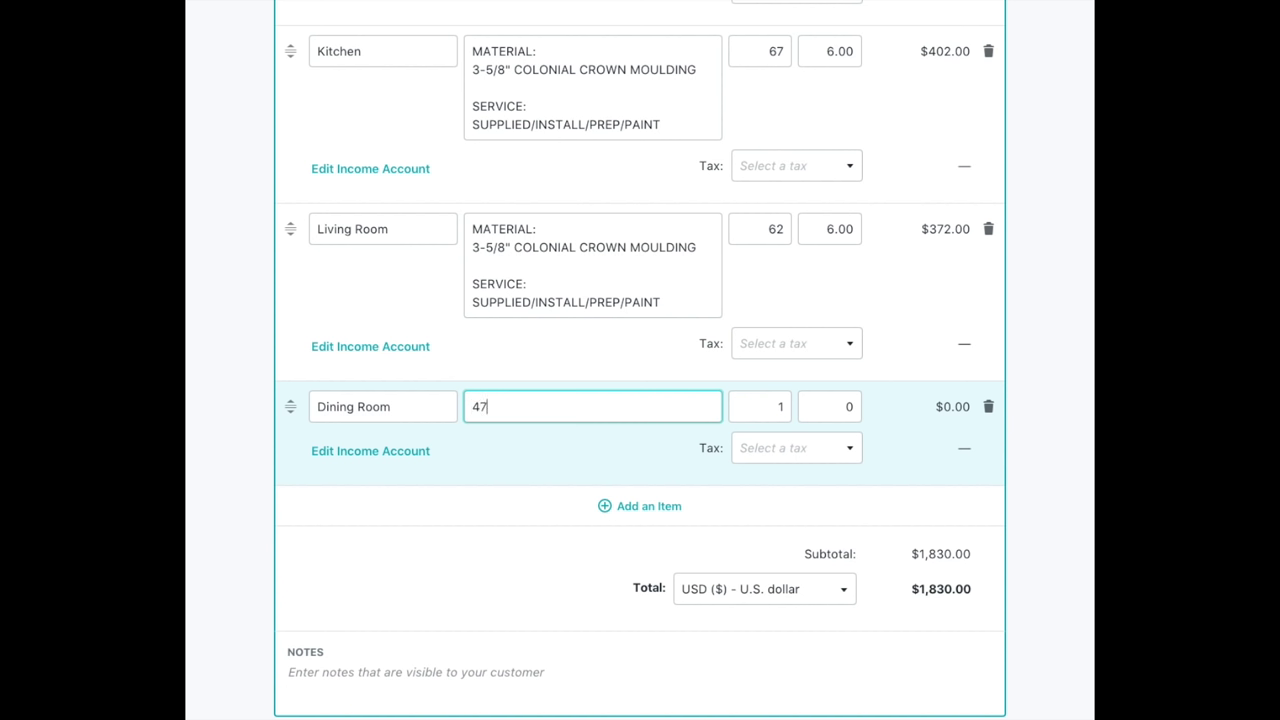
text(' of 42" HIGH RECES)
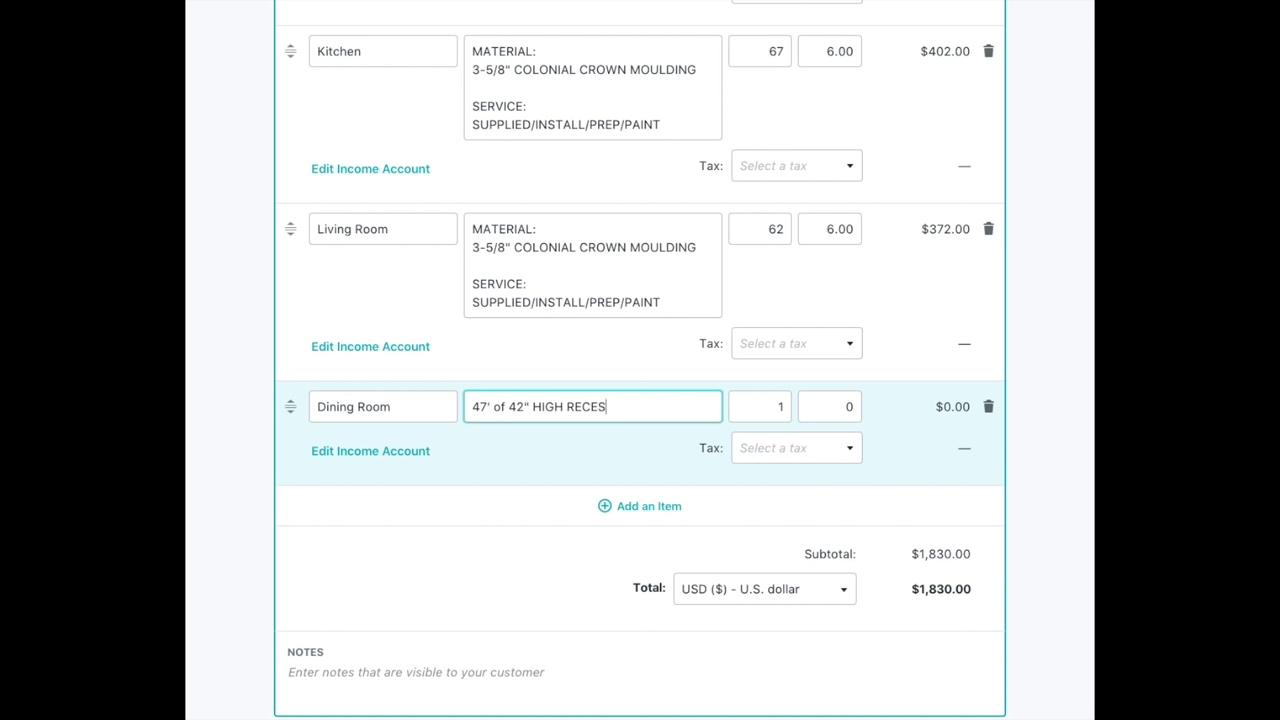
text(SED PANEL WAINSCOTING)
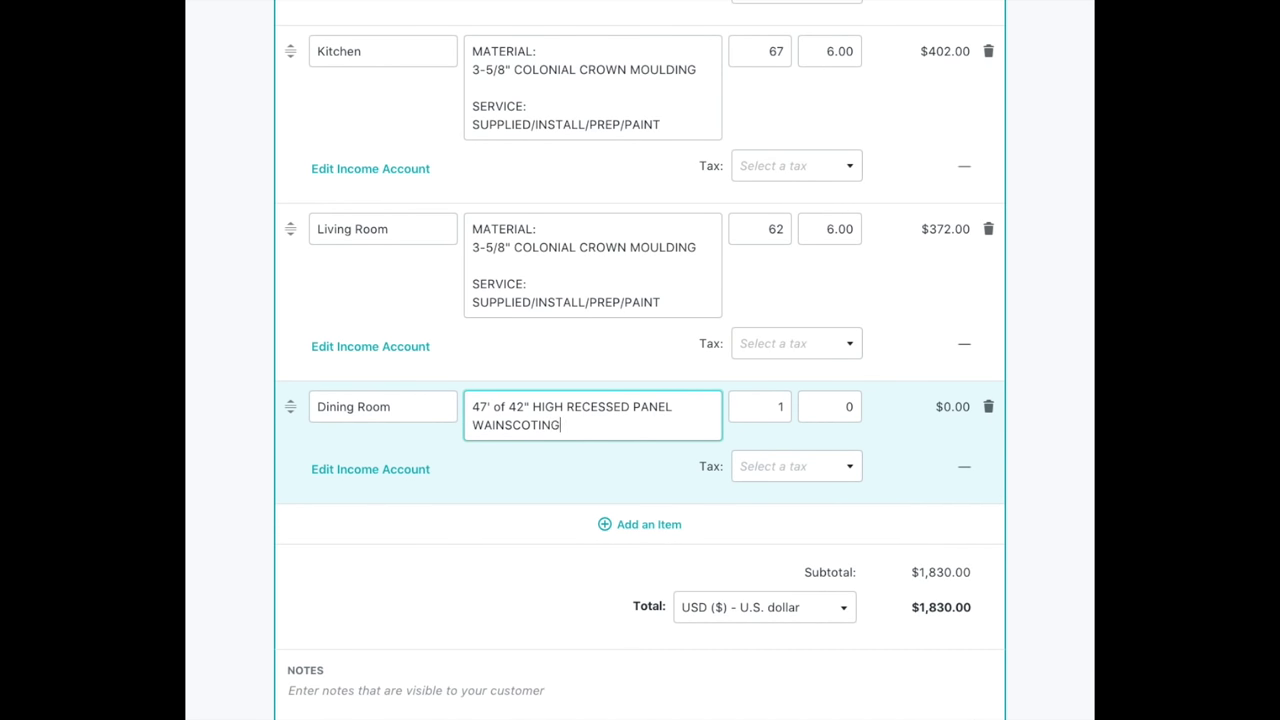
key(Return)
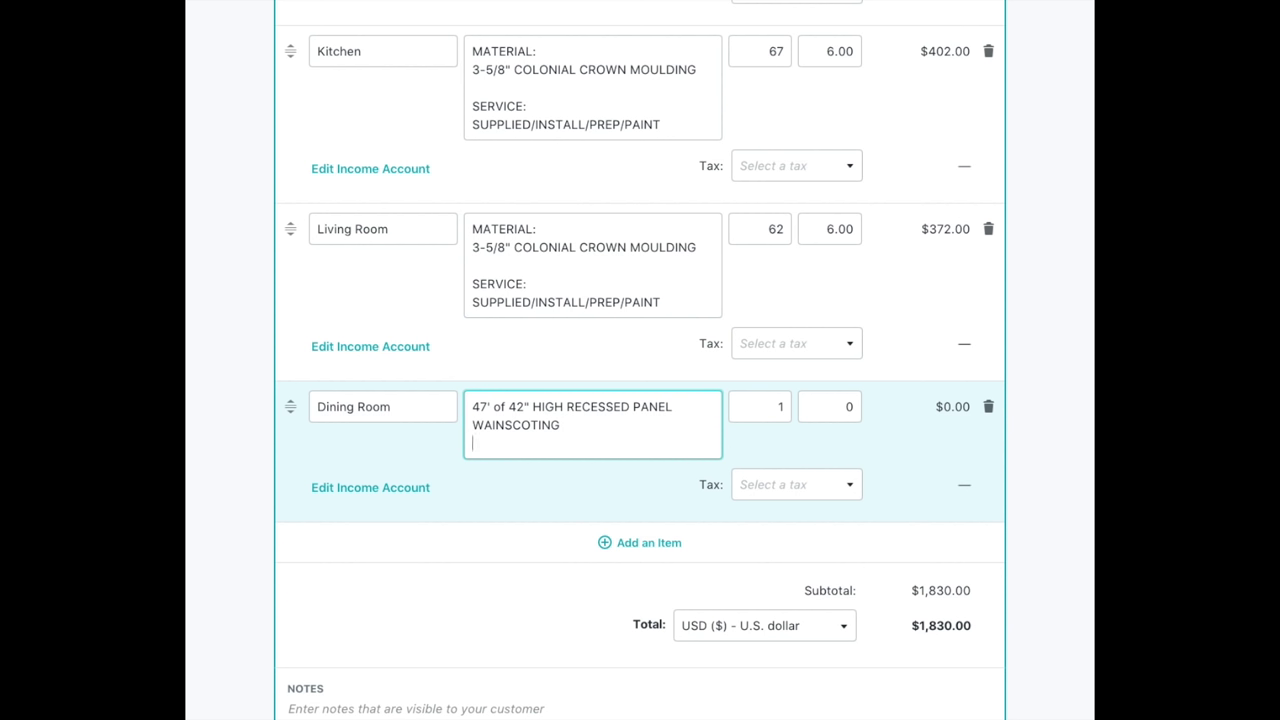
Start a MATERIAL: list in the Dining Room description with 1X8 BOTTOM RAIL.
click(471, 405)
key(Return)
key(Return)
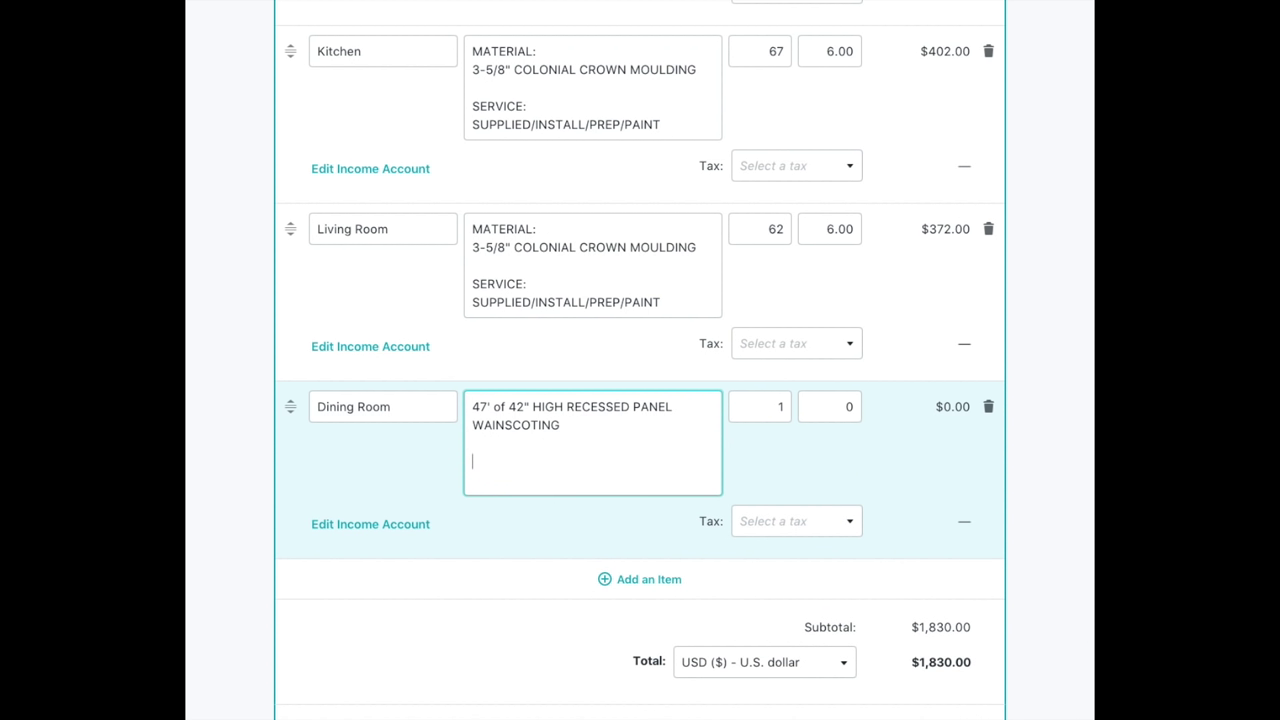
text(MATERIAL:)
key(Return)
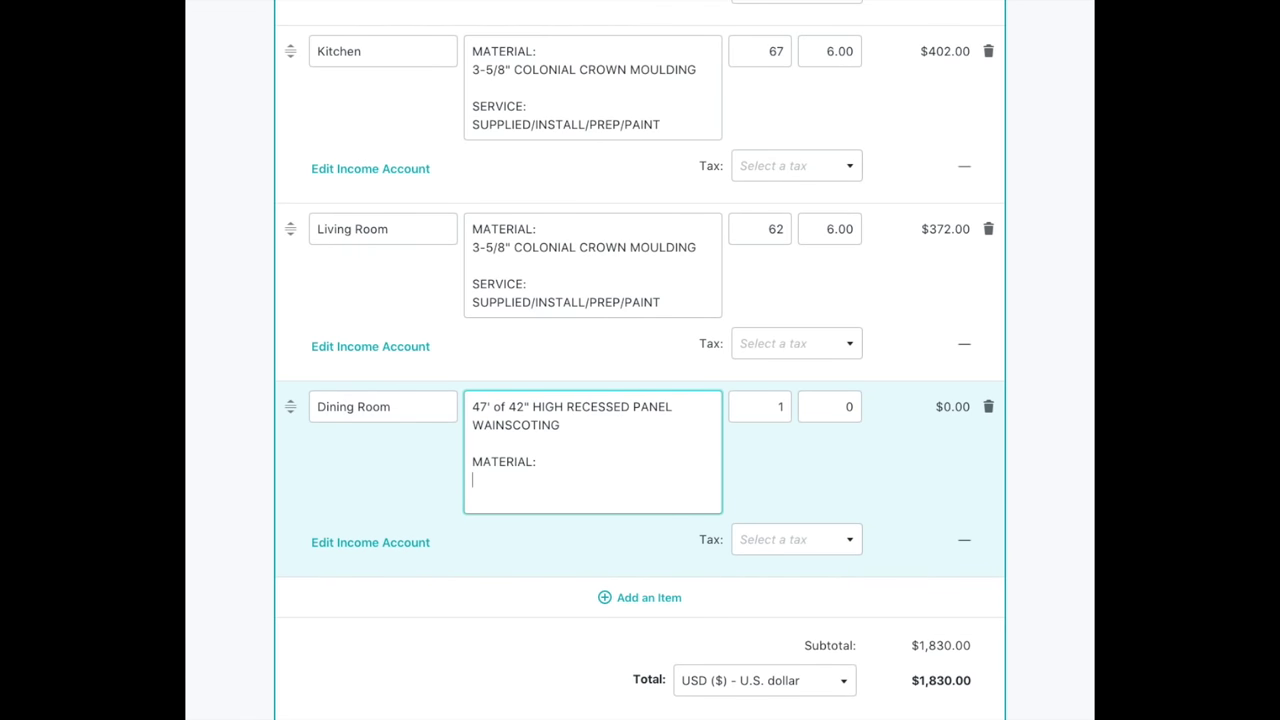
text(1X8 BOTTOM RAIL)
Add 1X6 TOP RAIL, 1X4 VERTICAL STILES and 2-1/2" FJ lines to the material list.
key(Return)
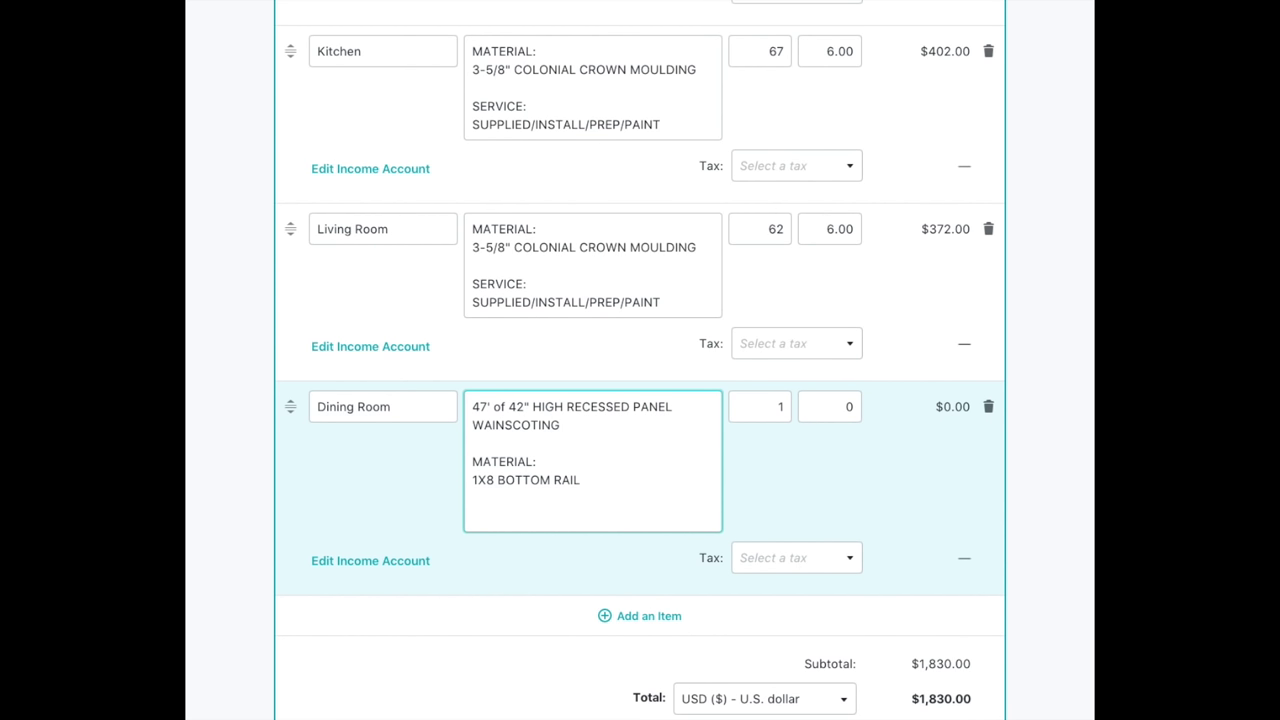
text(1X6 TOP RAIL)
key(Return)
text(1X4)
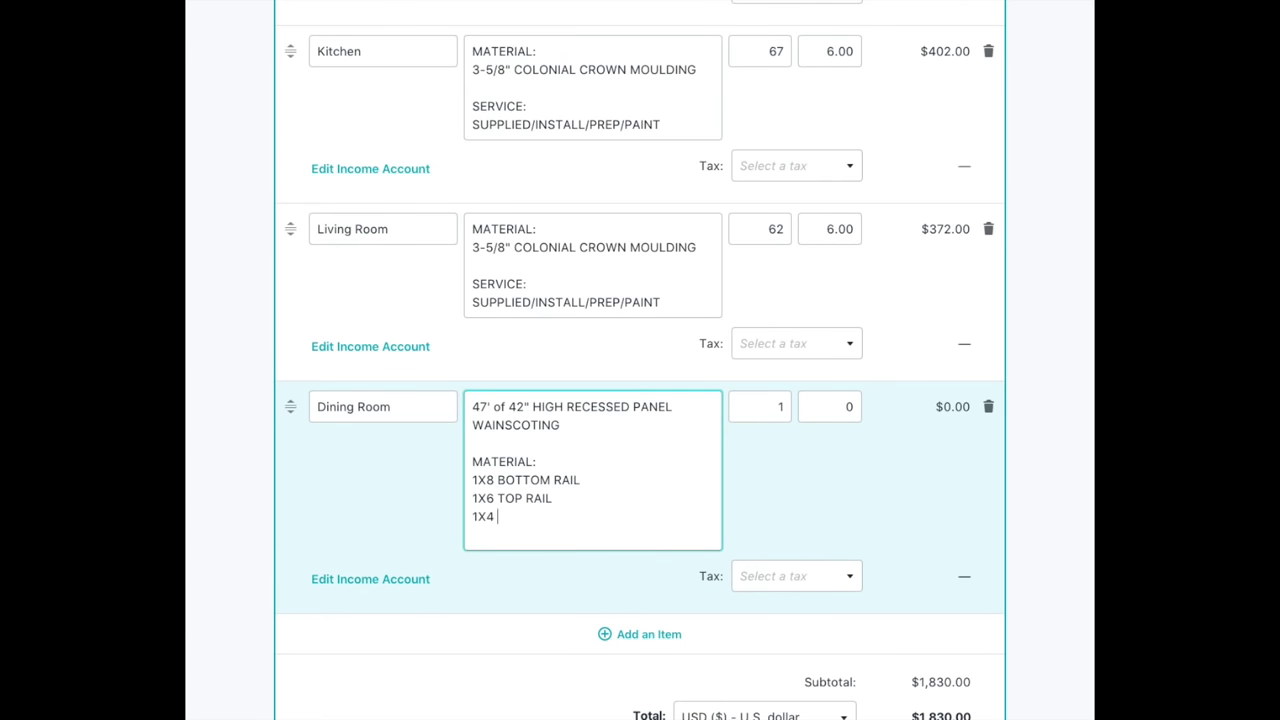
text( VERTICAL STILES)
key(Return)
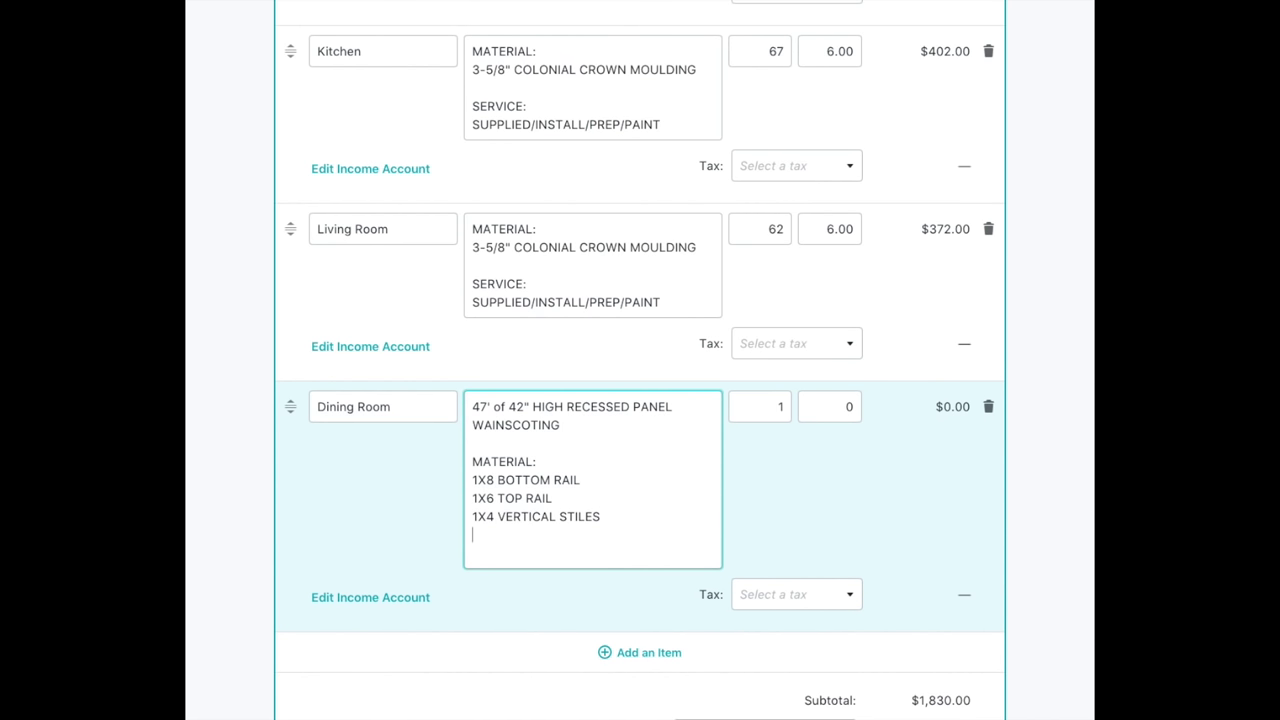
text(2)
text(-/)
text(1/2)
text(" )
text(FJ)
Append (MDF) to the bottom rail, top rail and vertical stiles lines.
click(587, 481)
text((MDF))
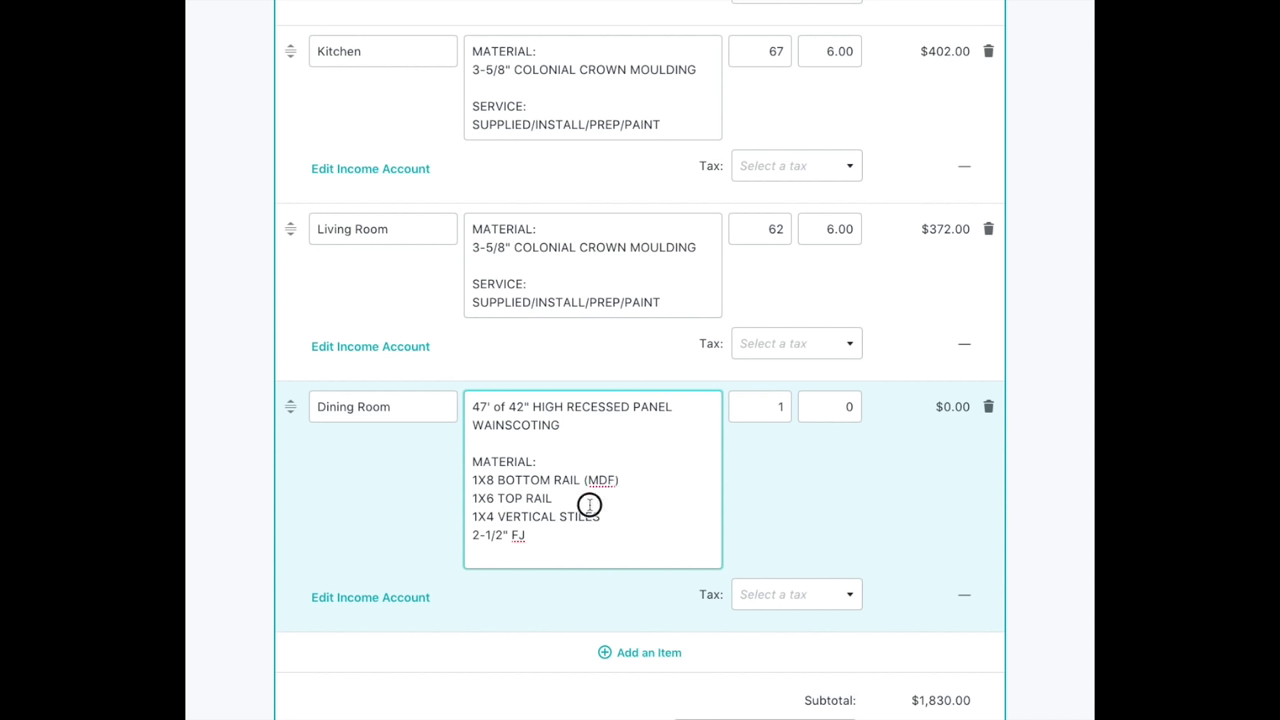
click(552, 498)
text((MDF))
click(601, 516)
text((MDF))
Change the 2-1/2" line to 2-1/2" CHAIR RAIL (RM-7) (FJP).
scroll(547, 538, up, 1)
click(547, 538)
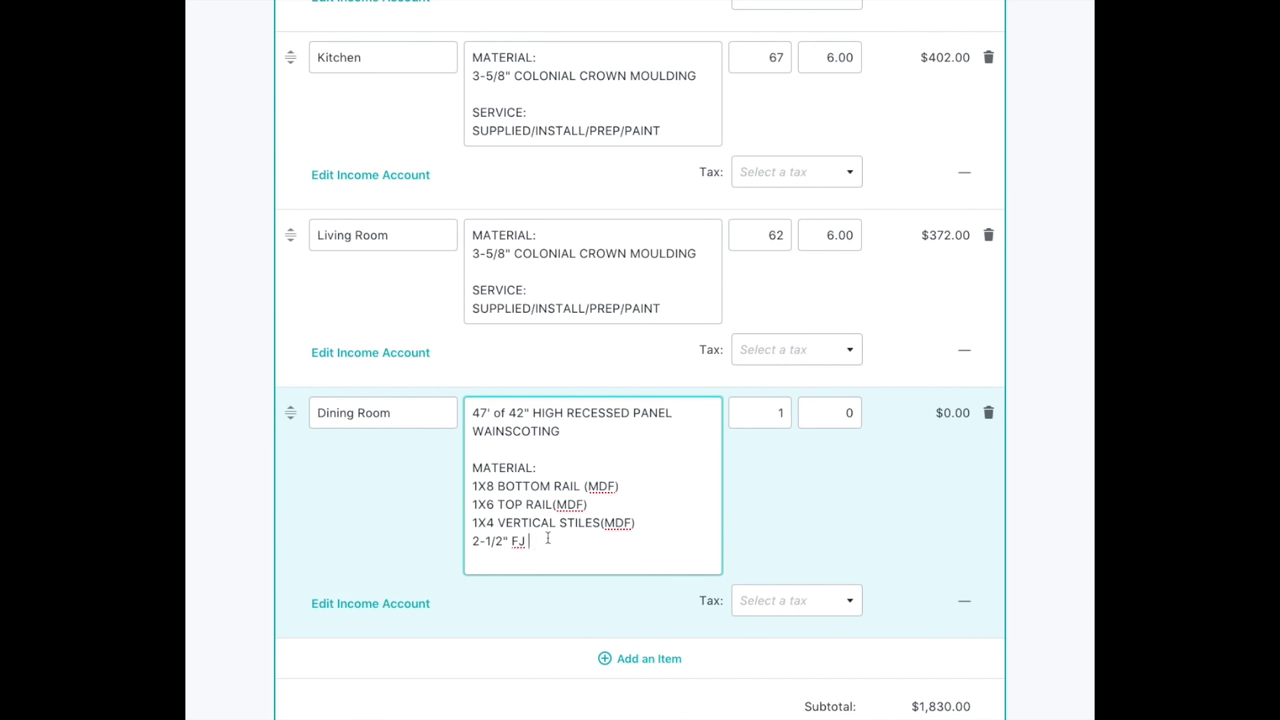
key(BackSpace)
key(BackSpace)
key(BackSpace)
text(CHAIR RAIL (RM-7)
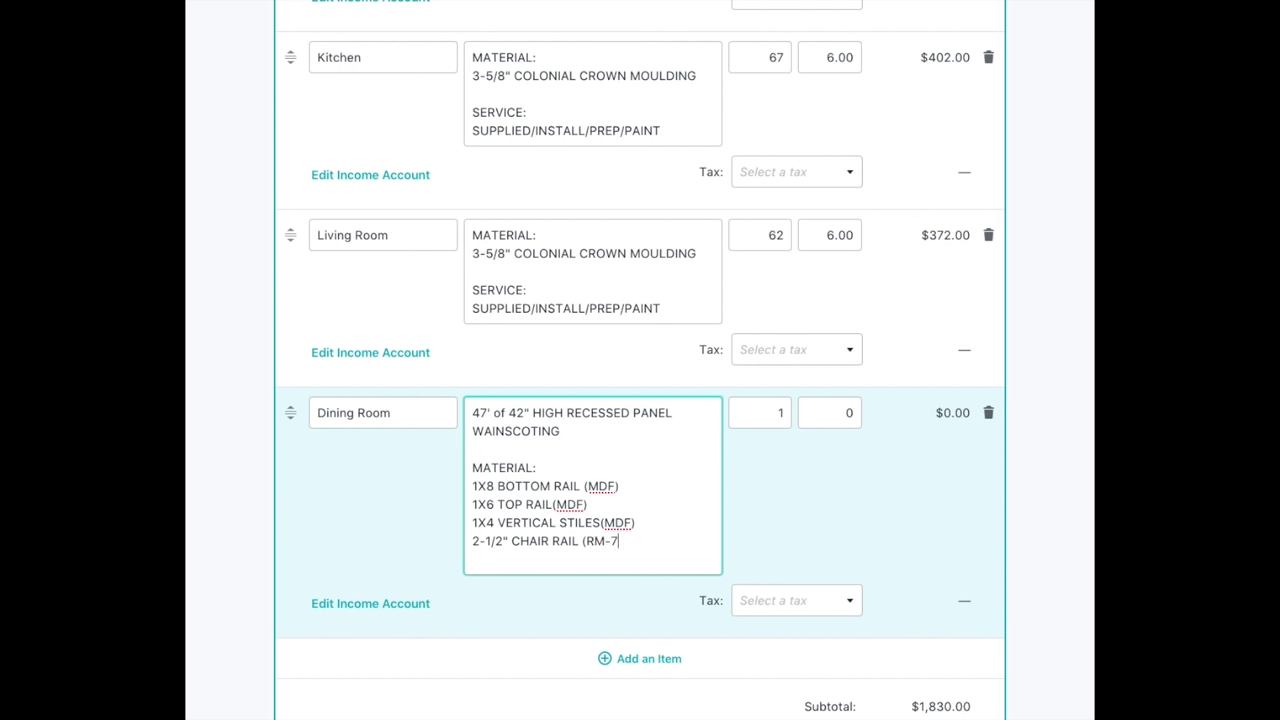
text() )
text(FJP)
key(BackSpace)
key(BackSpace)
key(BackSpace)
text((FJP))
Add a final material line reading 3/4" SHOE MOULD CAP.
key(Return)
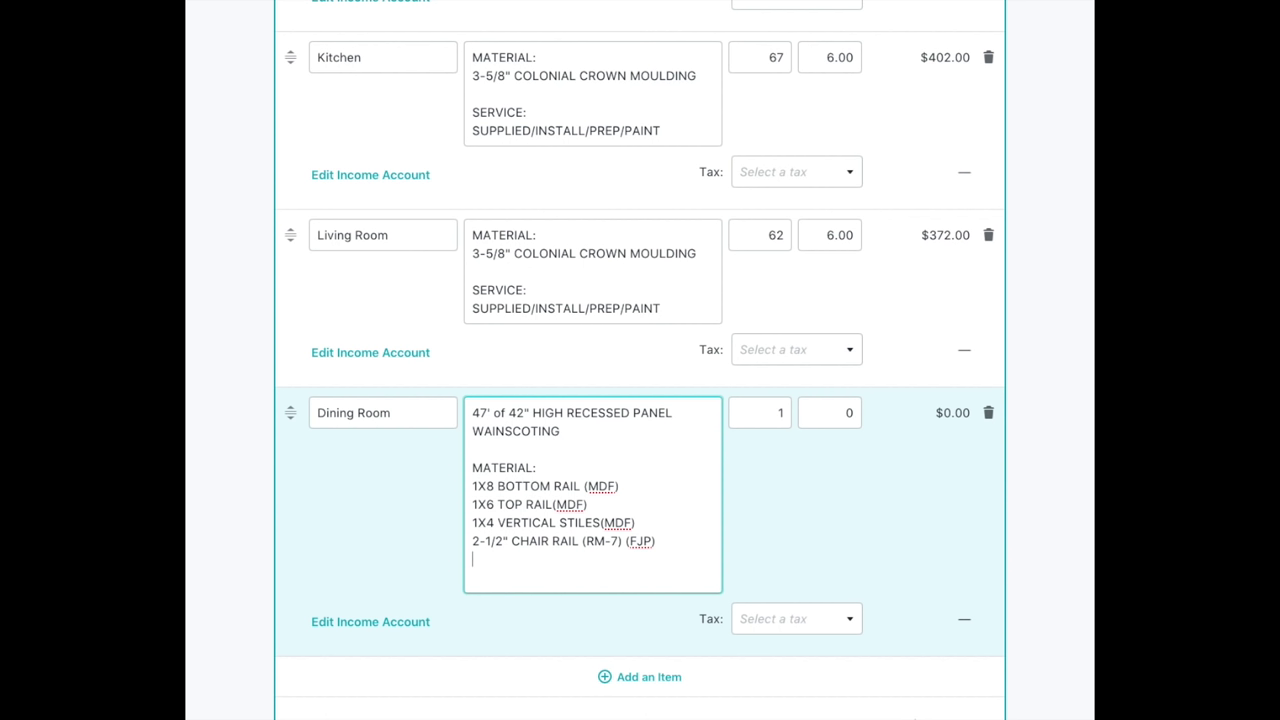
text(1)
key(BackSpace)
text(3/4" SHOE MOULD V)
key(BackSpace)
text(CAP)
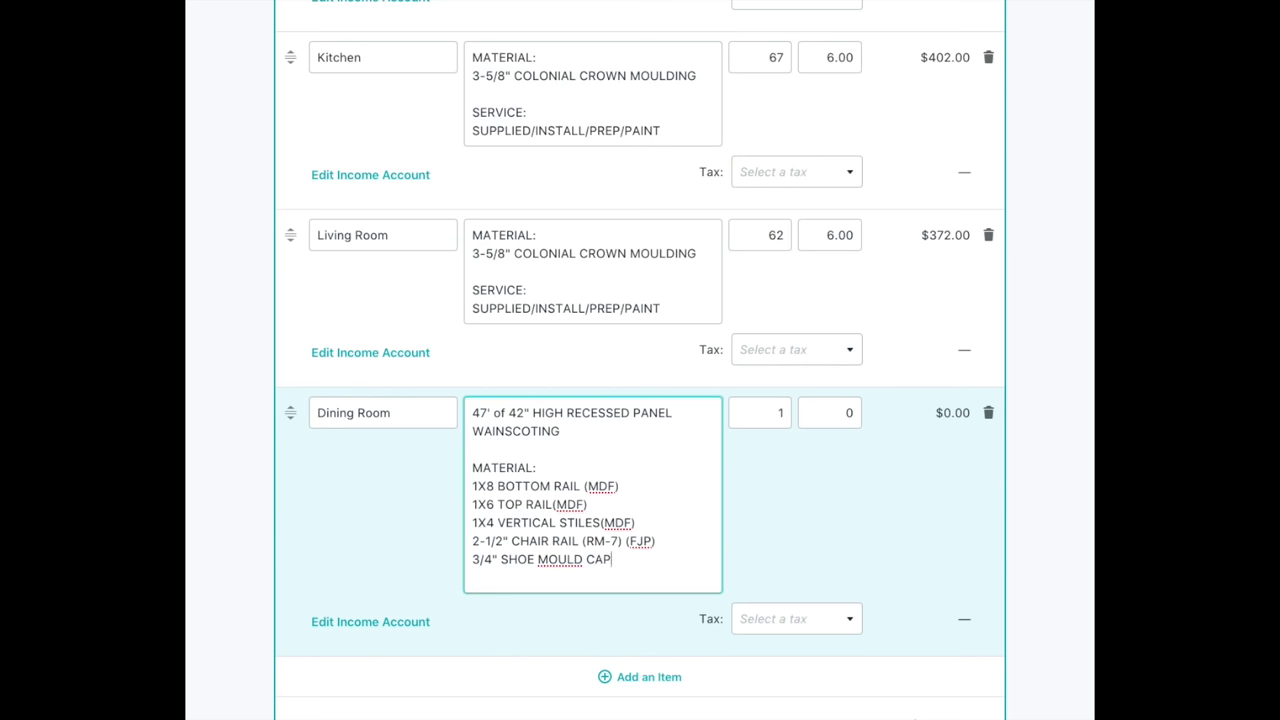
key(Return)
key(Return)
key(Return)
key(Return)
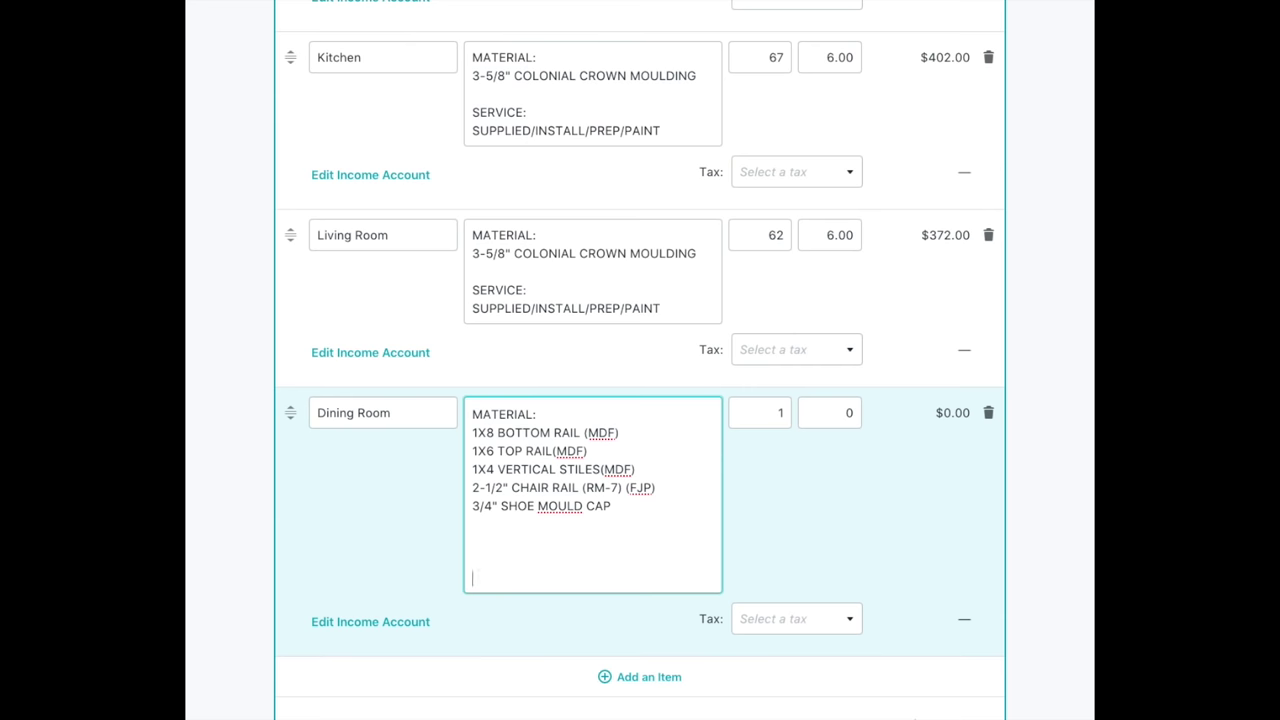
key(BackSpace)
key(BackSpace)
key(BackSpace)
key(BackSpace)
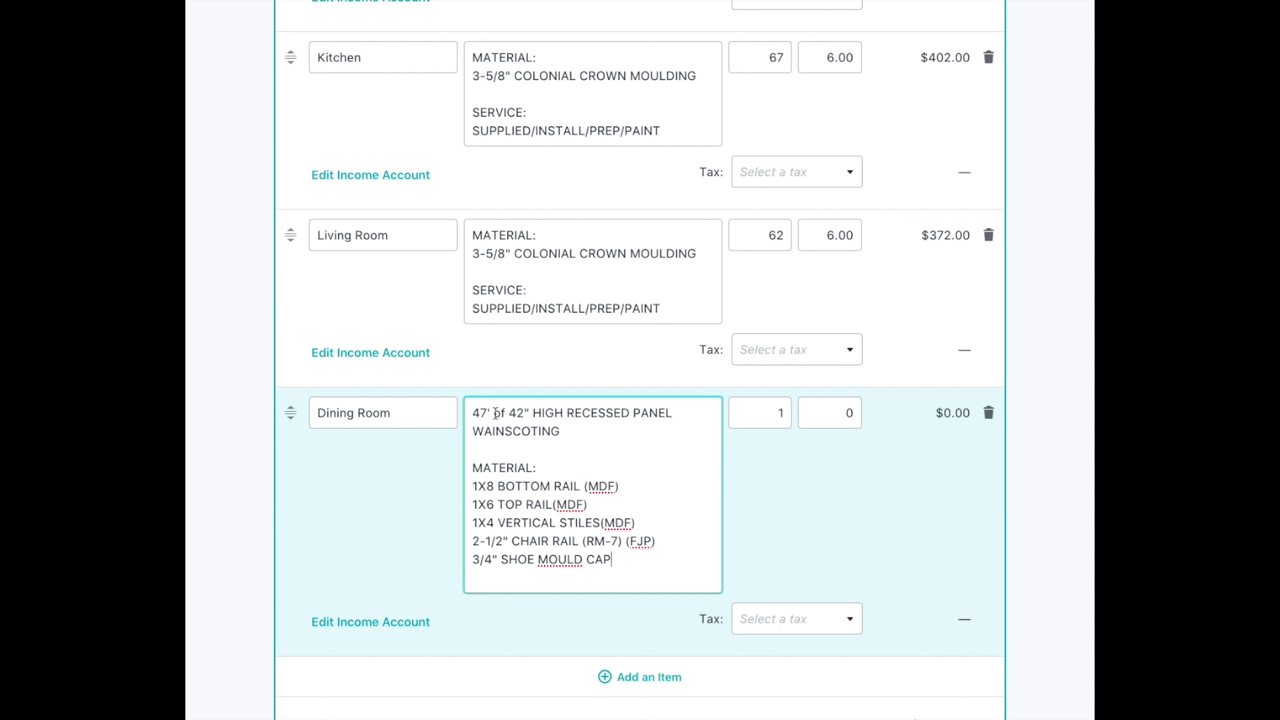
click(783, 410)
double_click(784, 411)
text(47)
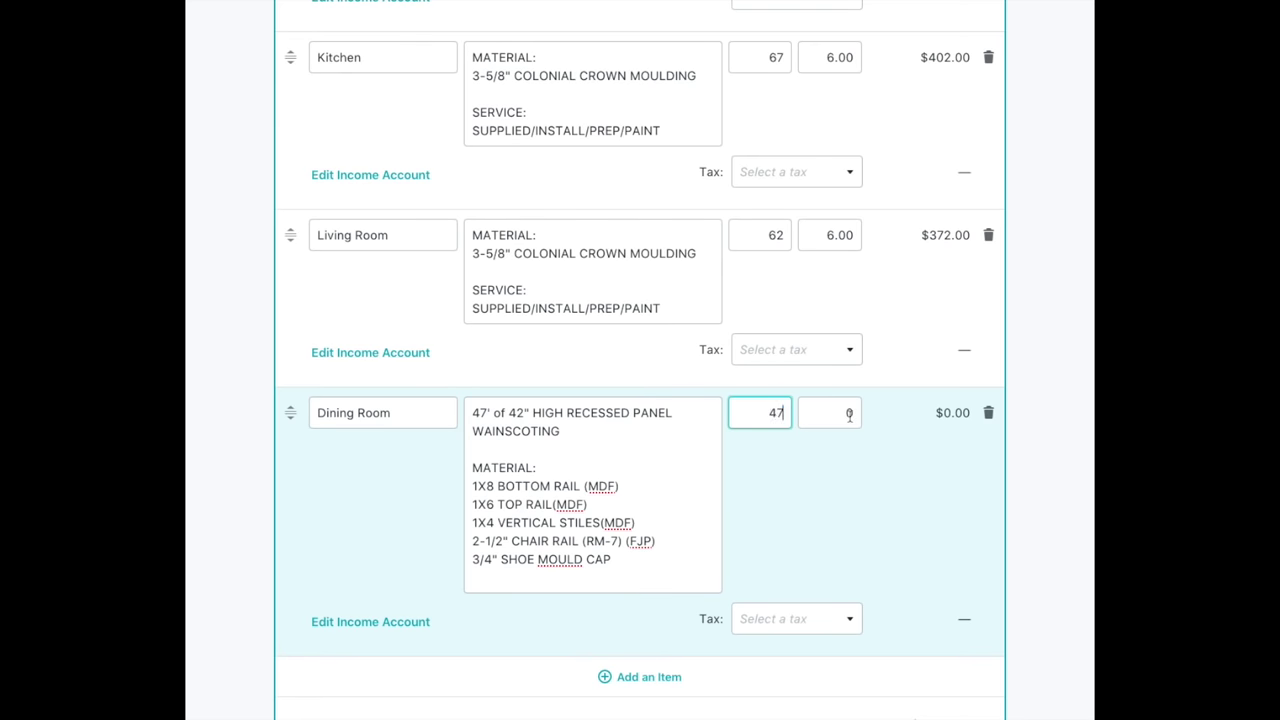
double_click(849, 413)
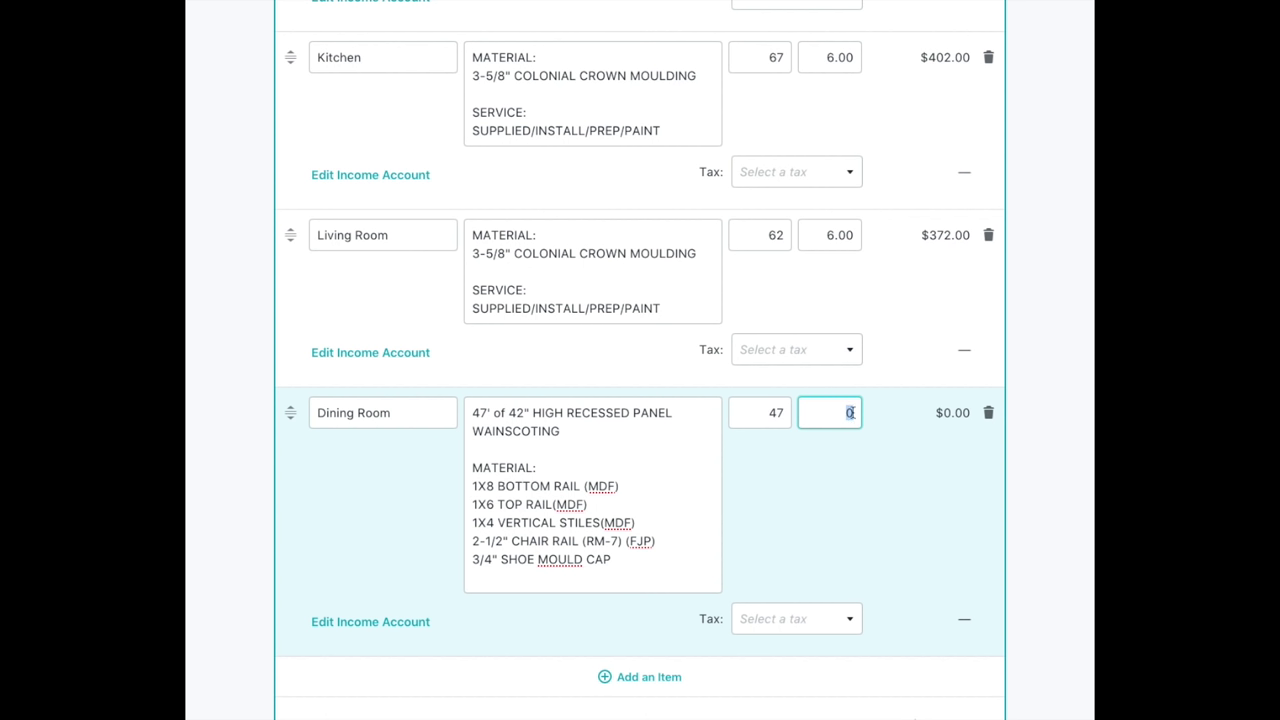
text(55)
scroll(786, 456, down, 2)
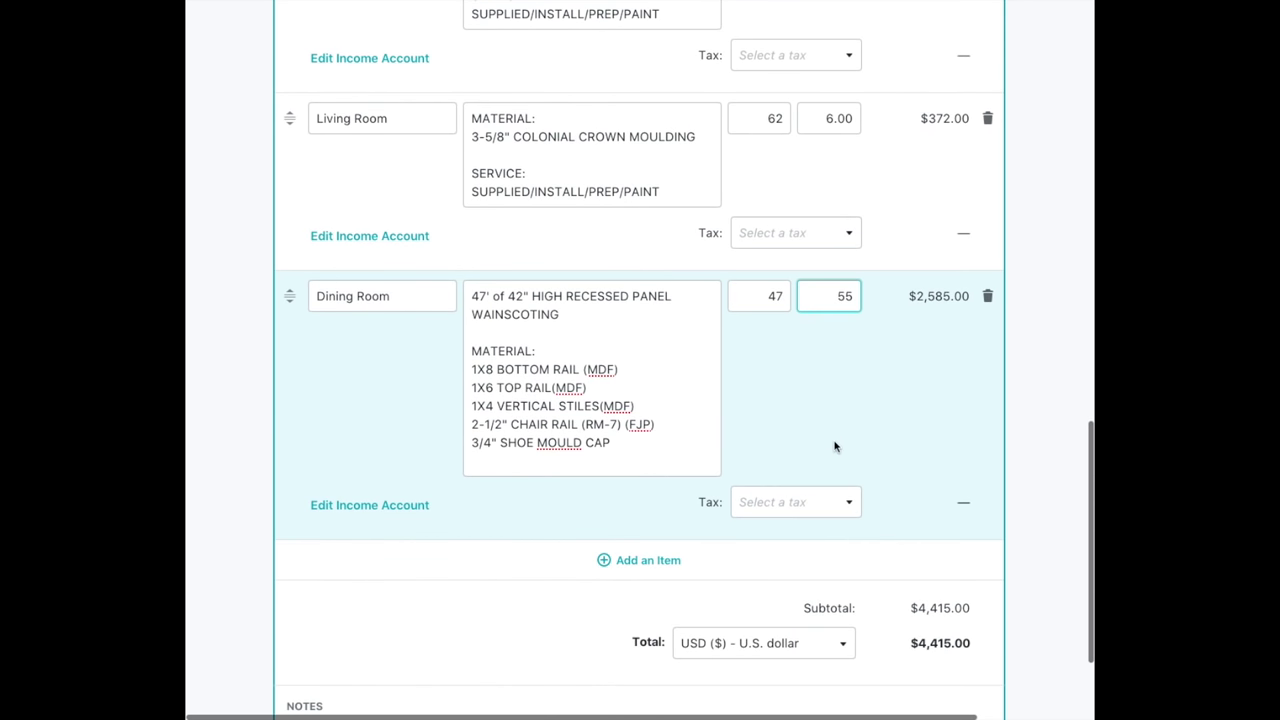
drag(914, 297, 973, 302)
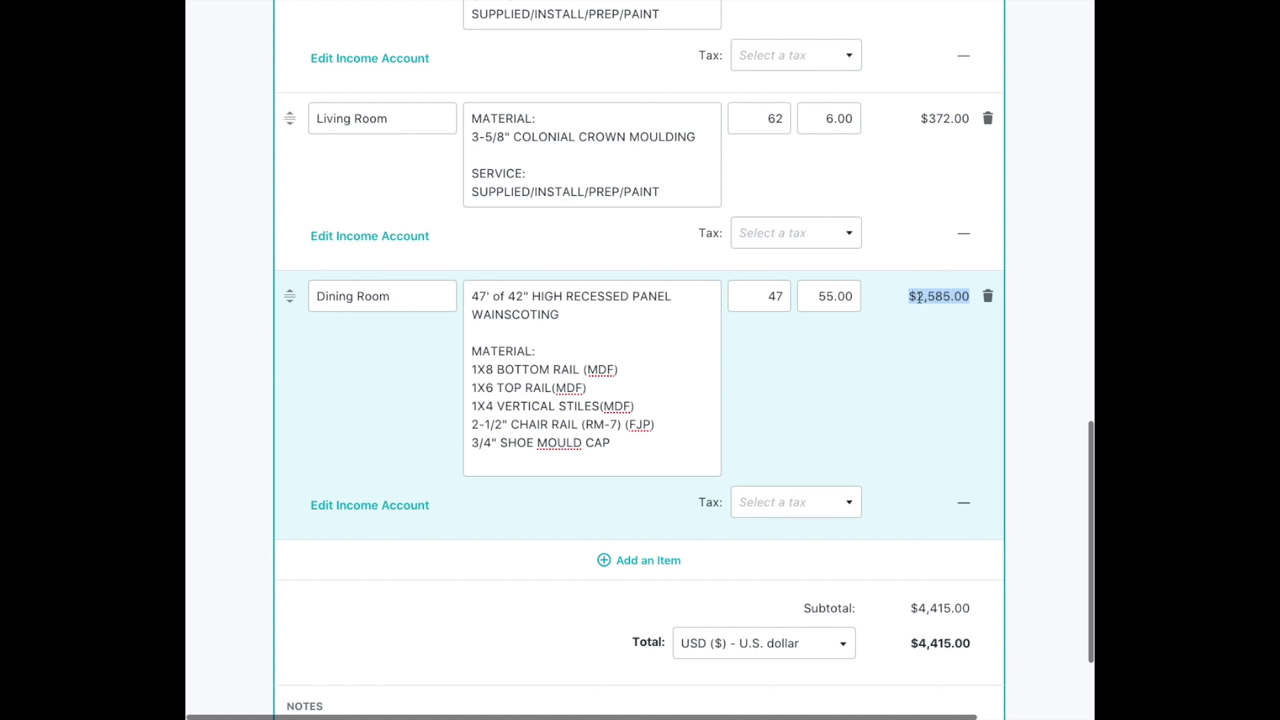
click(916, 295)
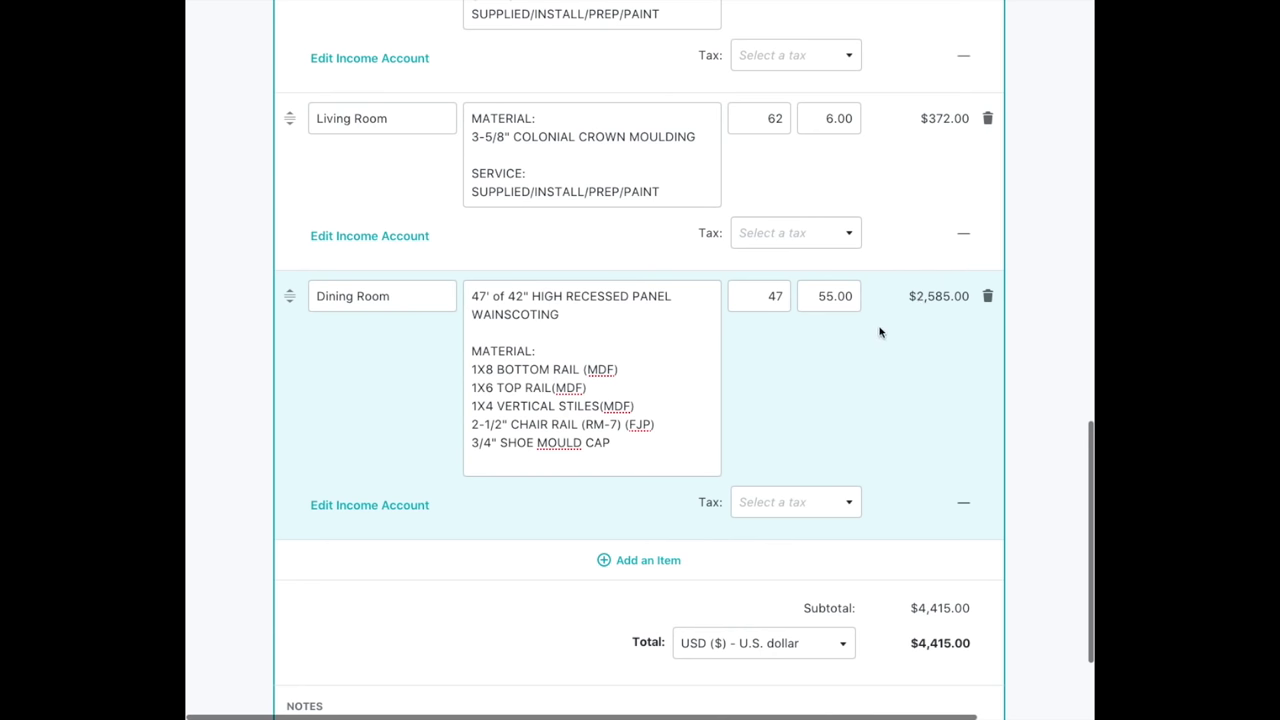
scroll(880, 332, down, 2)
scroll(880, 332, up, 5)
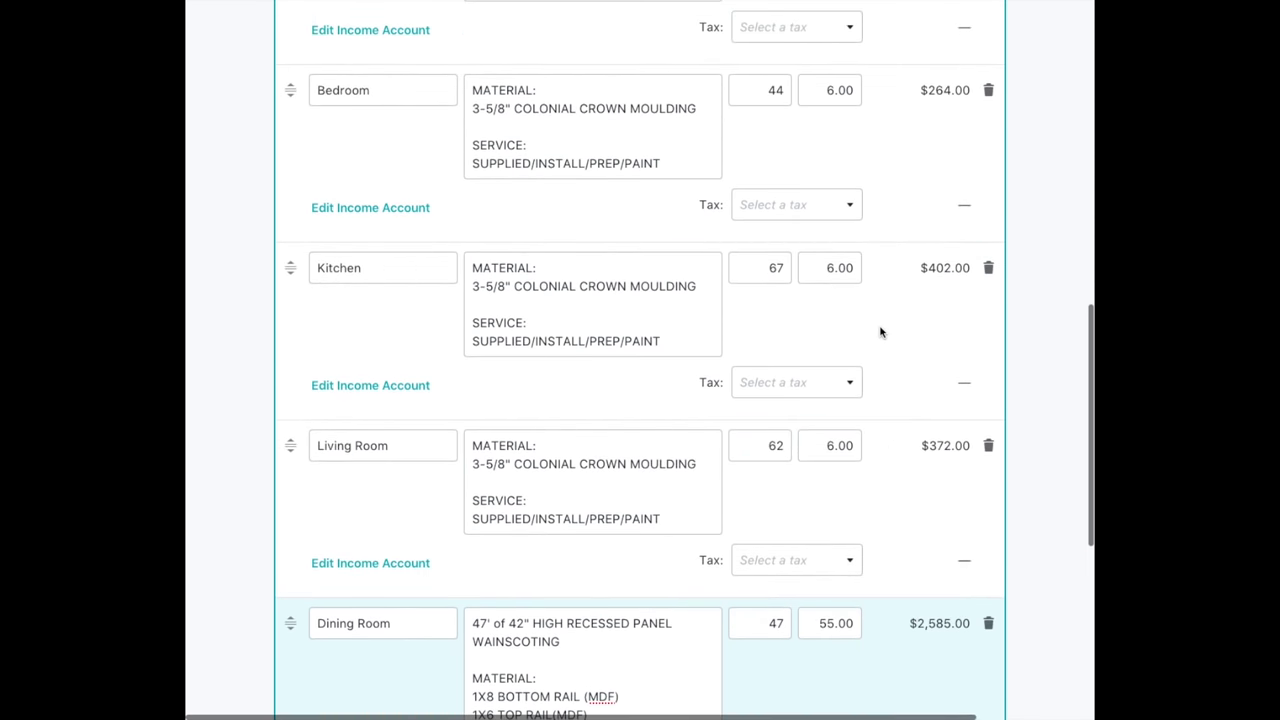
scroll(880, 332, down, 6)
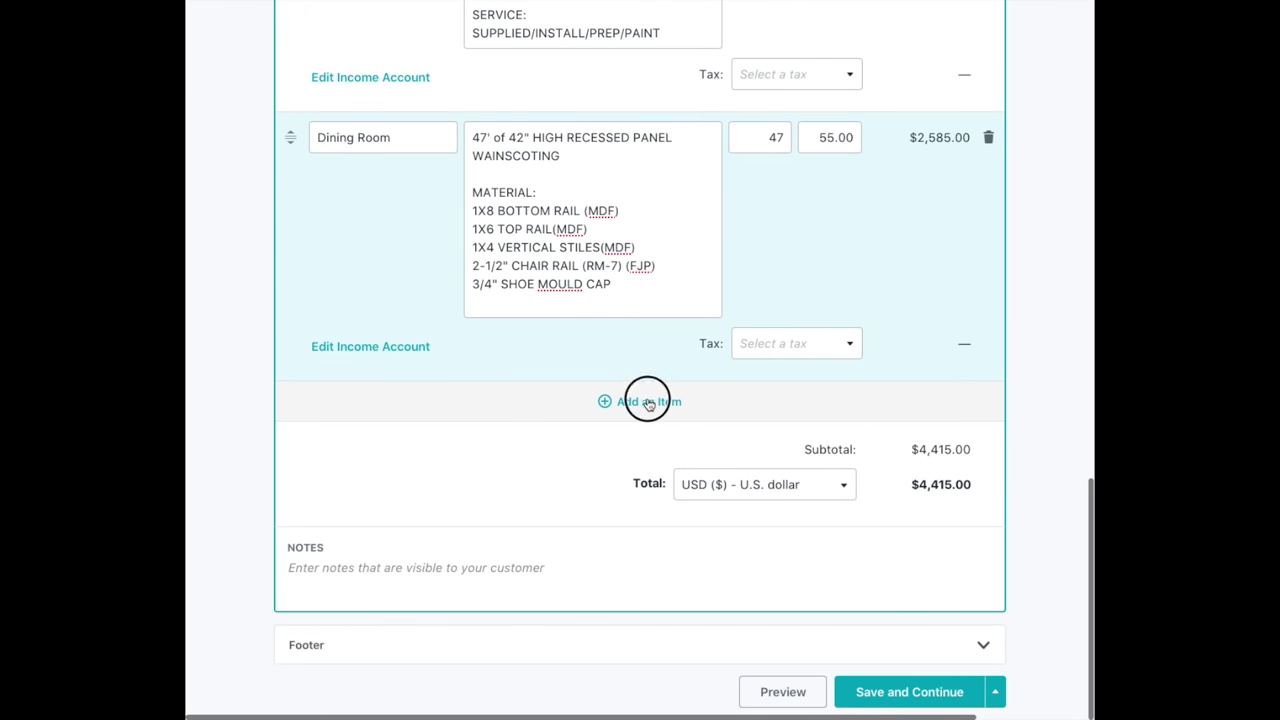
Create a new custom line item named Common Areas.
click(648, 402)
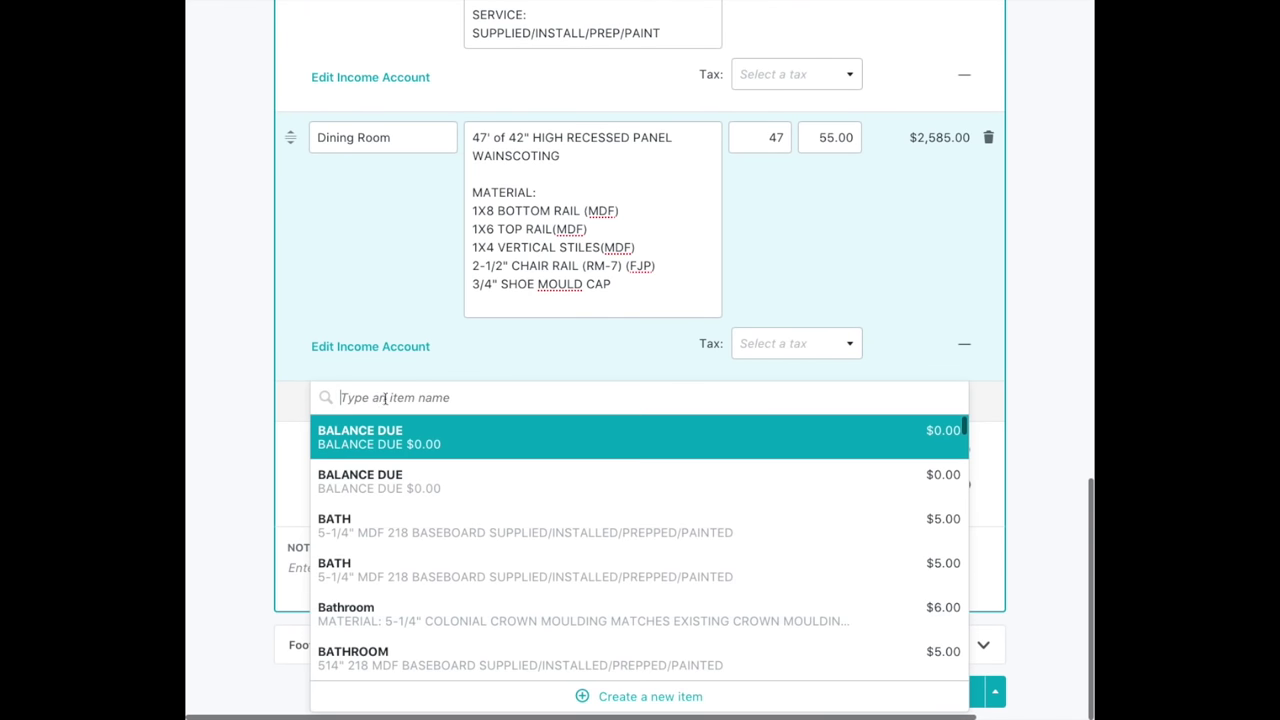
click(663, 696)
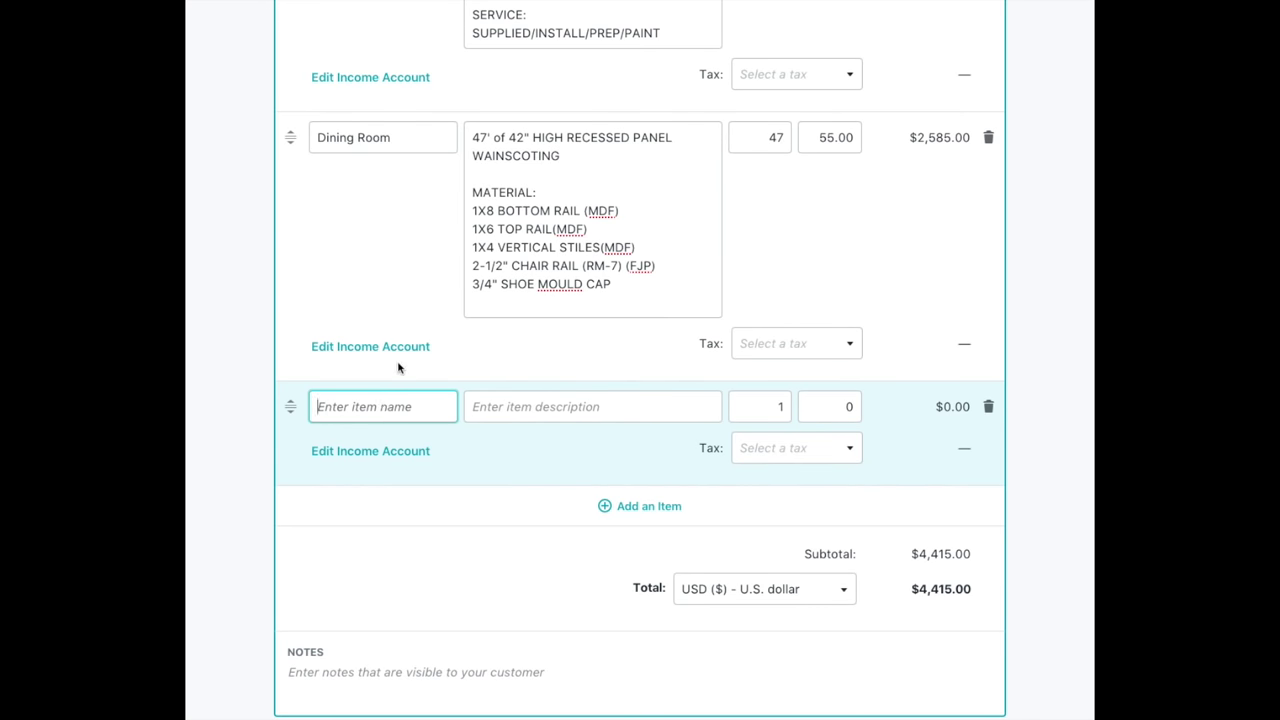
text(C)
text(IS)
key(BackSpace)
key(BackSpace)
text(ommon)
key(ctrl+a)
click(386, 398)
text(Areas)
Describe the Common Areas line as SOLID CORE 1-3/8" SHAKER DOOR.
click(481, 407)
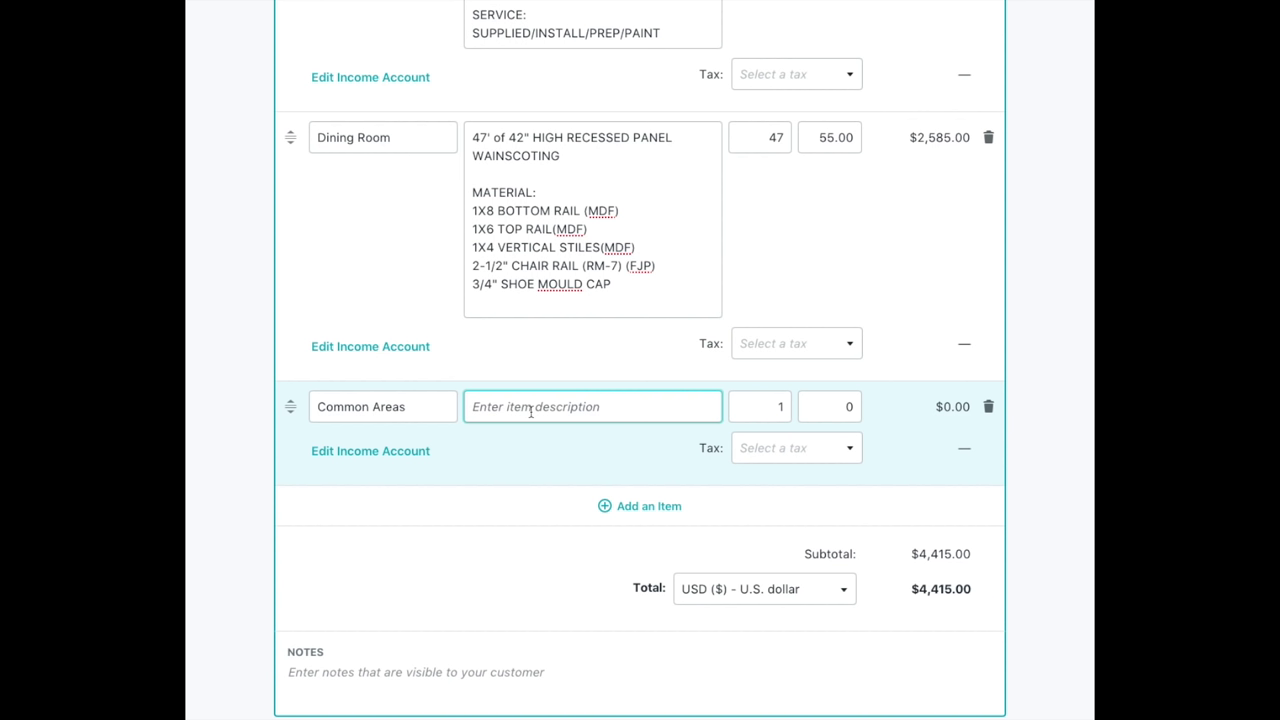
text(Rom)
key(BackSpace)
key(BackSpace)
key(BackSpace)
text(SO)
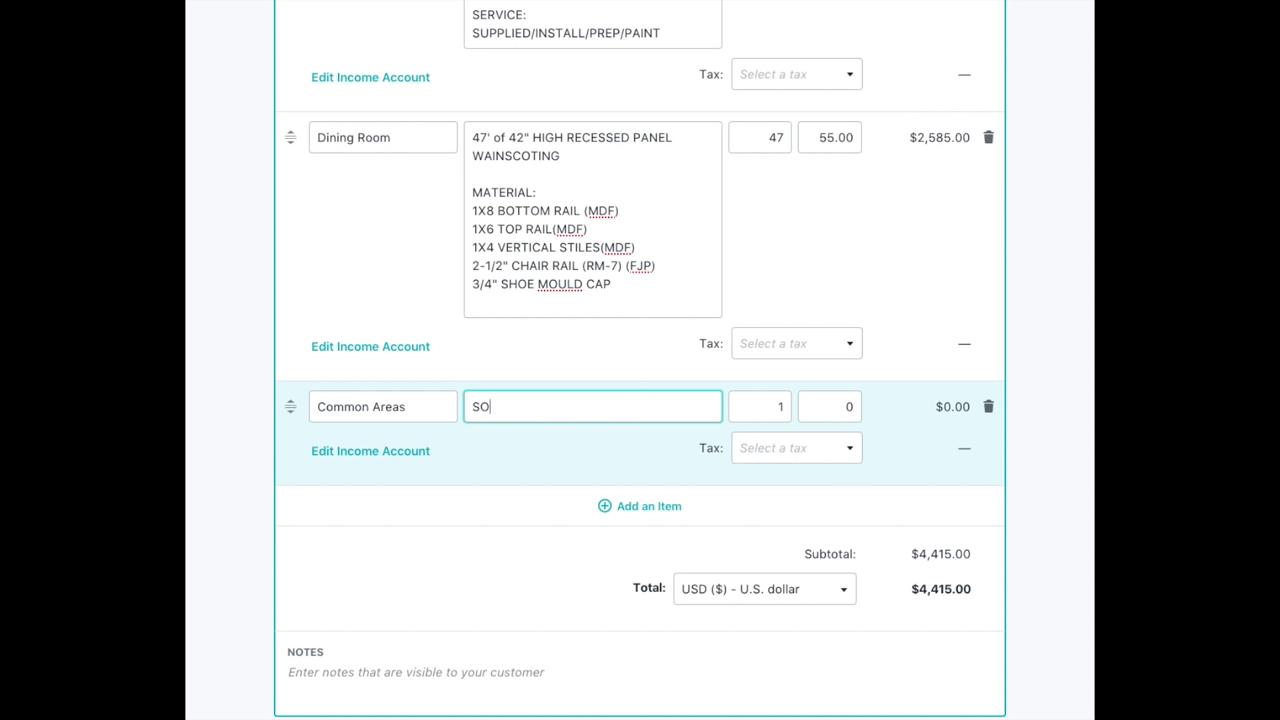
text(LID CORE 1-3)
text(/8" SHAKRE)
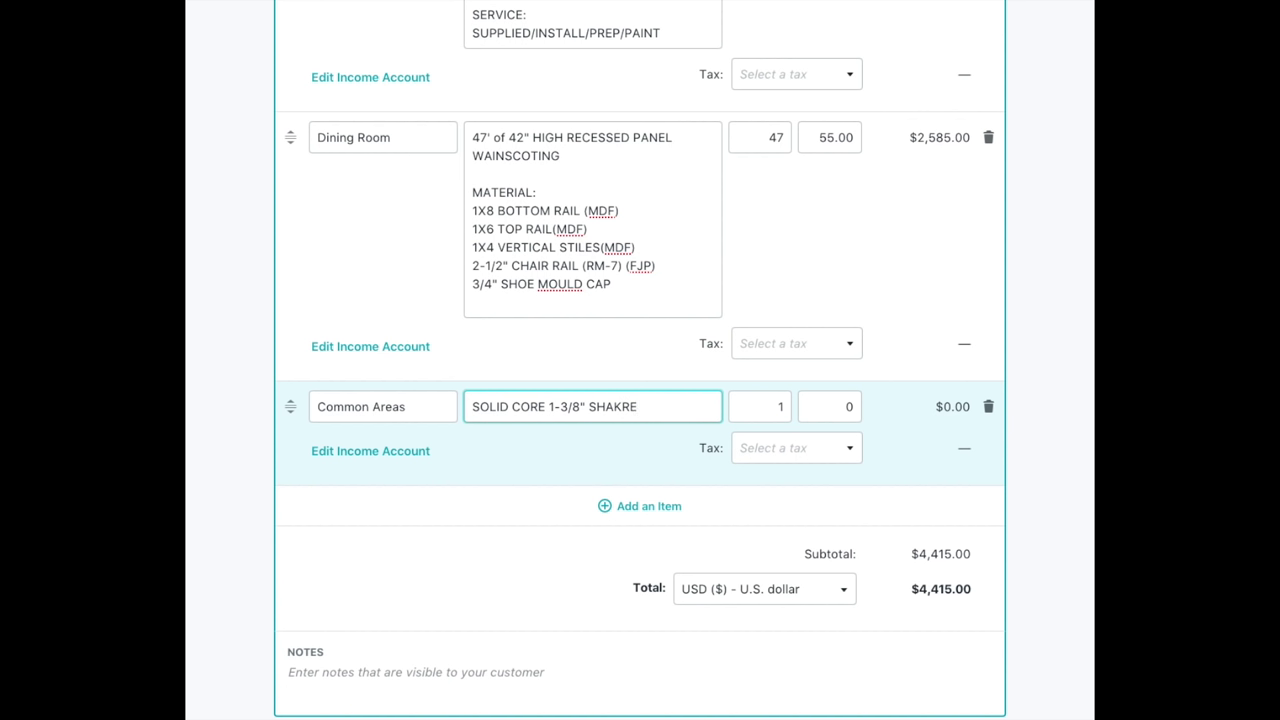
key(BackSpace)
key(BackSpace)
text(ER DOOR)
Set the Common Areas doors line to quantity 19 at a price of $275.00.
double_click(786, 406)
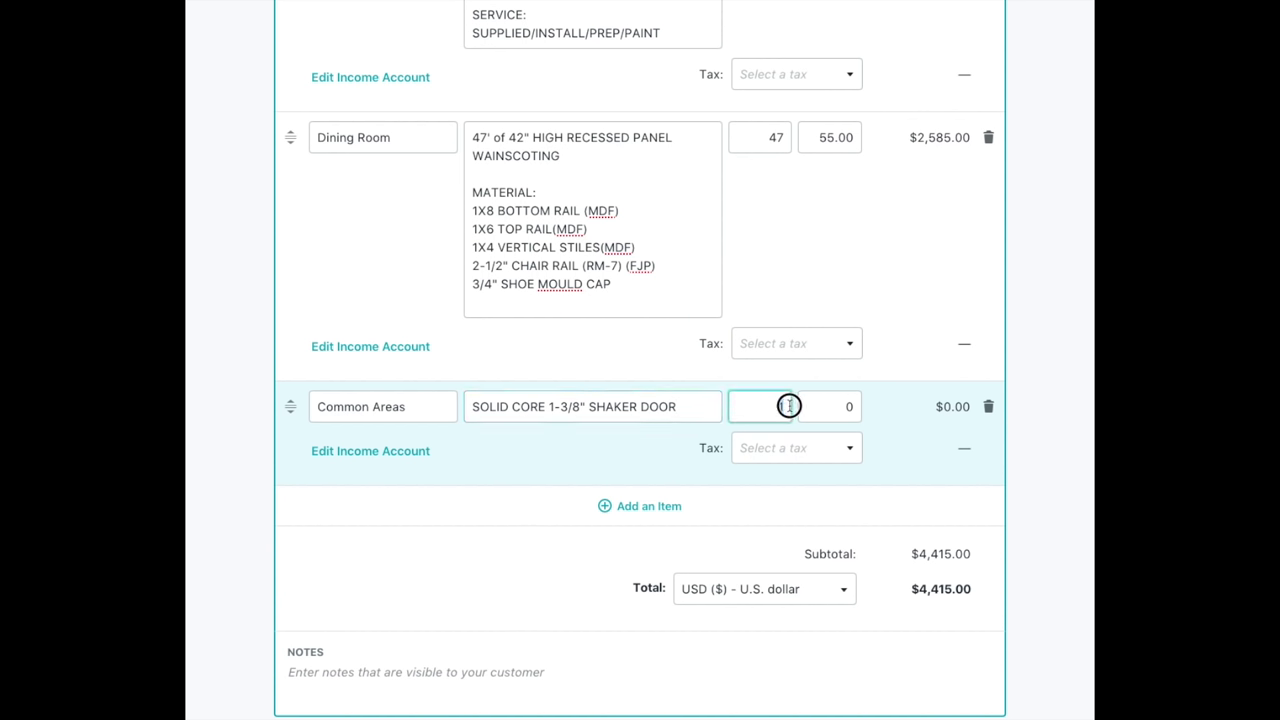
text(9)
double_click(851, 406)
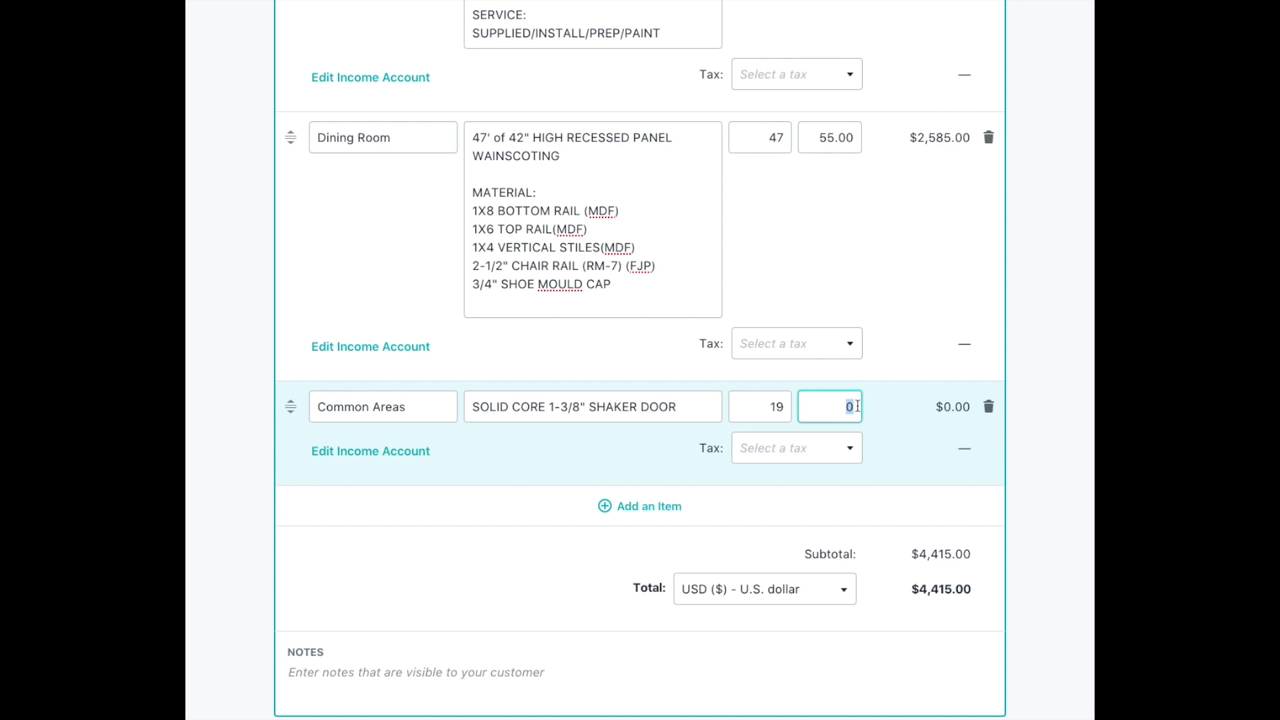
text(275)
click(751, 408)
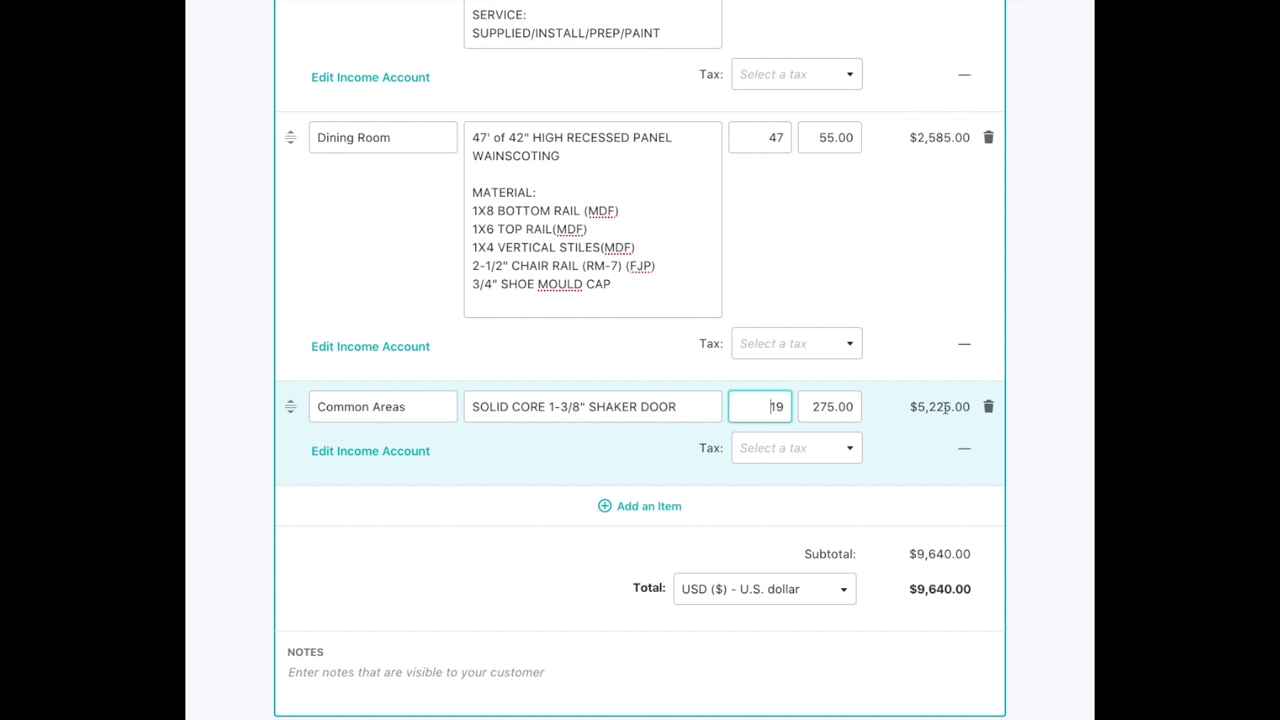
Check the new $5,225.00 line amount and return to the top of the quote.
drag(915, 412, 960, 406)
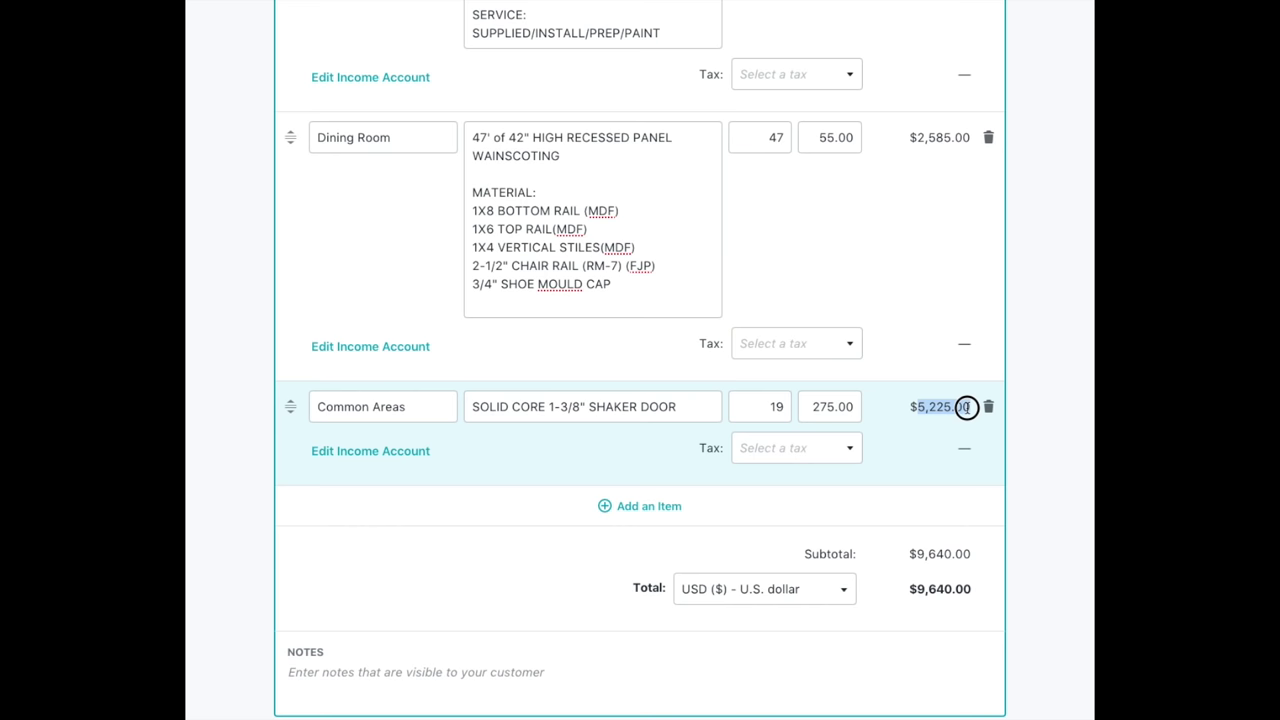
click(940, 430)
scroll(830, 421, right, 1)
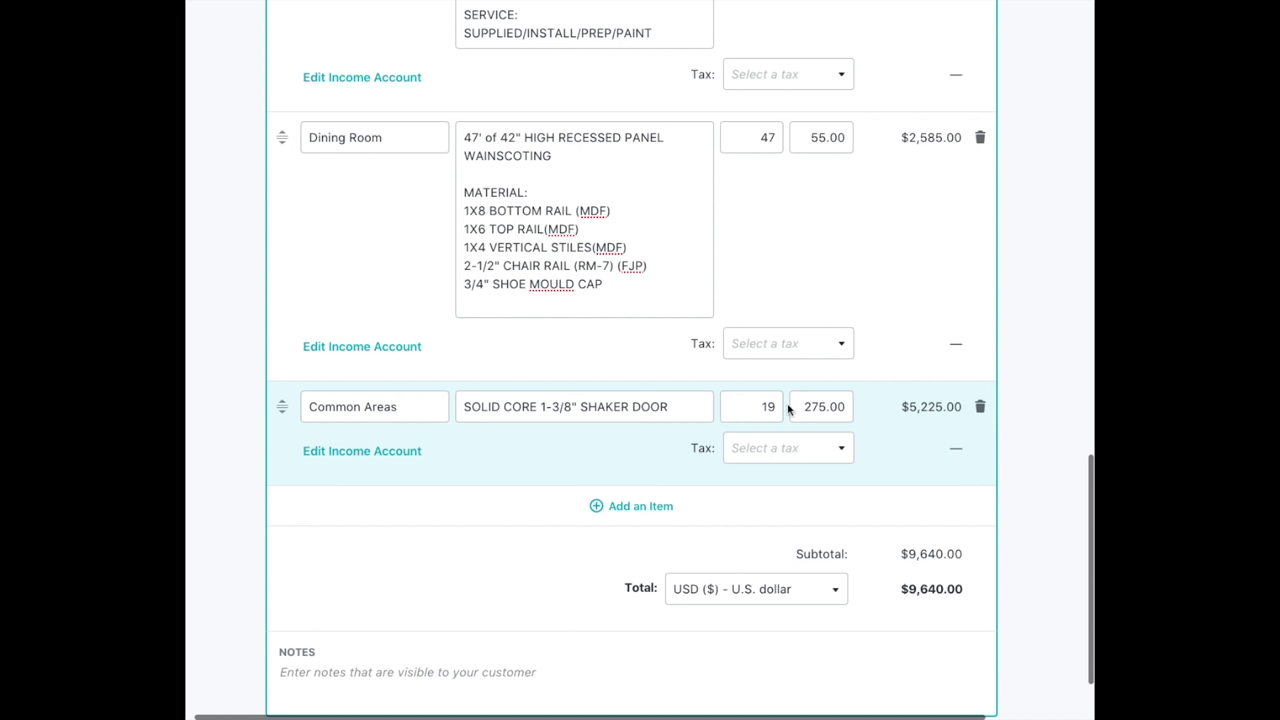
scroll(800, 409, up, 1)
scroll(800, 409, up, 9)
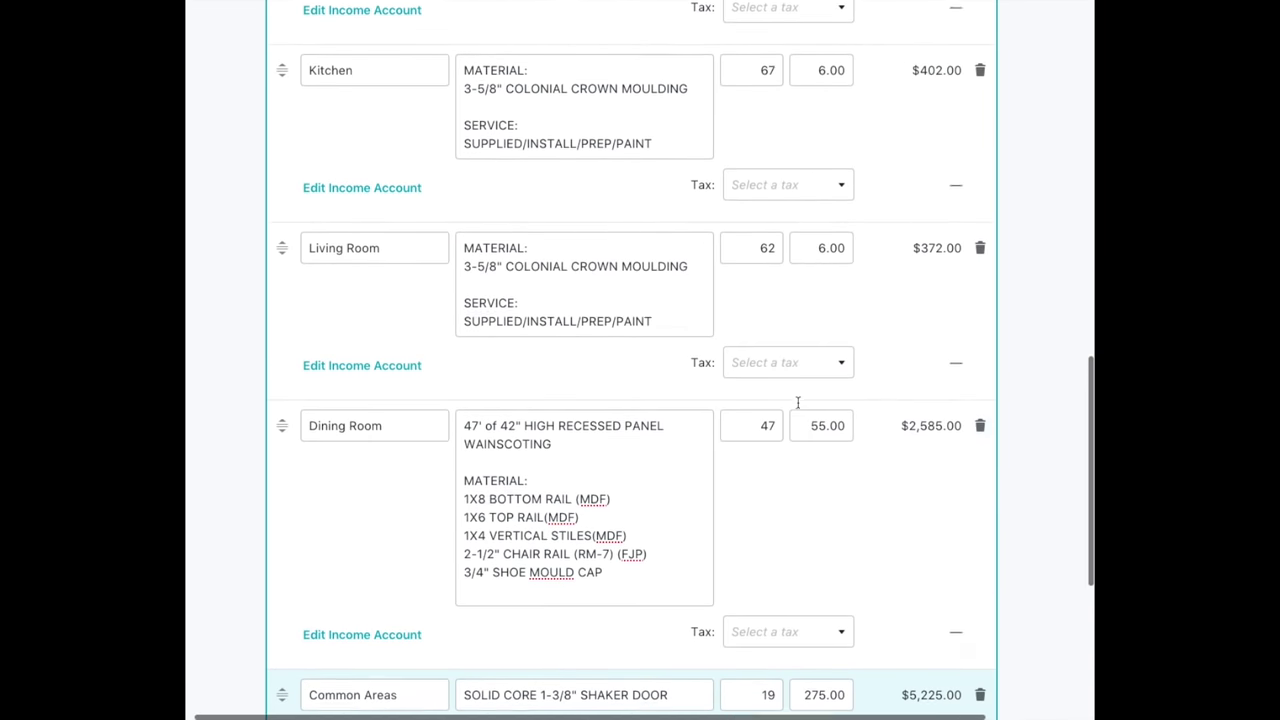
scroll(797, 402, up, 7)
scroll(797, 402, down, 15)
scroll(797, 402, down, 3)
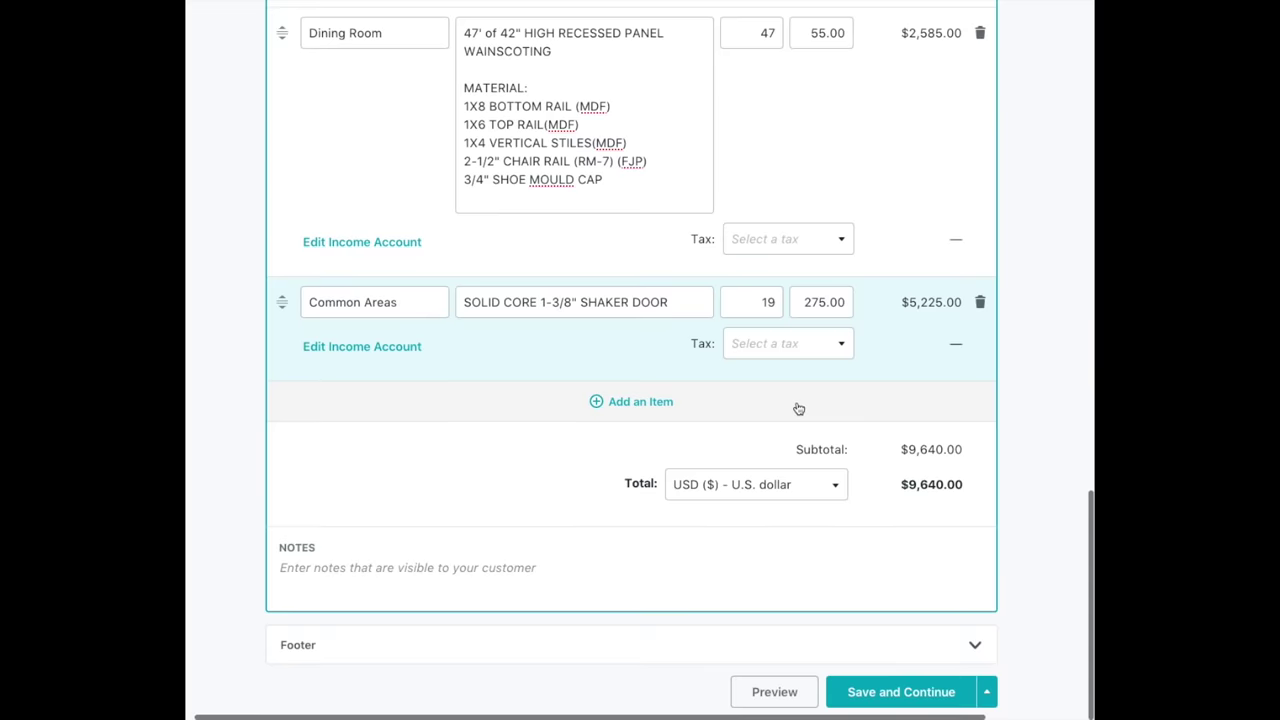
scroll(798, 409, up, 12)
scroll(798, 409, down, 13)
scroll(797, 406, up, 7)
scroll(797, 402, up, 7)
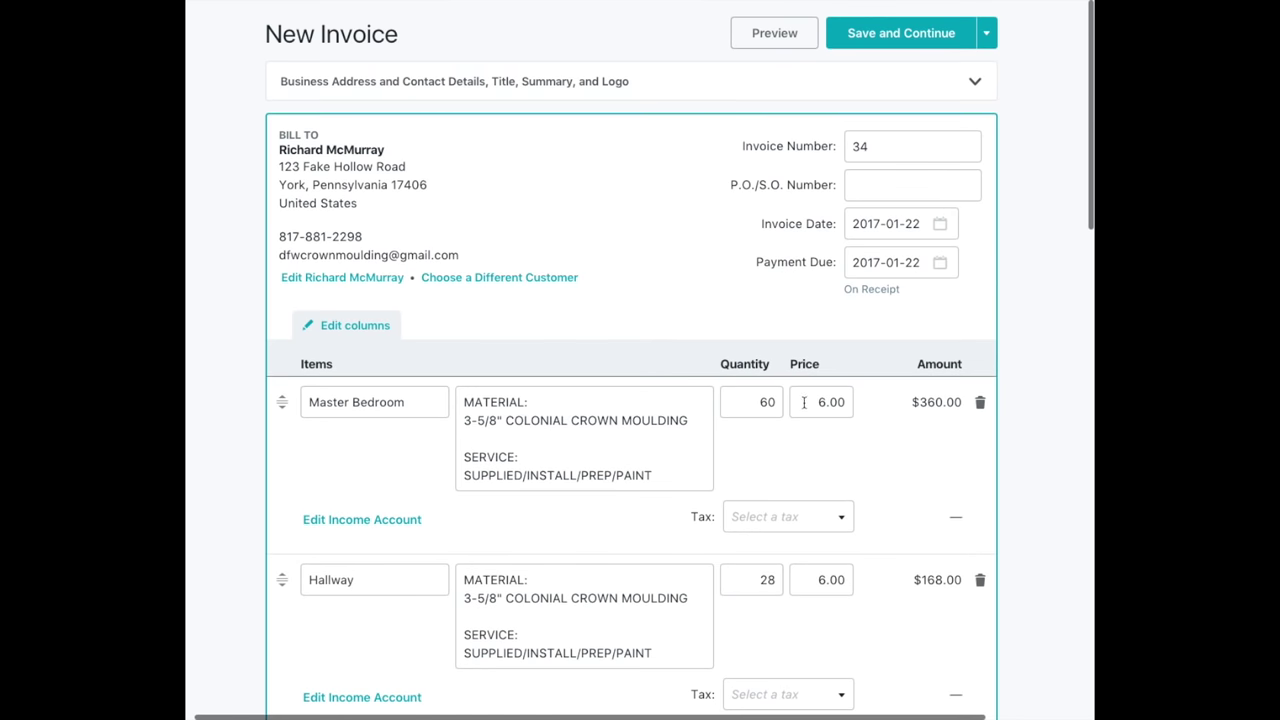
Preview quote 34 and review its eight lines and the $9,640.00 amount due.
click(772, 38)
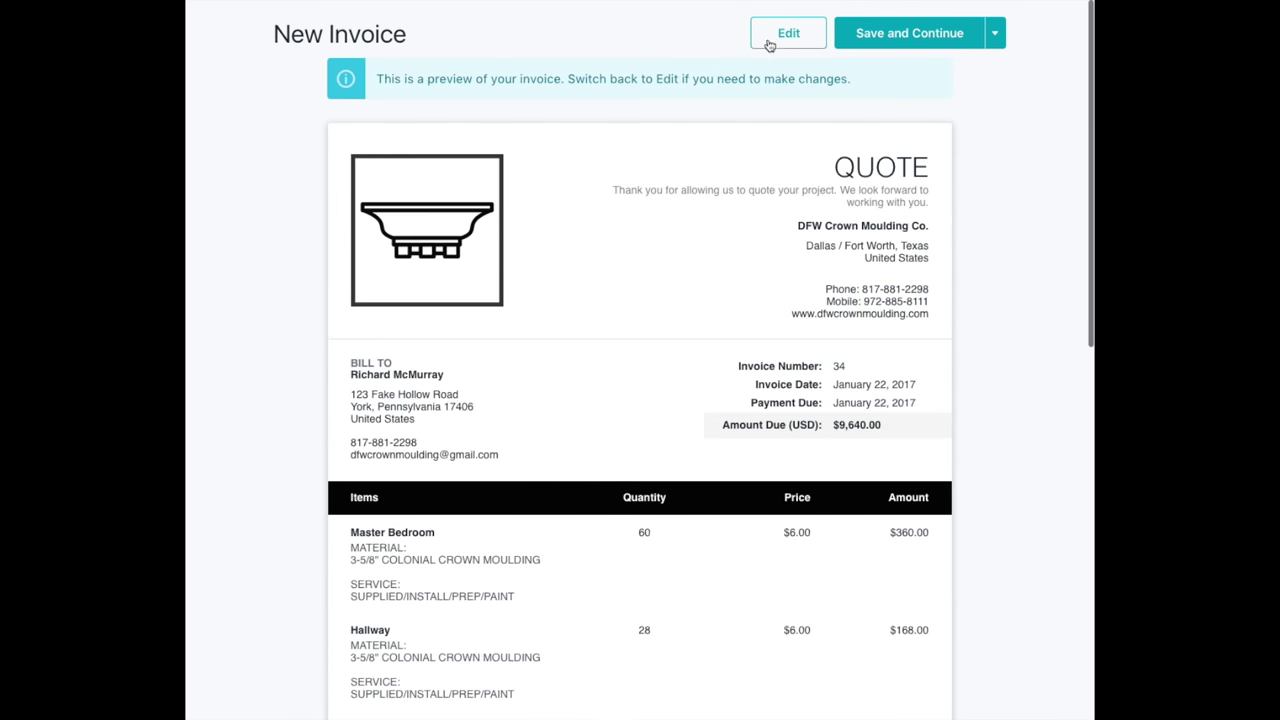
scroll(323, 197, down, 4)
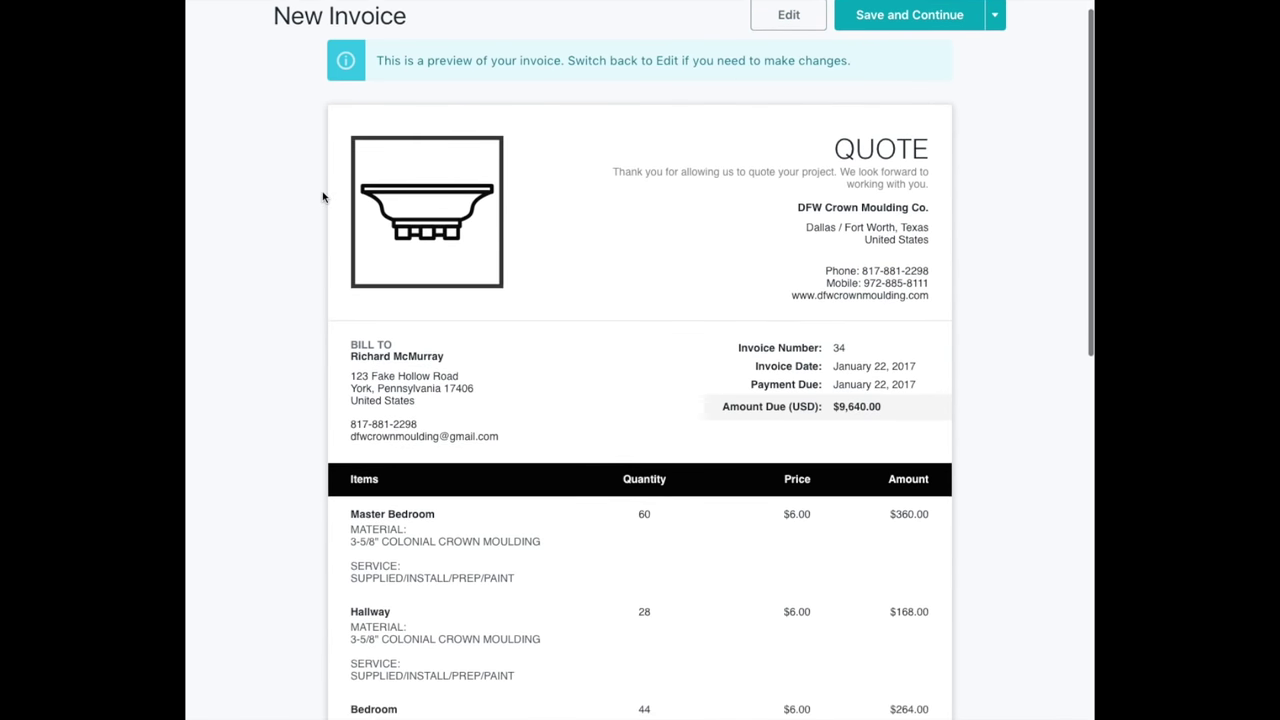
scroll(323, 197, down, 6)
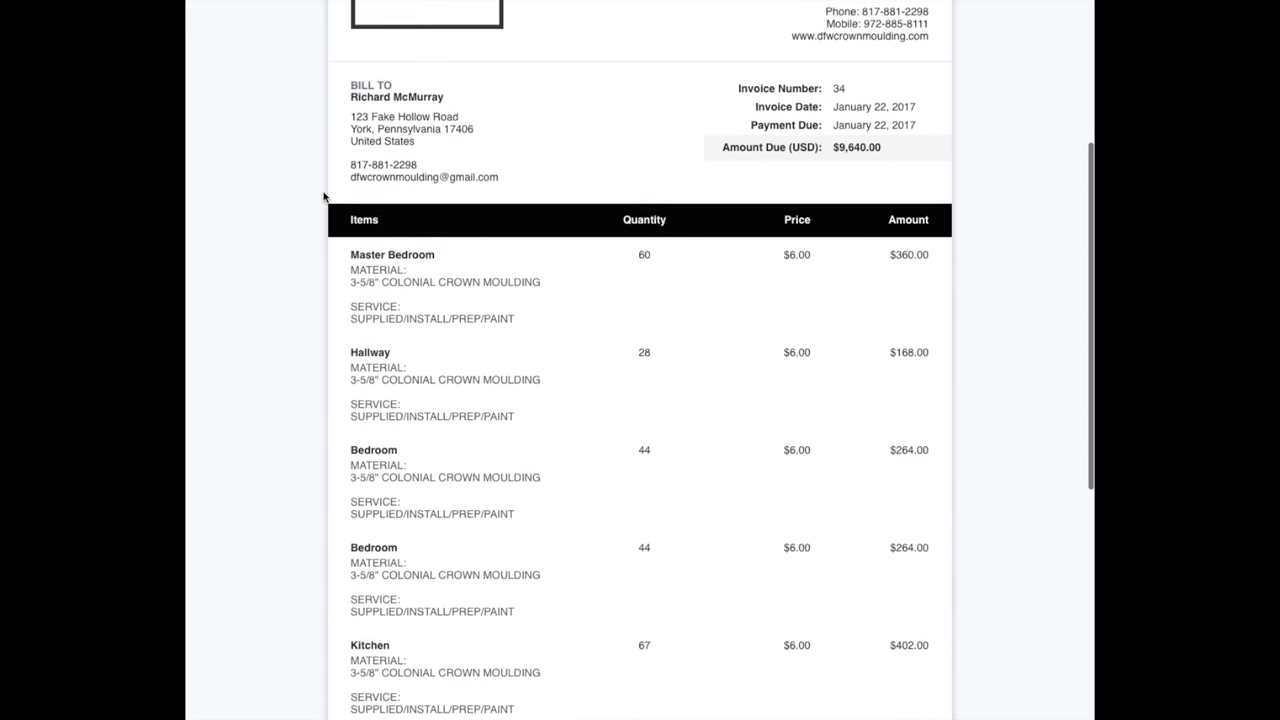
scroll(323, 197, down, 4)
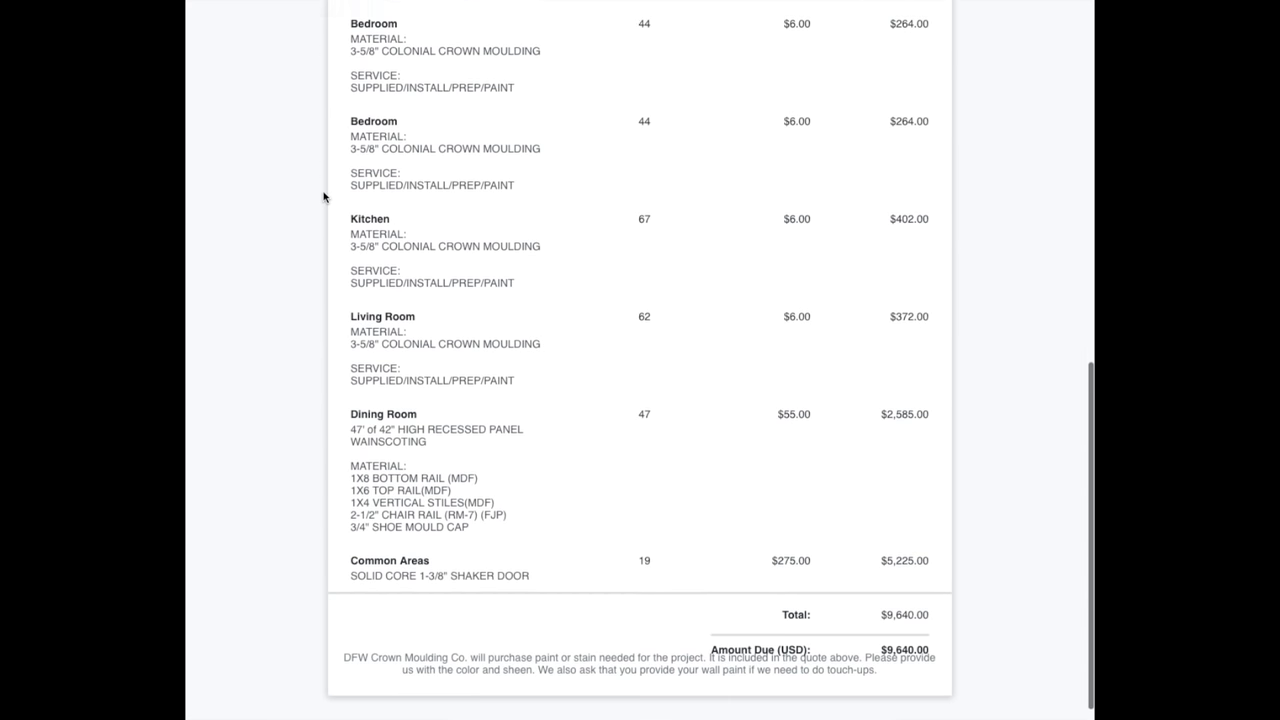
scroll(323, 197, up, 2)
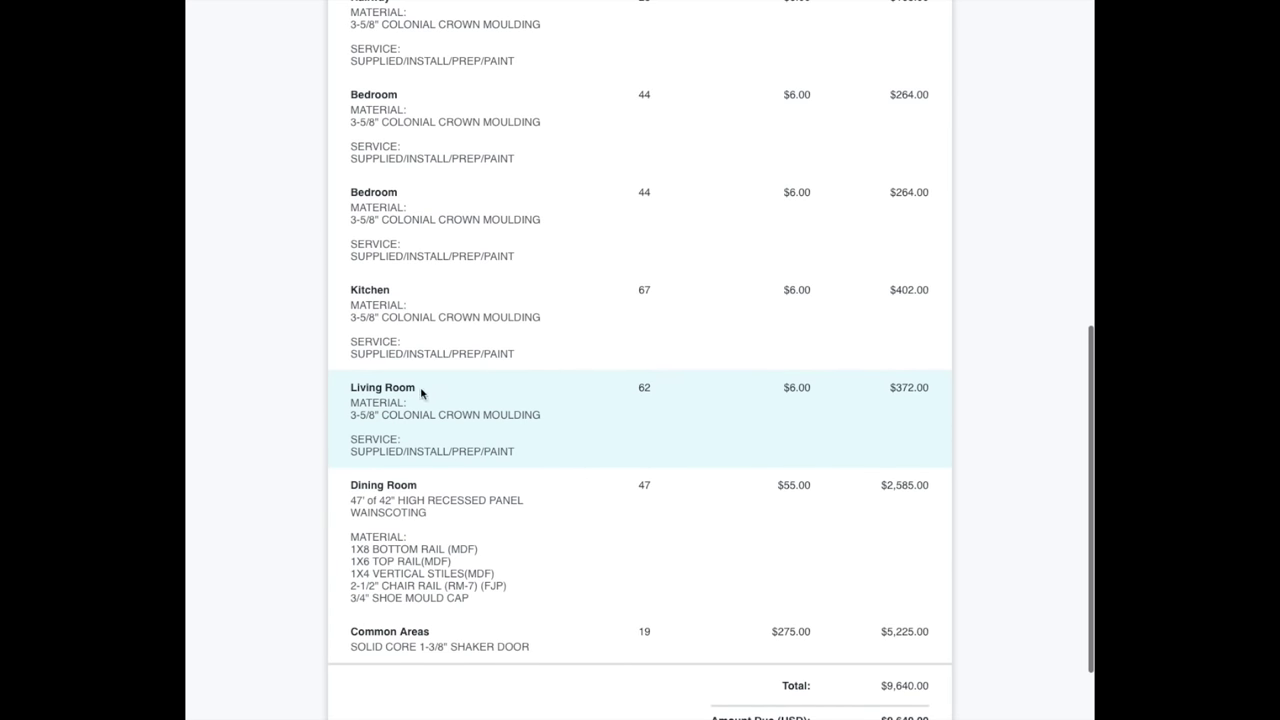
scroll(890, 390, up, 5)
scroll(890, 390, up, 1)
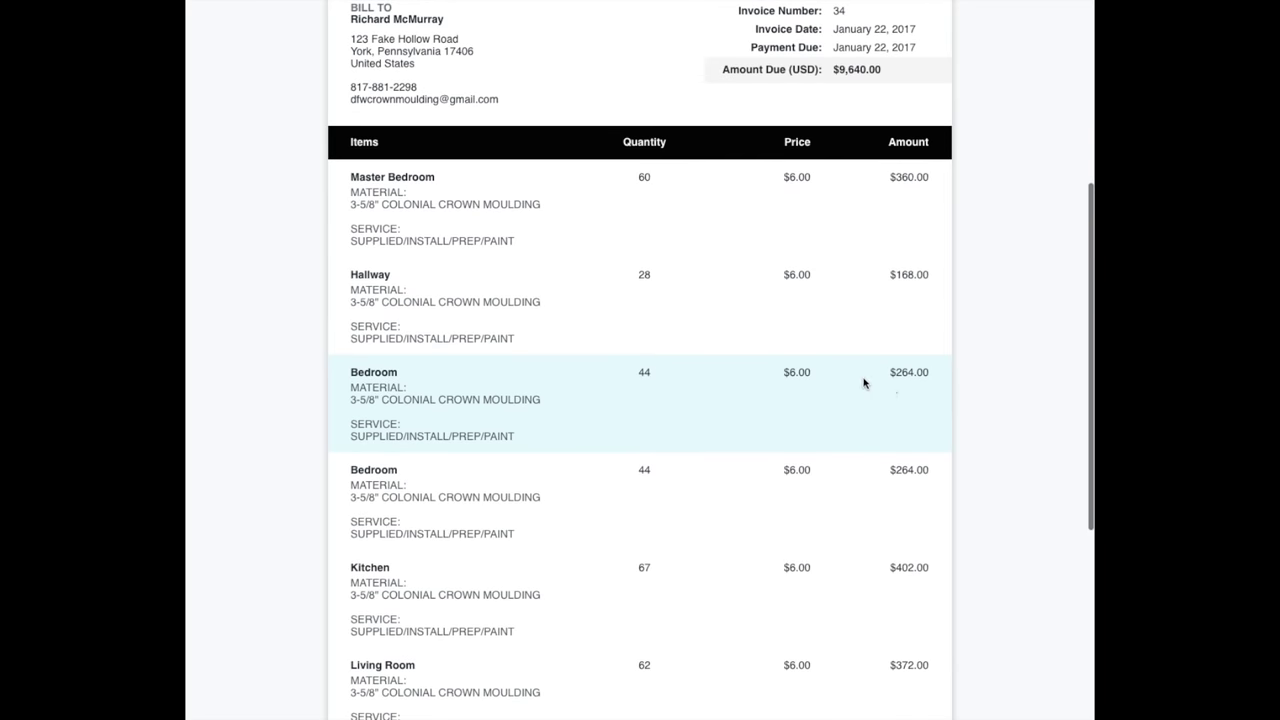
scroll(869, 380, down, 8)
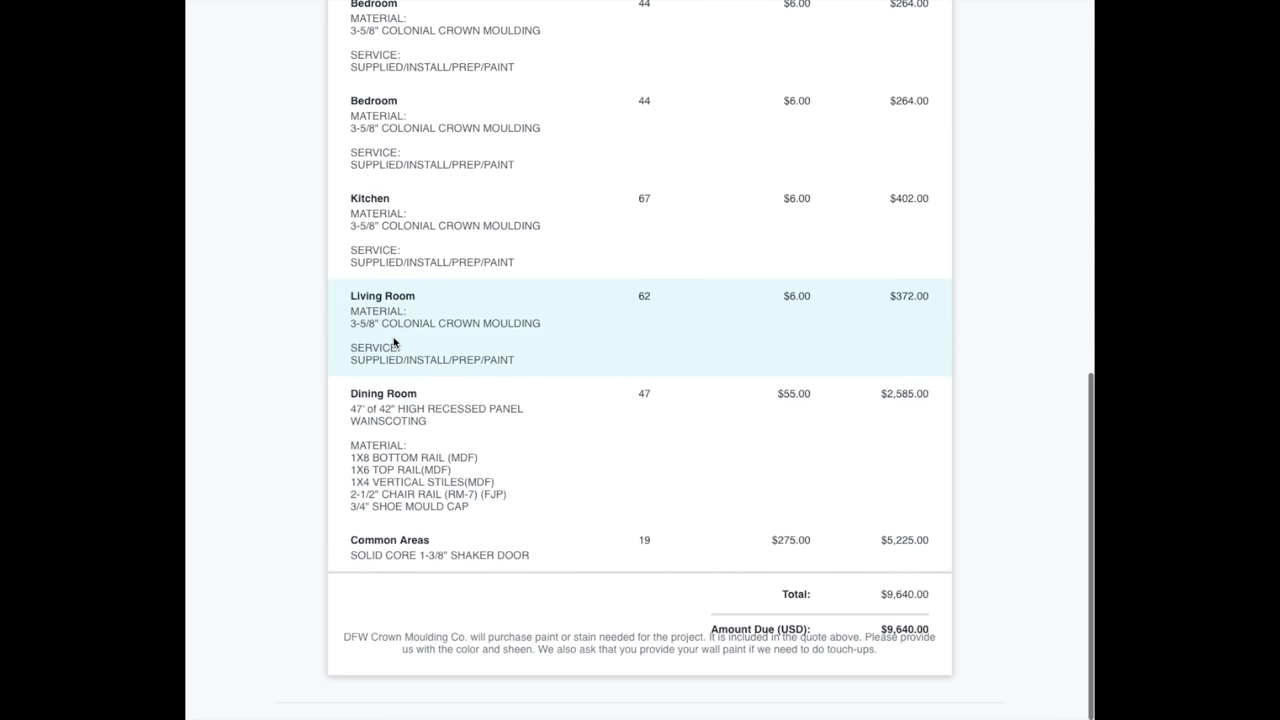
scroll(394, 346, up, 2)
scroll(394, 342, up, 4)
scroll(388, 346, down, 3)
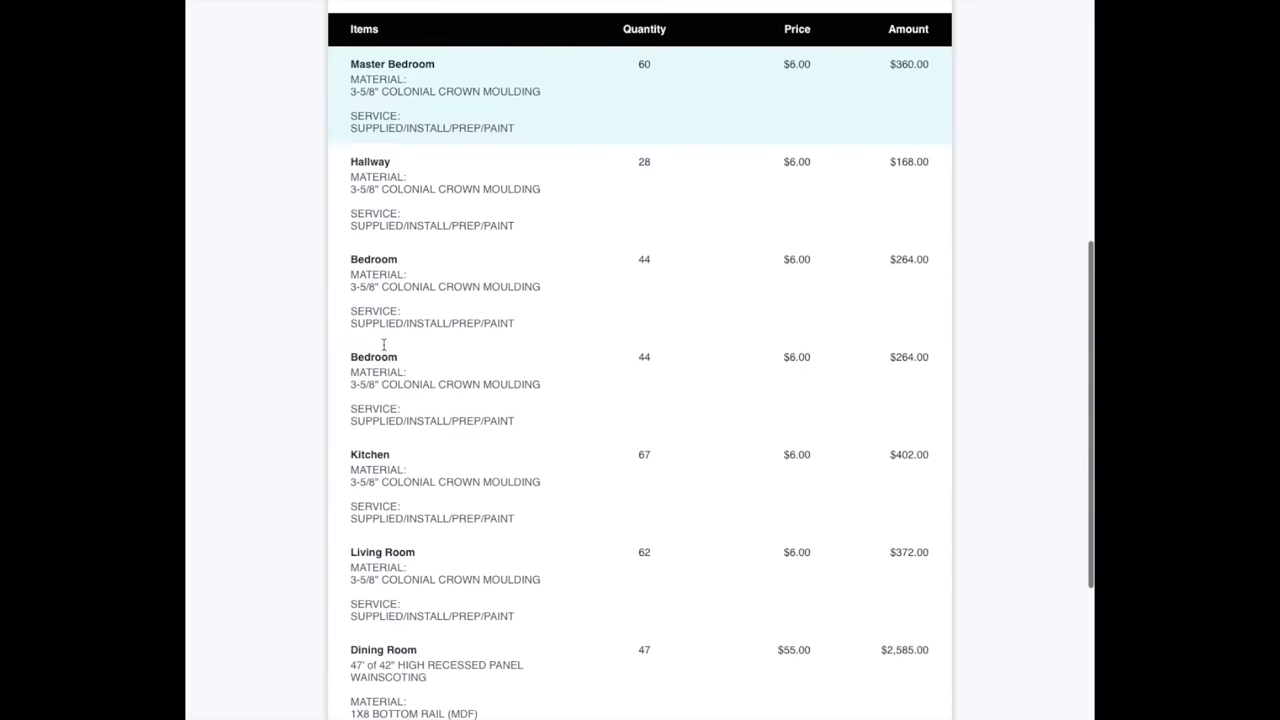
scroll(384, 348, down, 3)
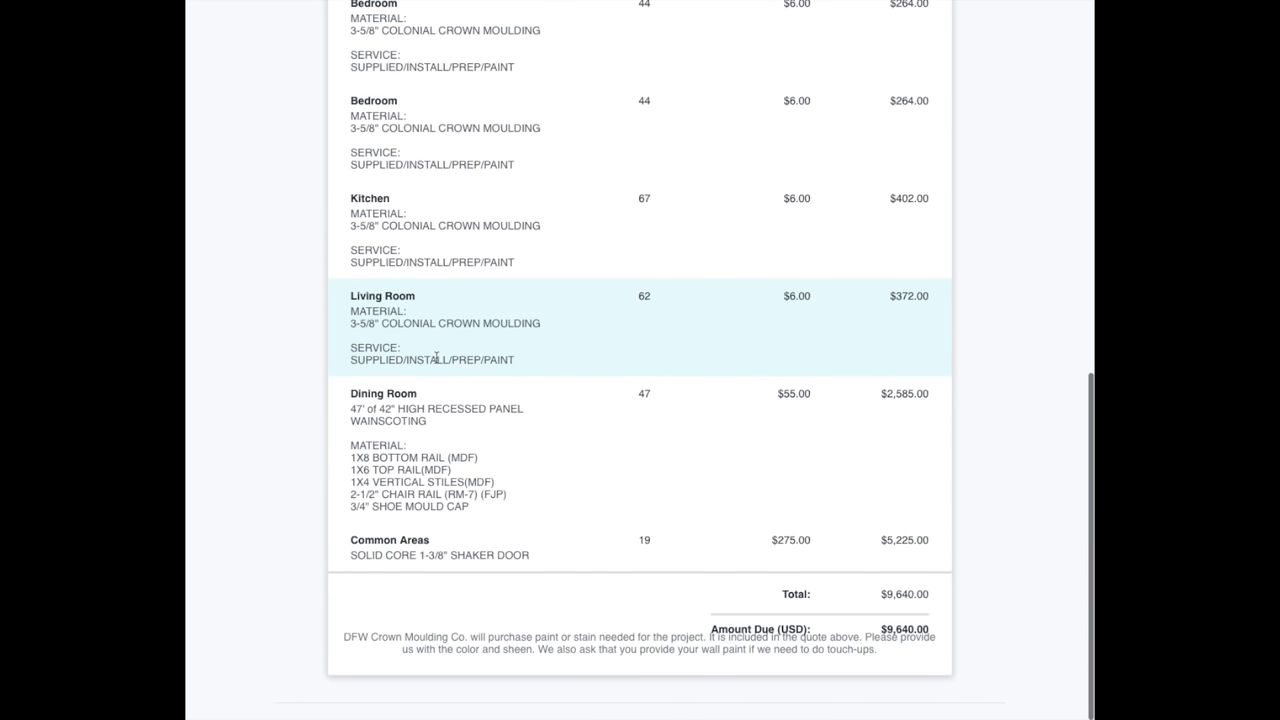
scroll(451, 374, up, 10)
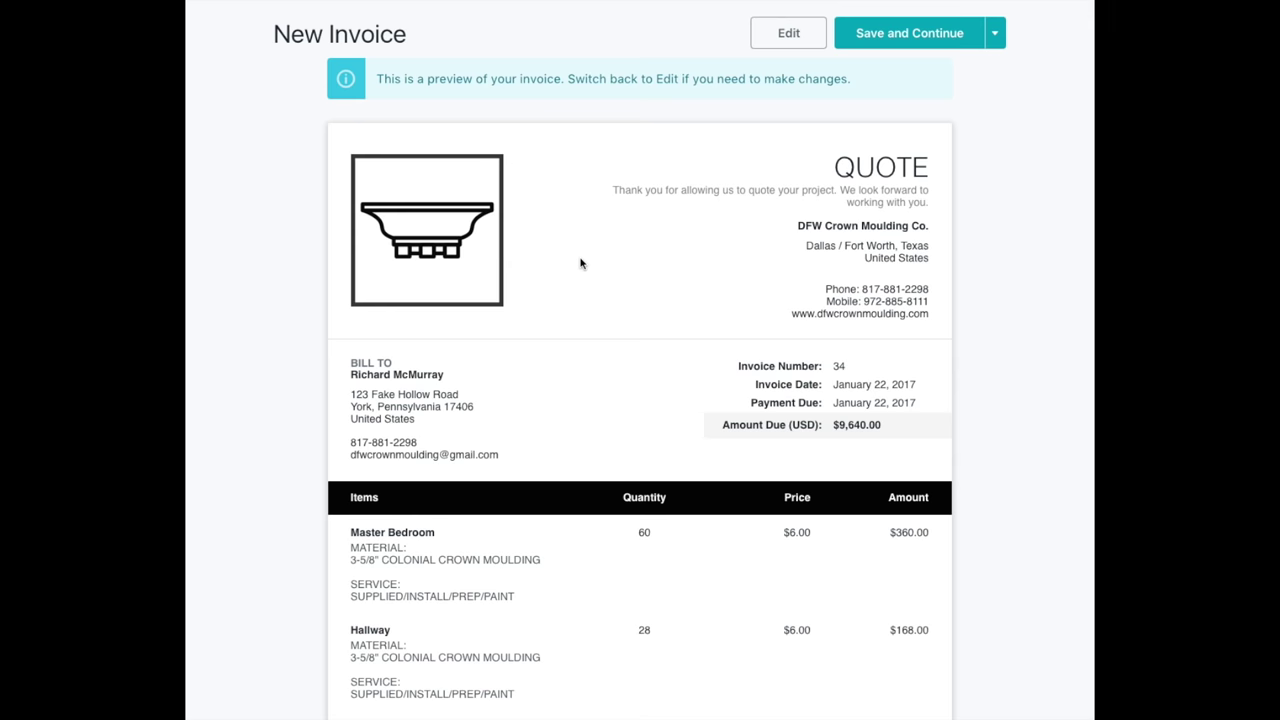
scroll(751, 346, down, 1)
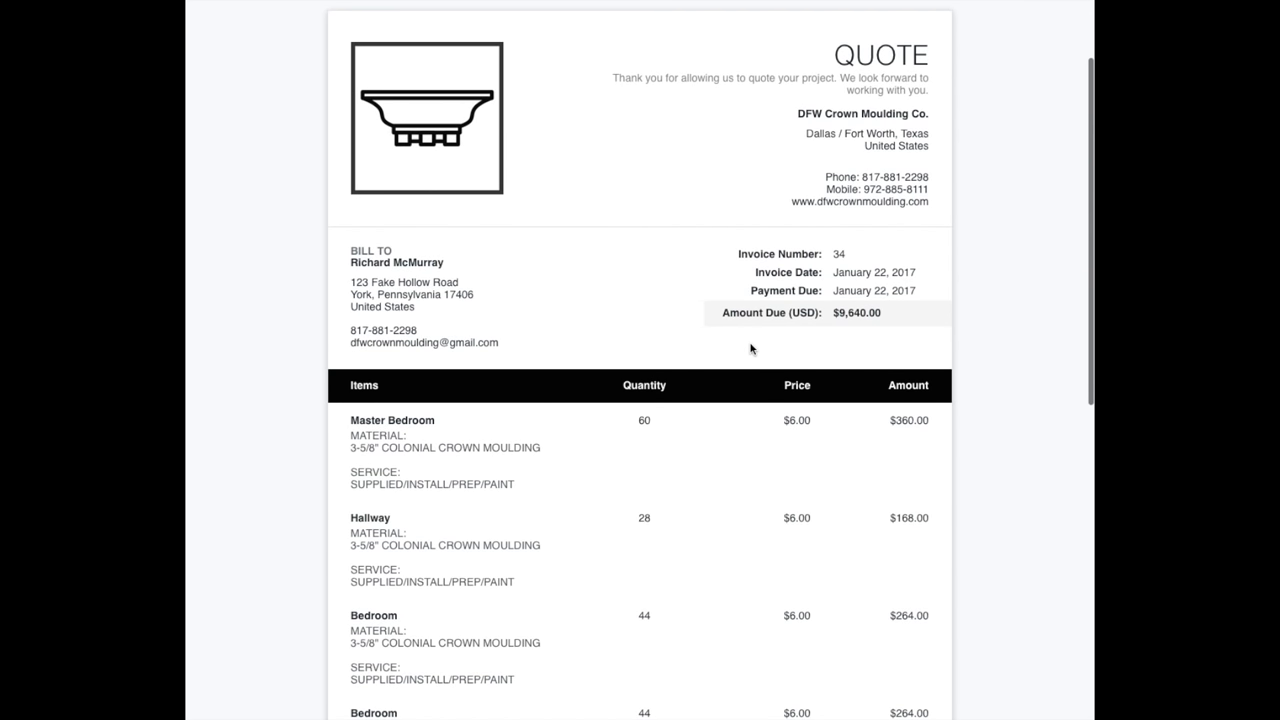
scroll(751, 346, down, 5)
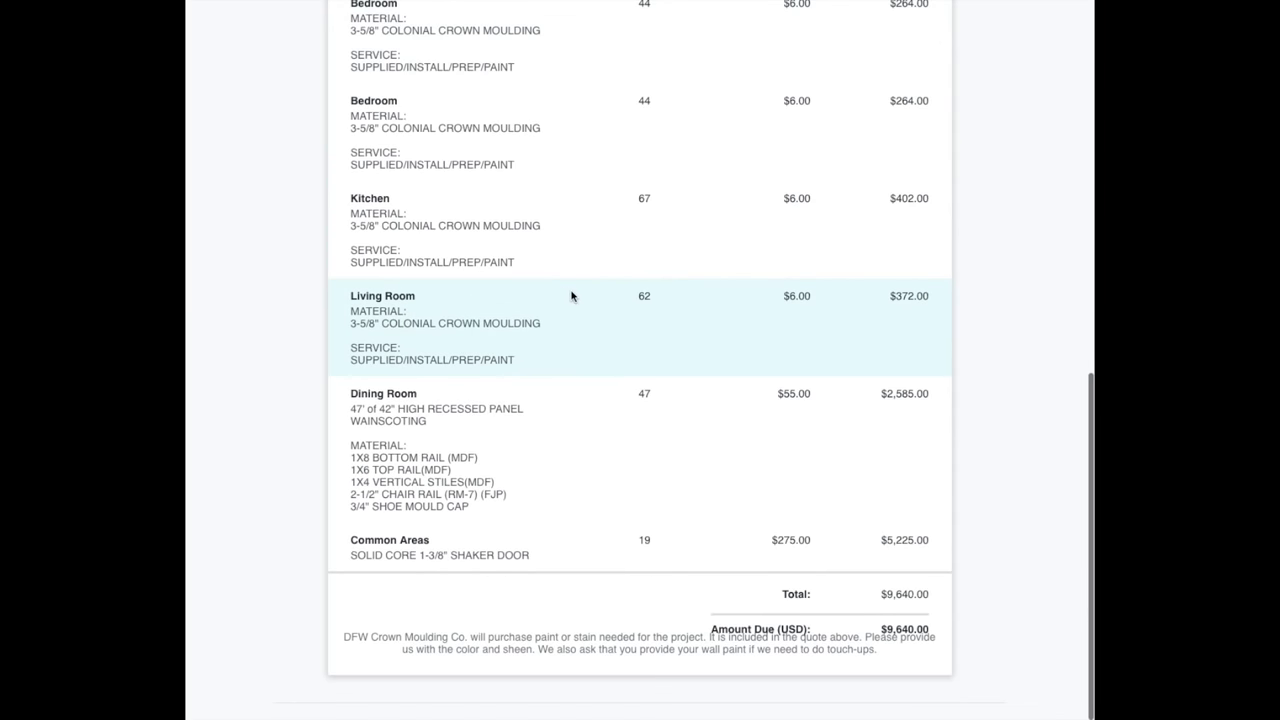
scroll(580, 291, up, 6)
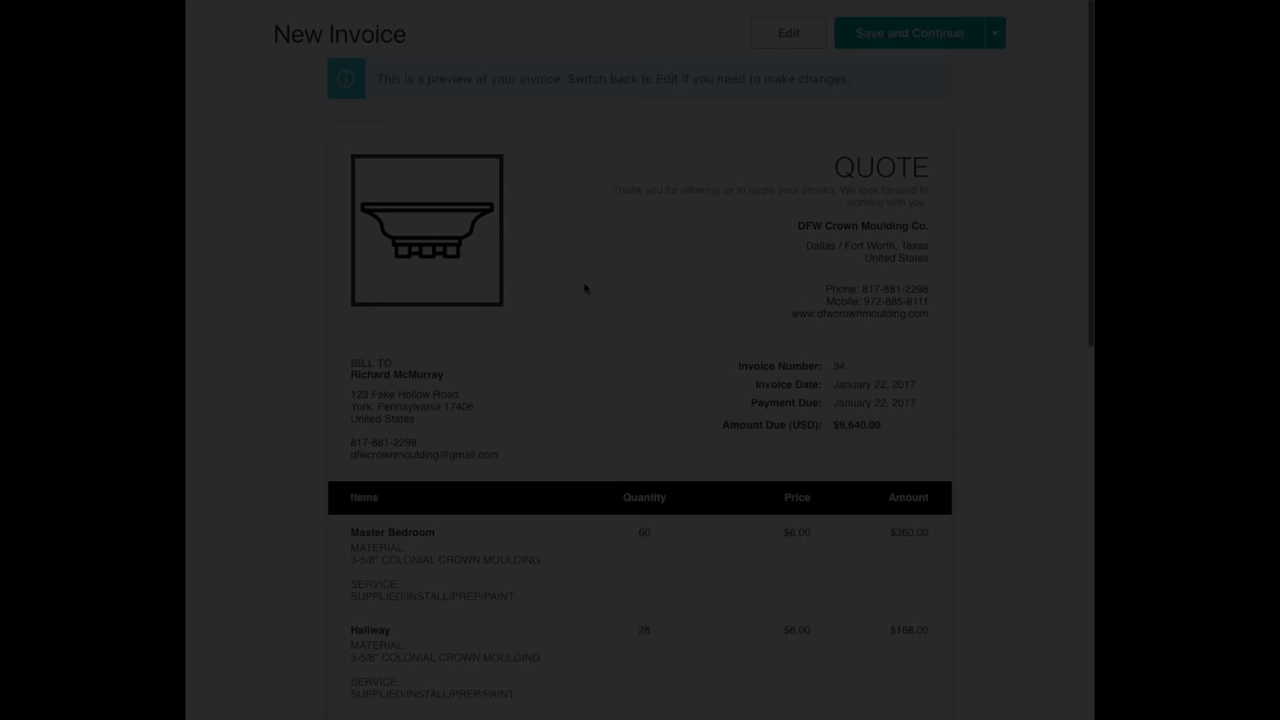